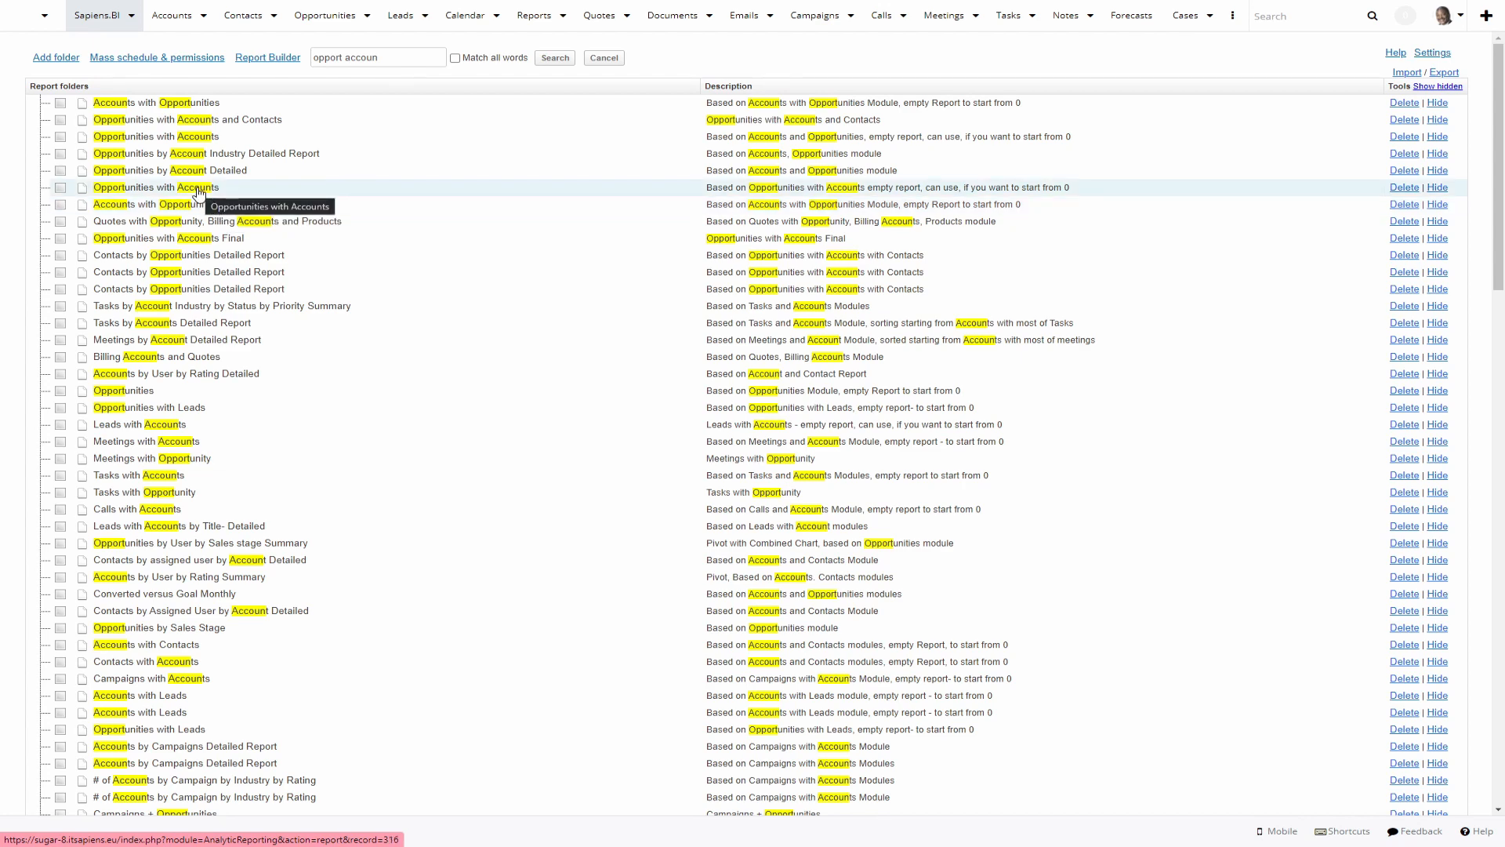
Open the first plain "Opportunities with Accounts" report below "Opportunities by Account Detailed" and add the Opportunities Assigned User and Expected Close Date columns.
click(197, 189)
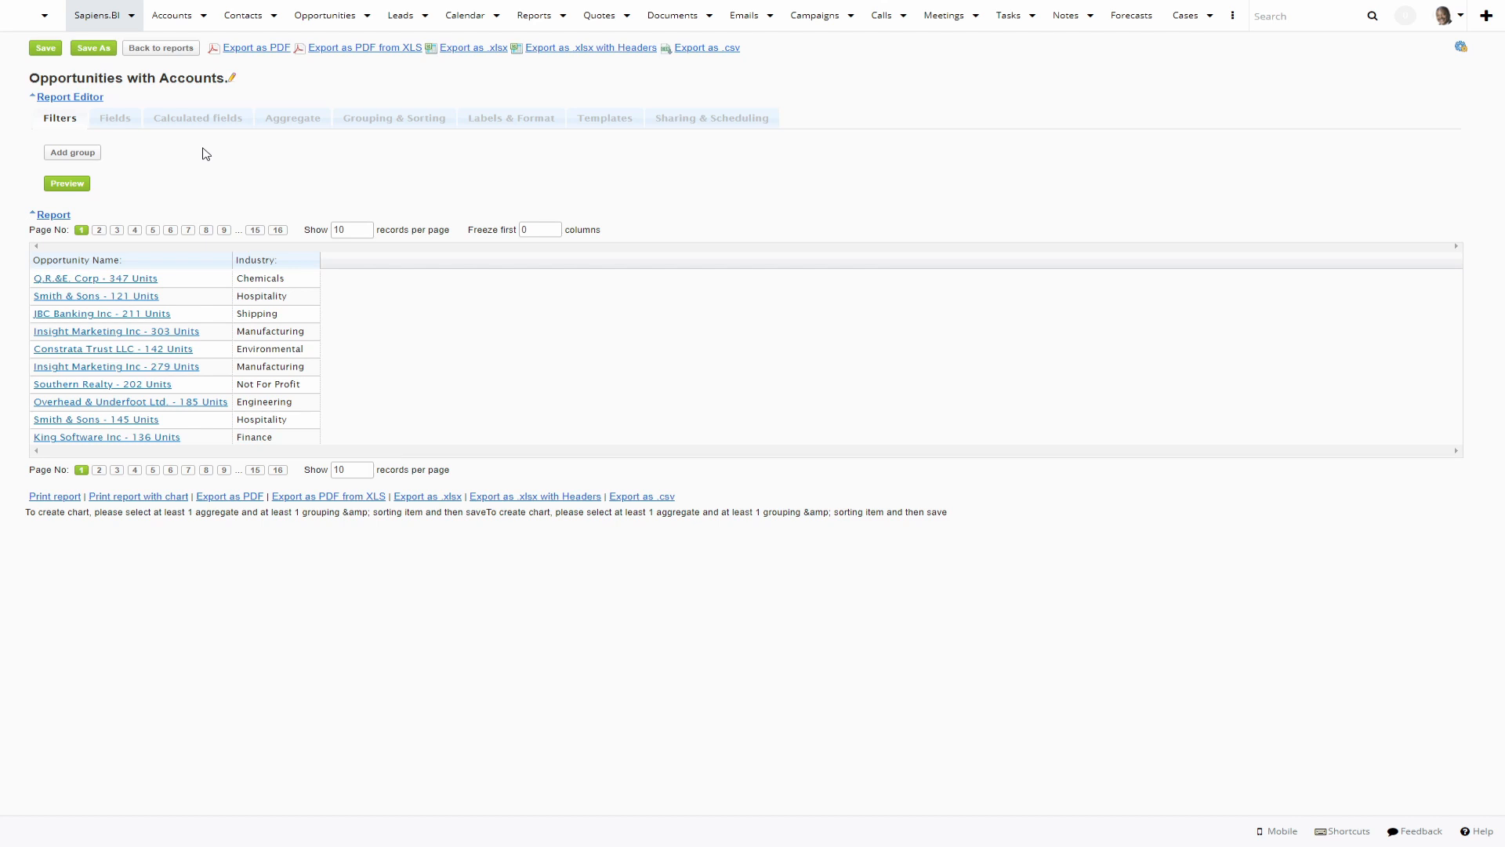
click(116, 119)
click(151, 180)
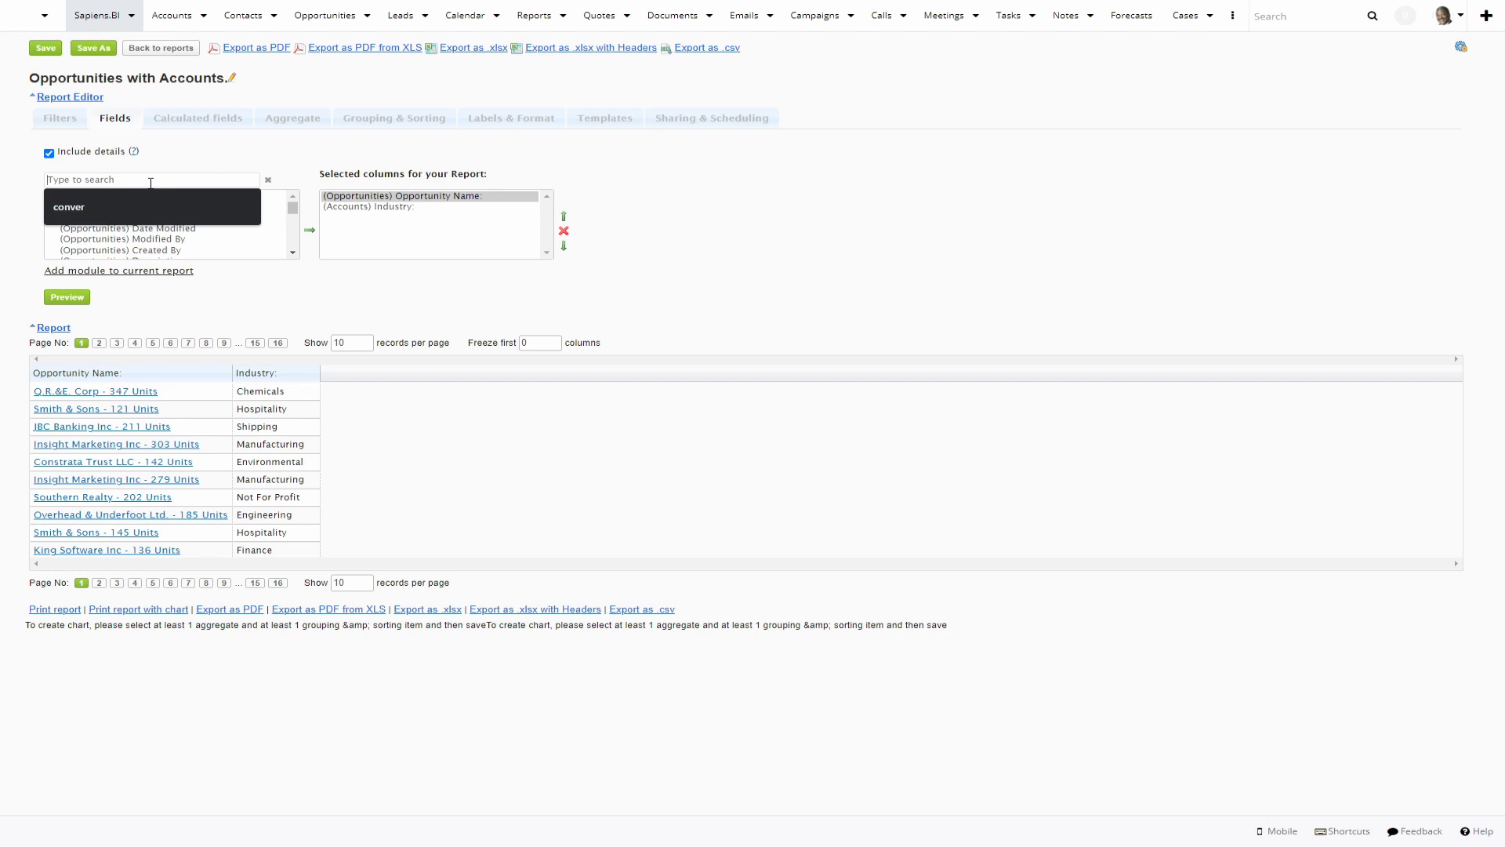
text(assigned)
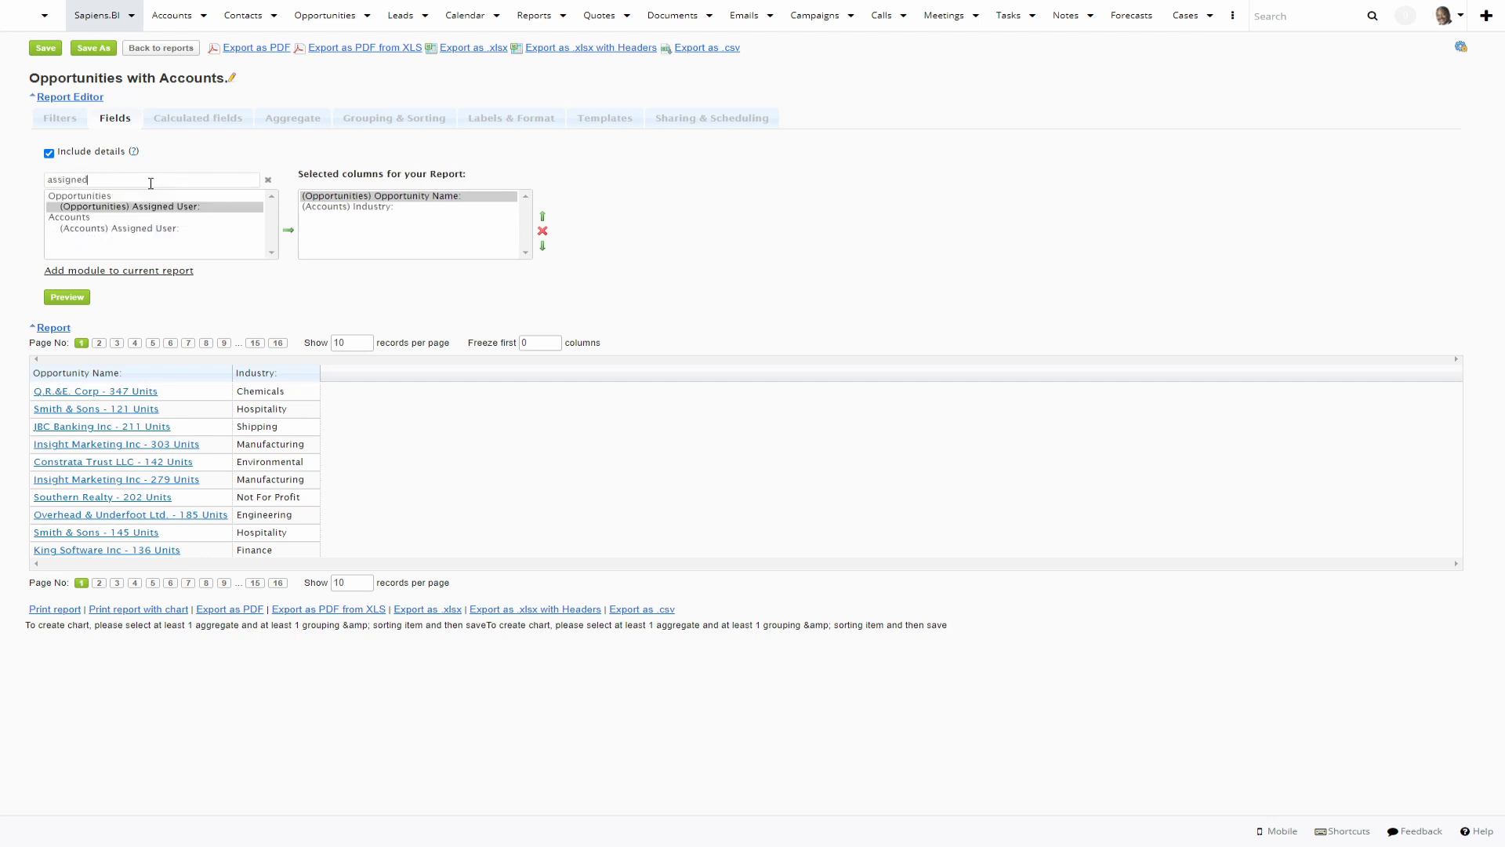
click(288, 230)
drag(121, 181, 6, 166)
text(expe)
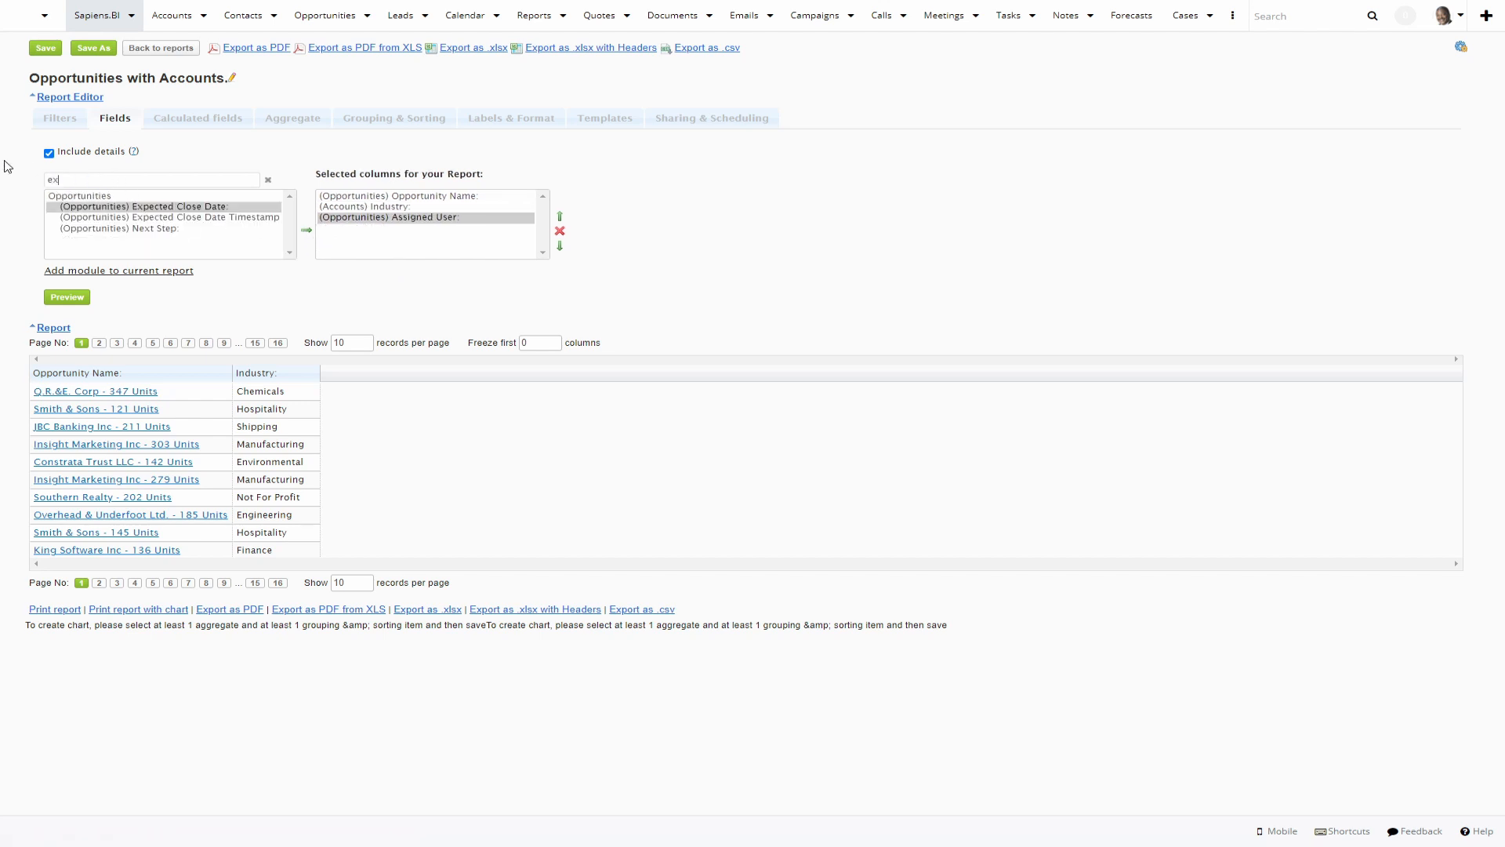
click(306, 229)
Add the Opportunities Sales Stage and Converted Amount fields to the report columns and preview the report.
drag(118, 180, 3, 174)
text(sales)
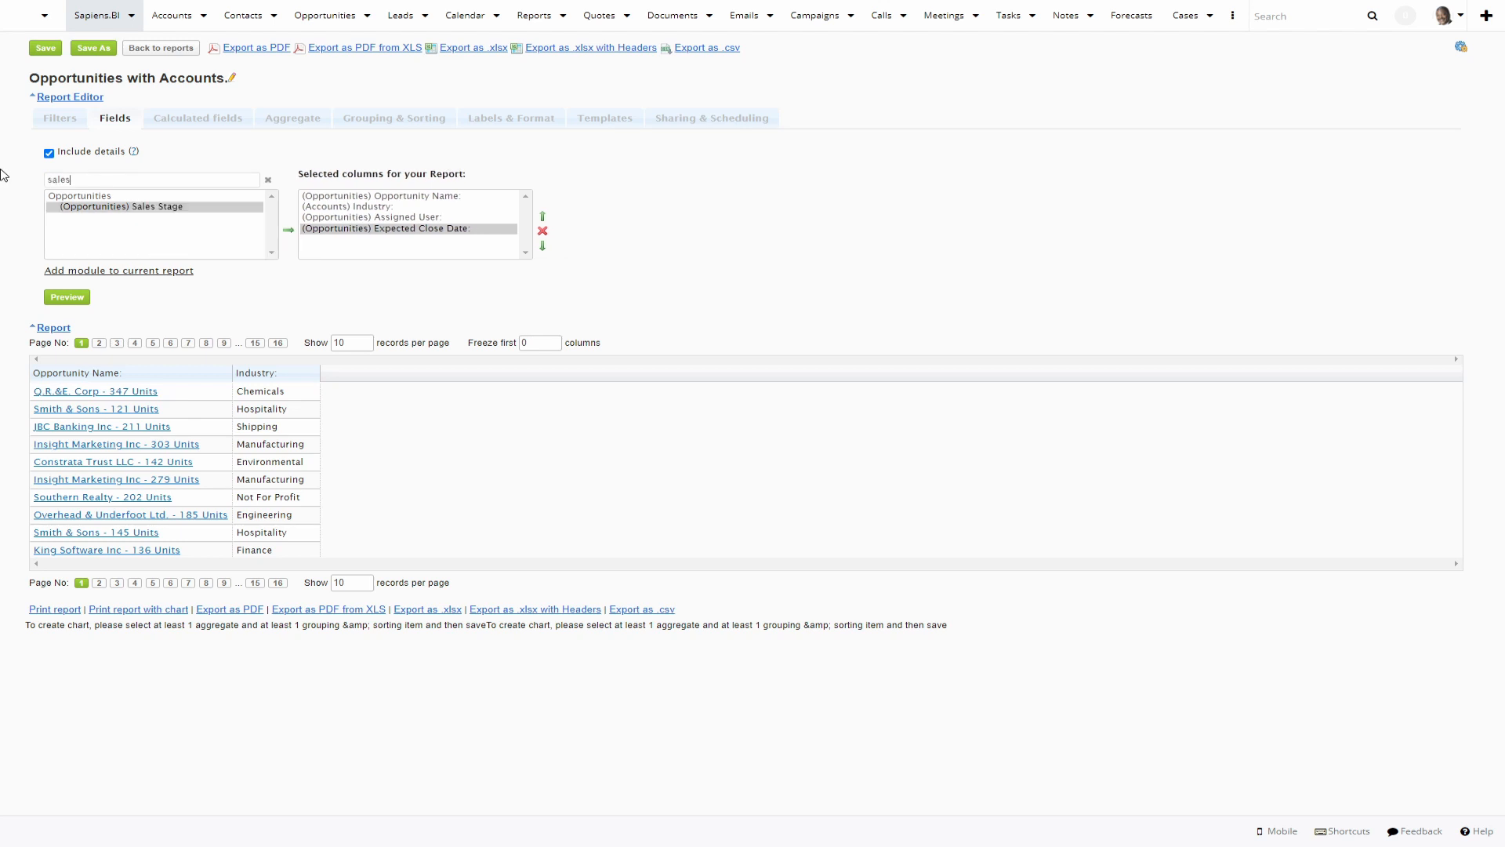
click(292, 231)
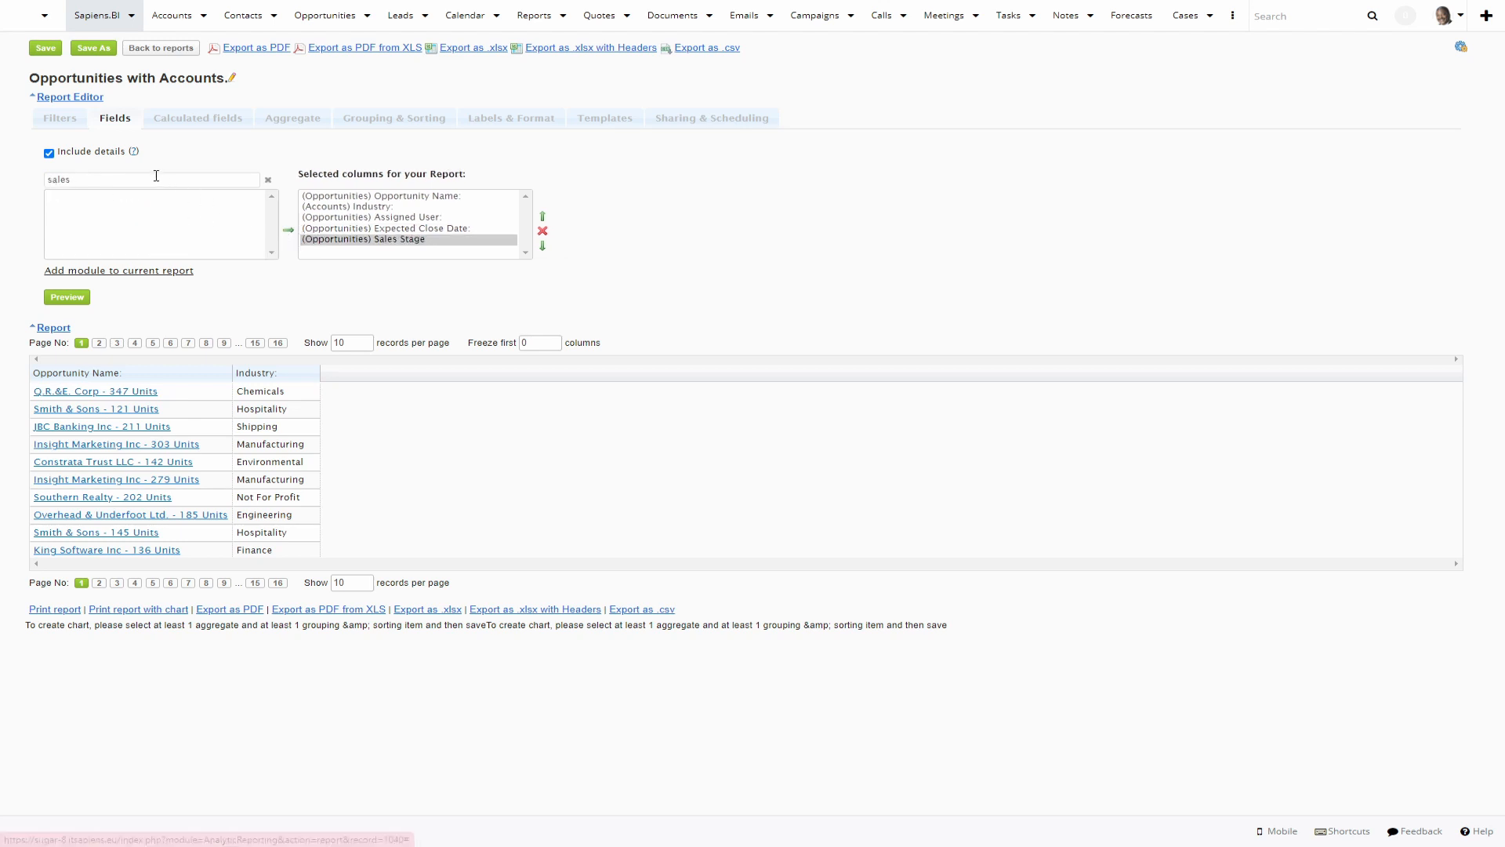
drag(75, 180, 27, 179)
text(conver)
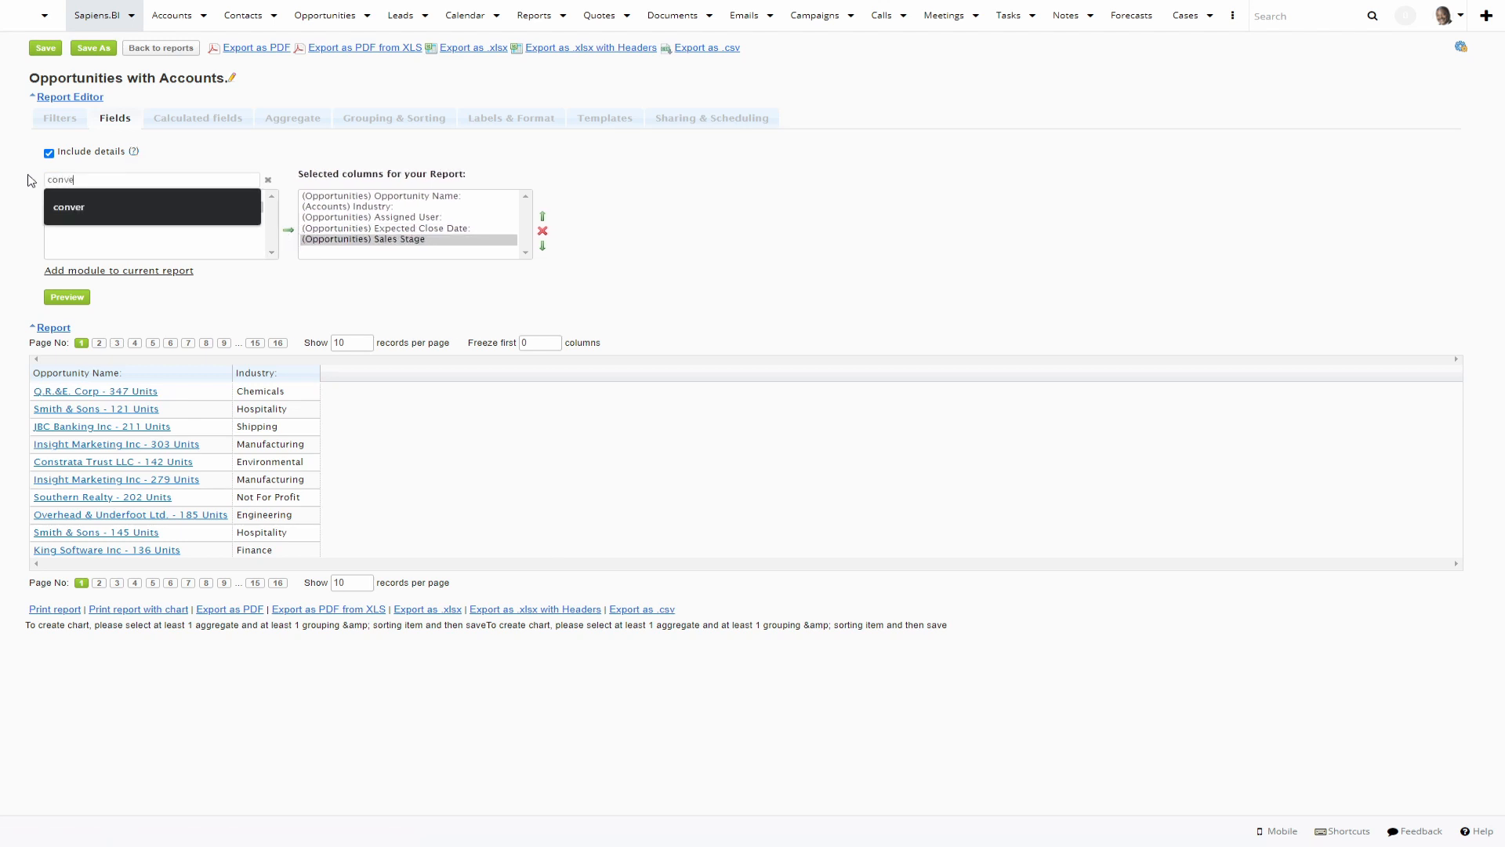
click(287, 231)
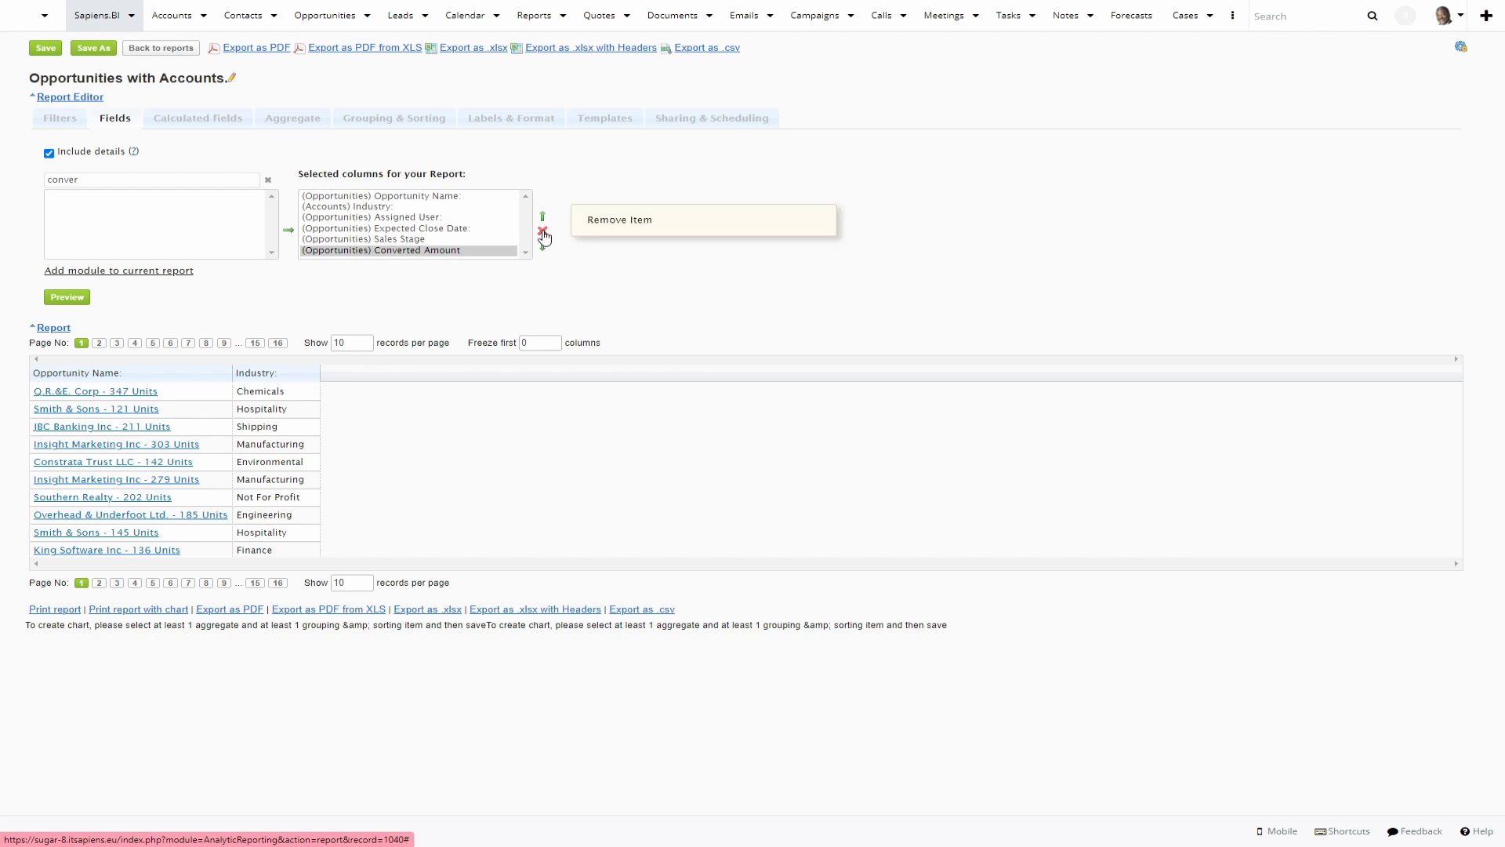
click(85, 300)
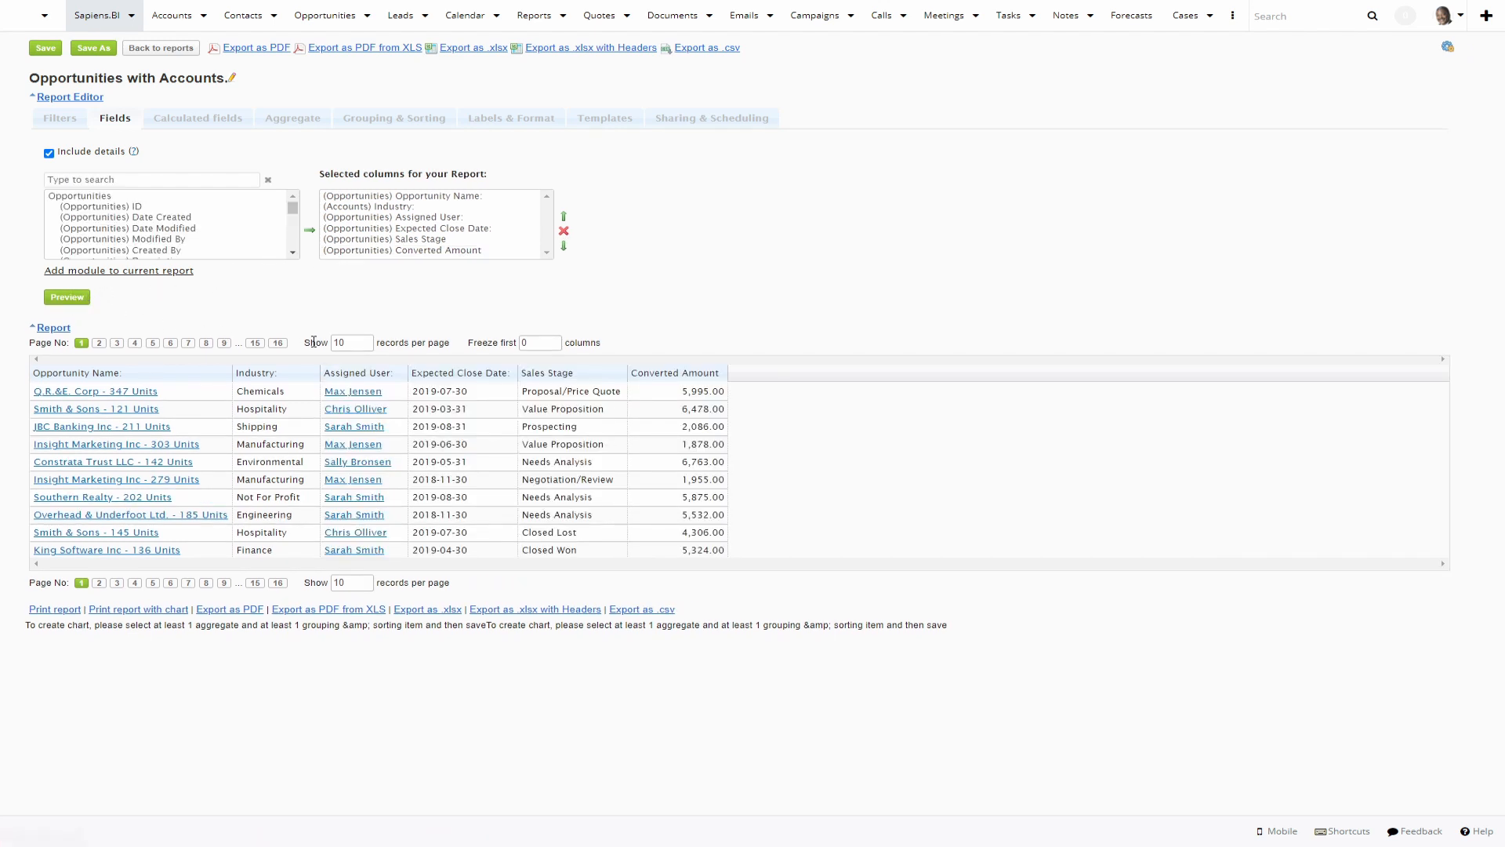
Set the report to show 100 records per page and refresh the preview.
click(362, 343)
text(0)
click(63, 302)
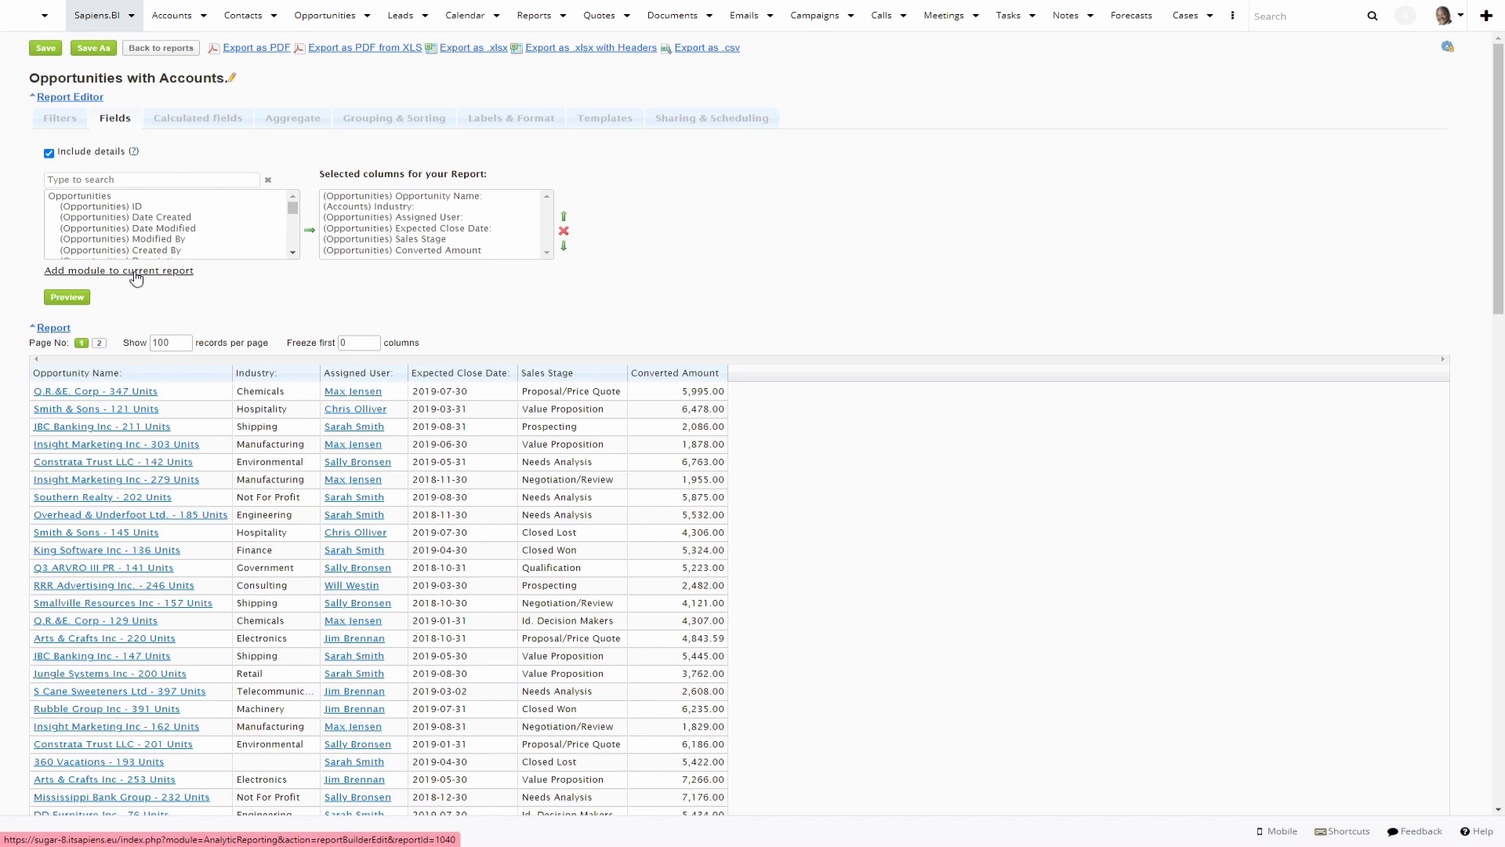
Add aggregates that count Opportunity Name and only sum Converted Amount, without counting it.
click(292, 125)
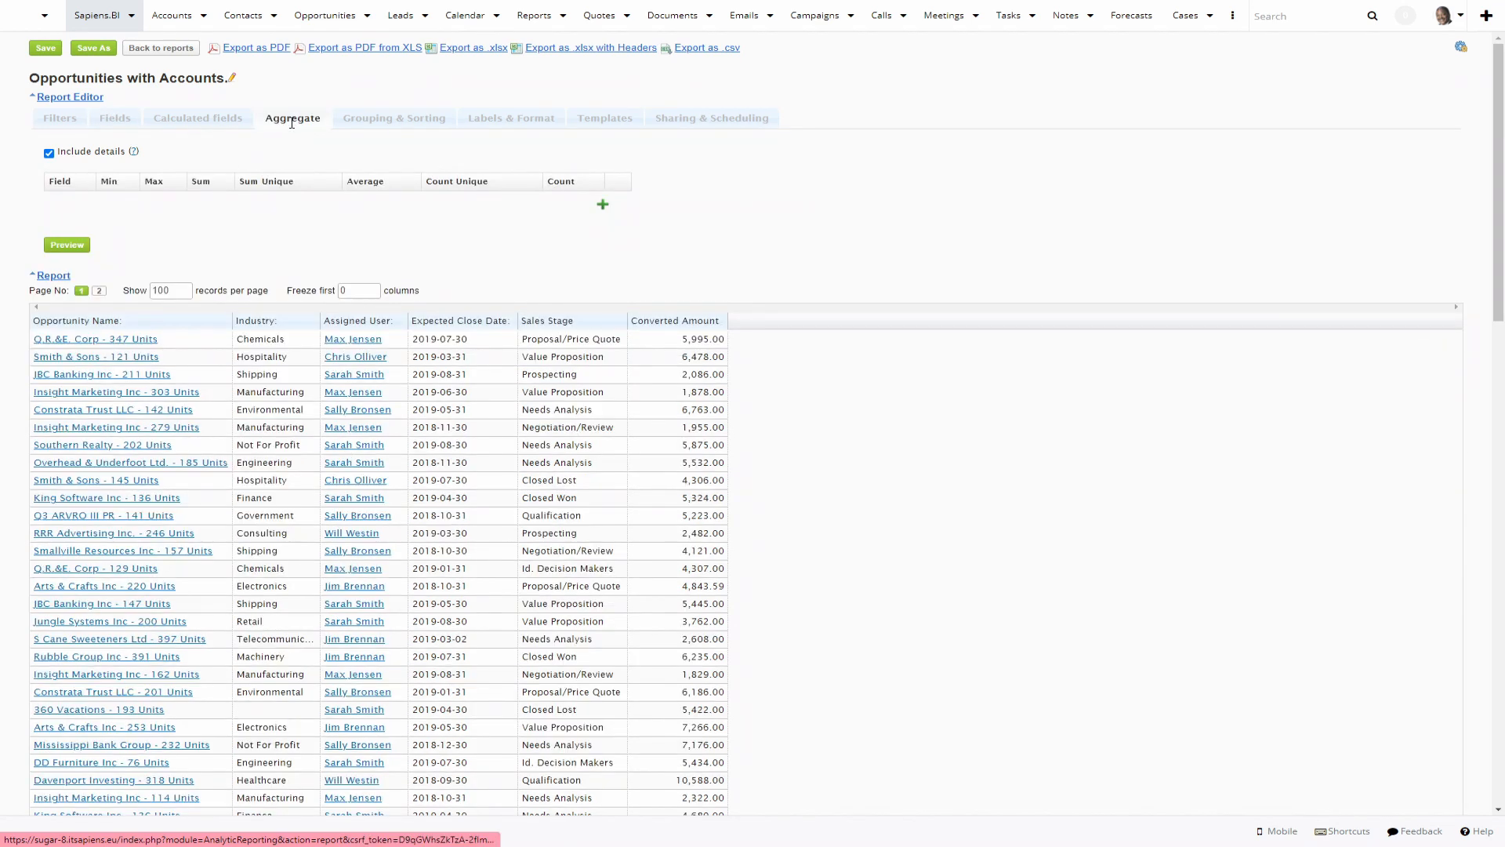
click(603, 205)
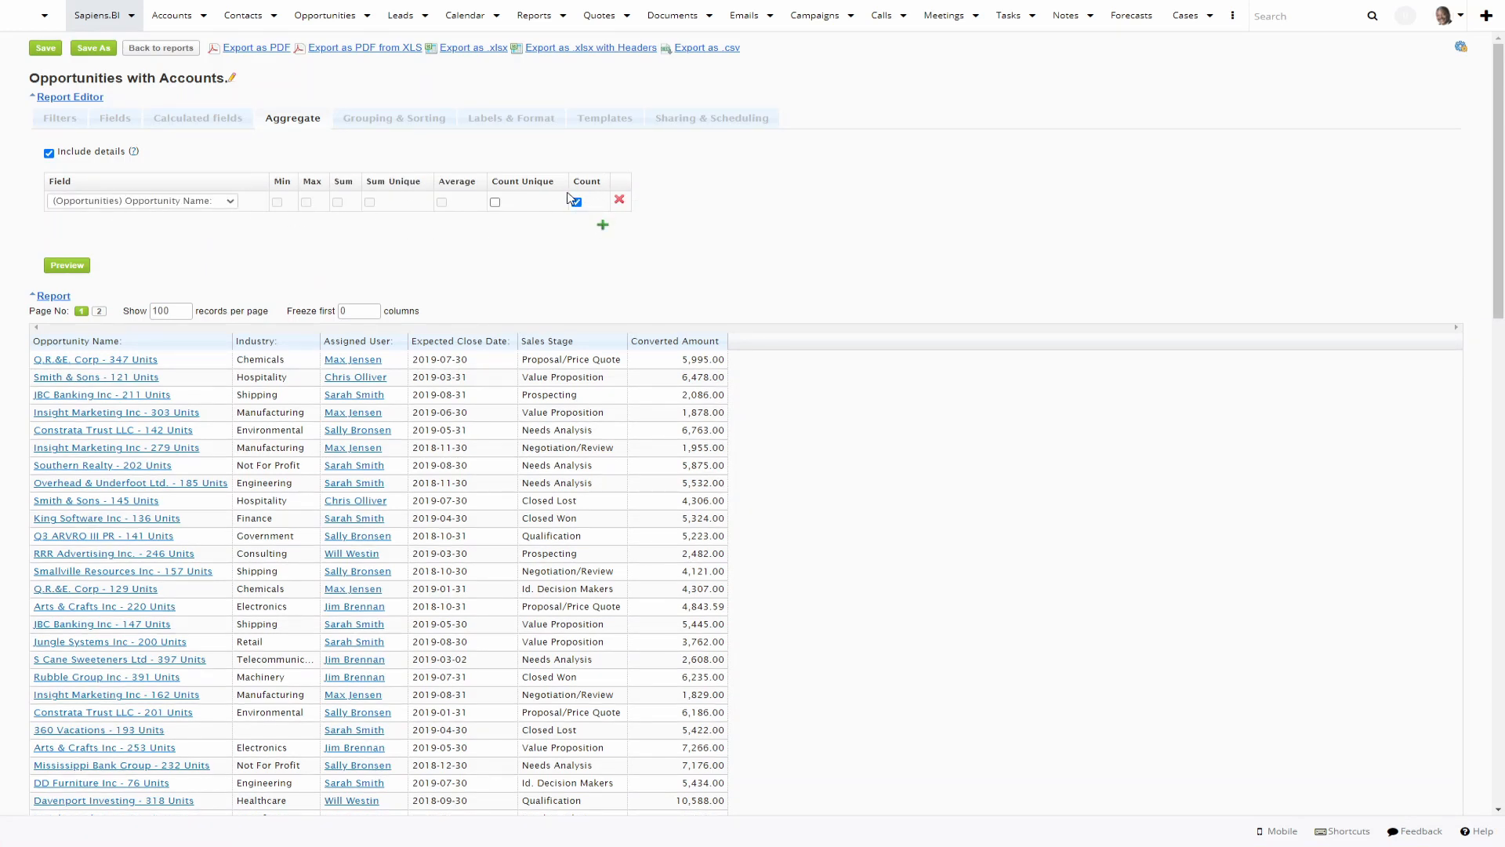
click(601, 228)
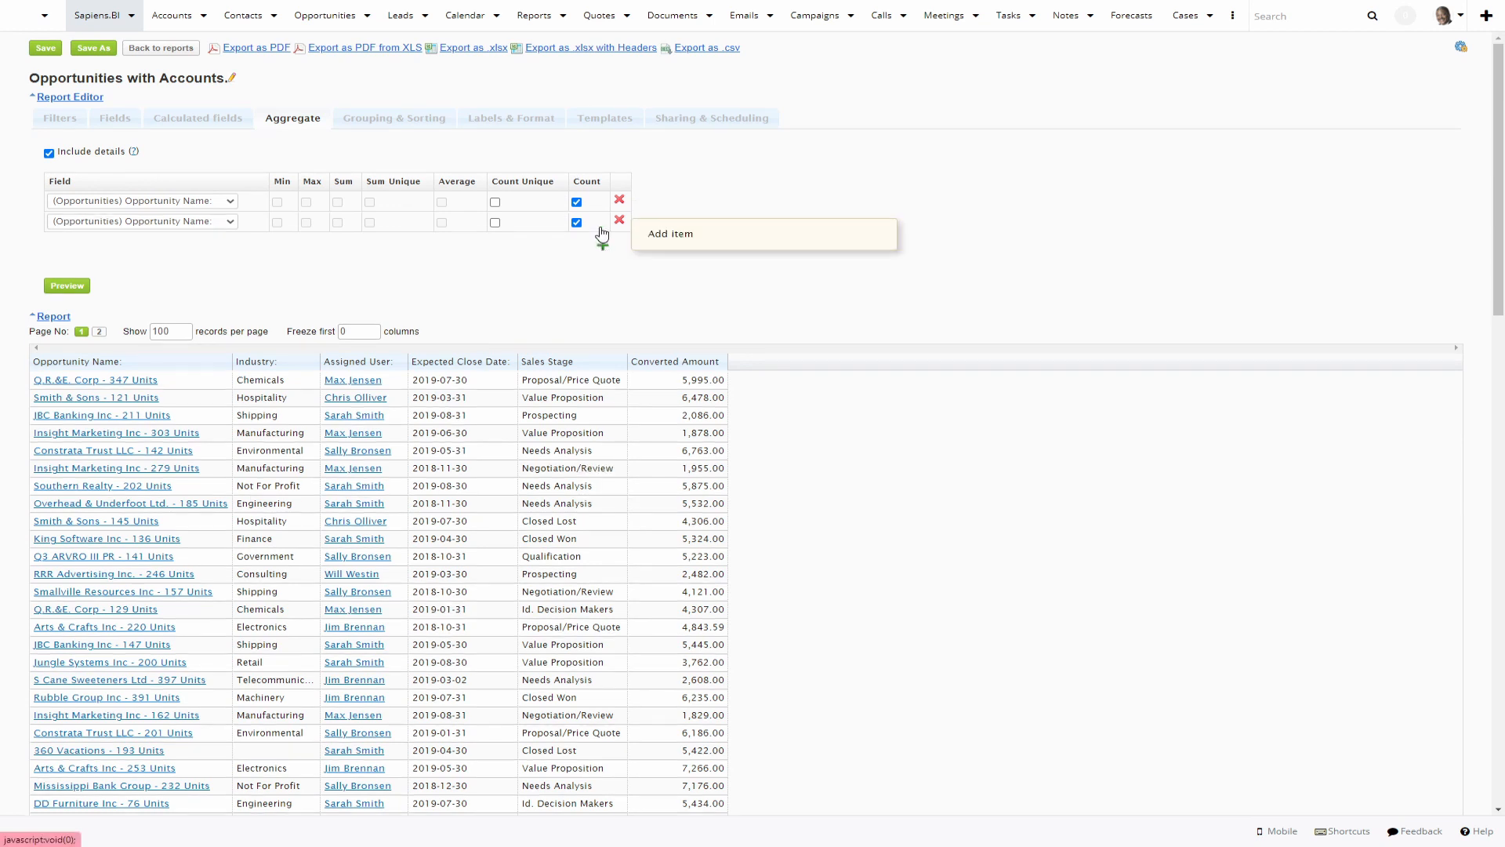
click(203, 222)
click(192, 289)
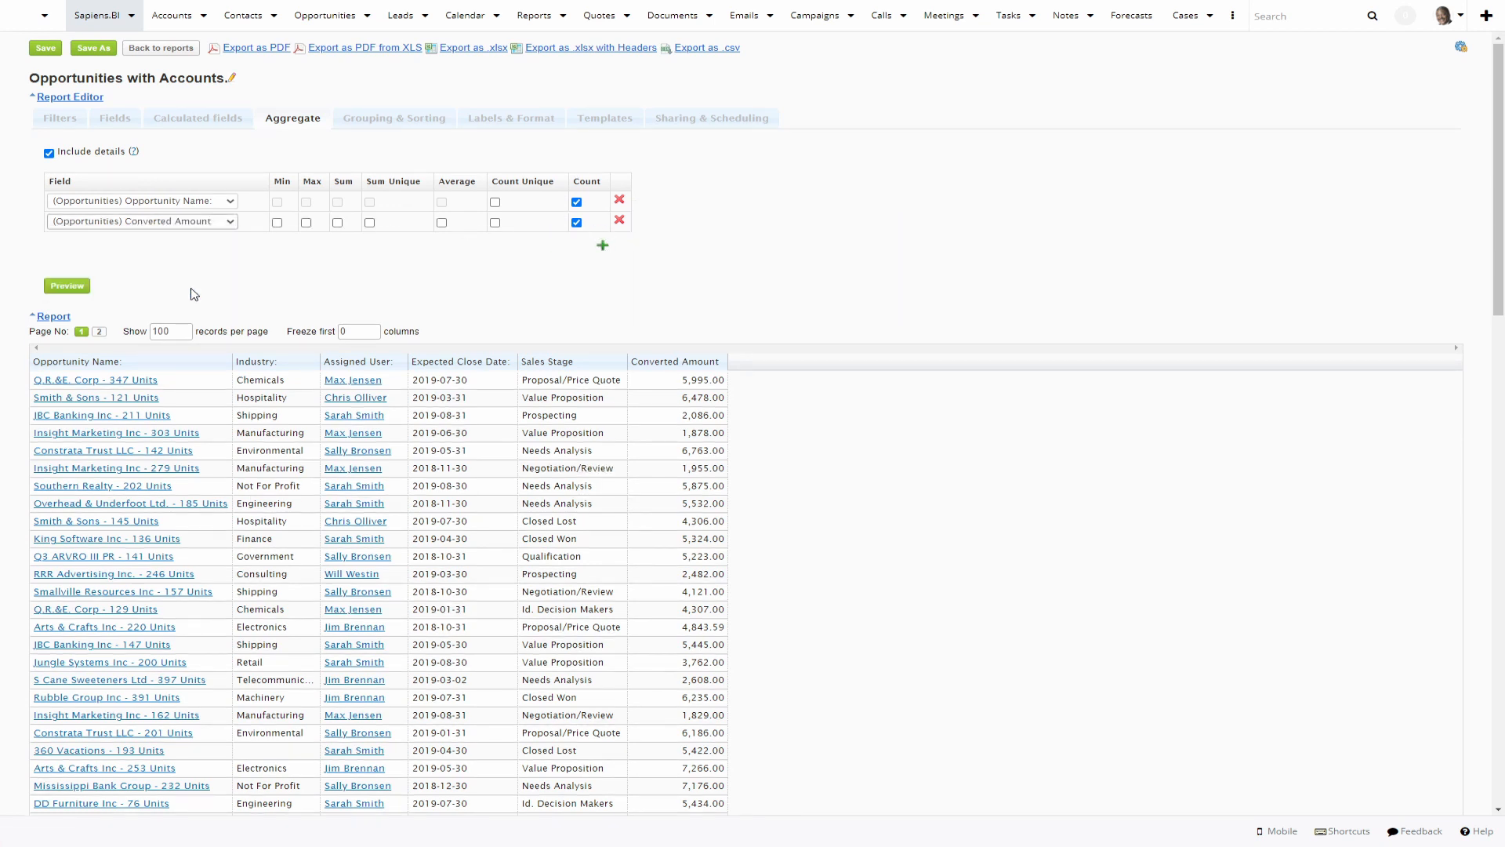
click(338, 223)
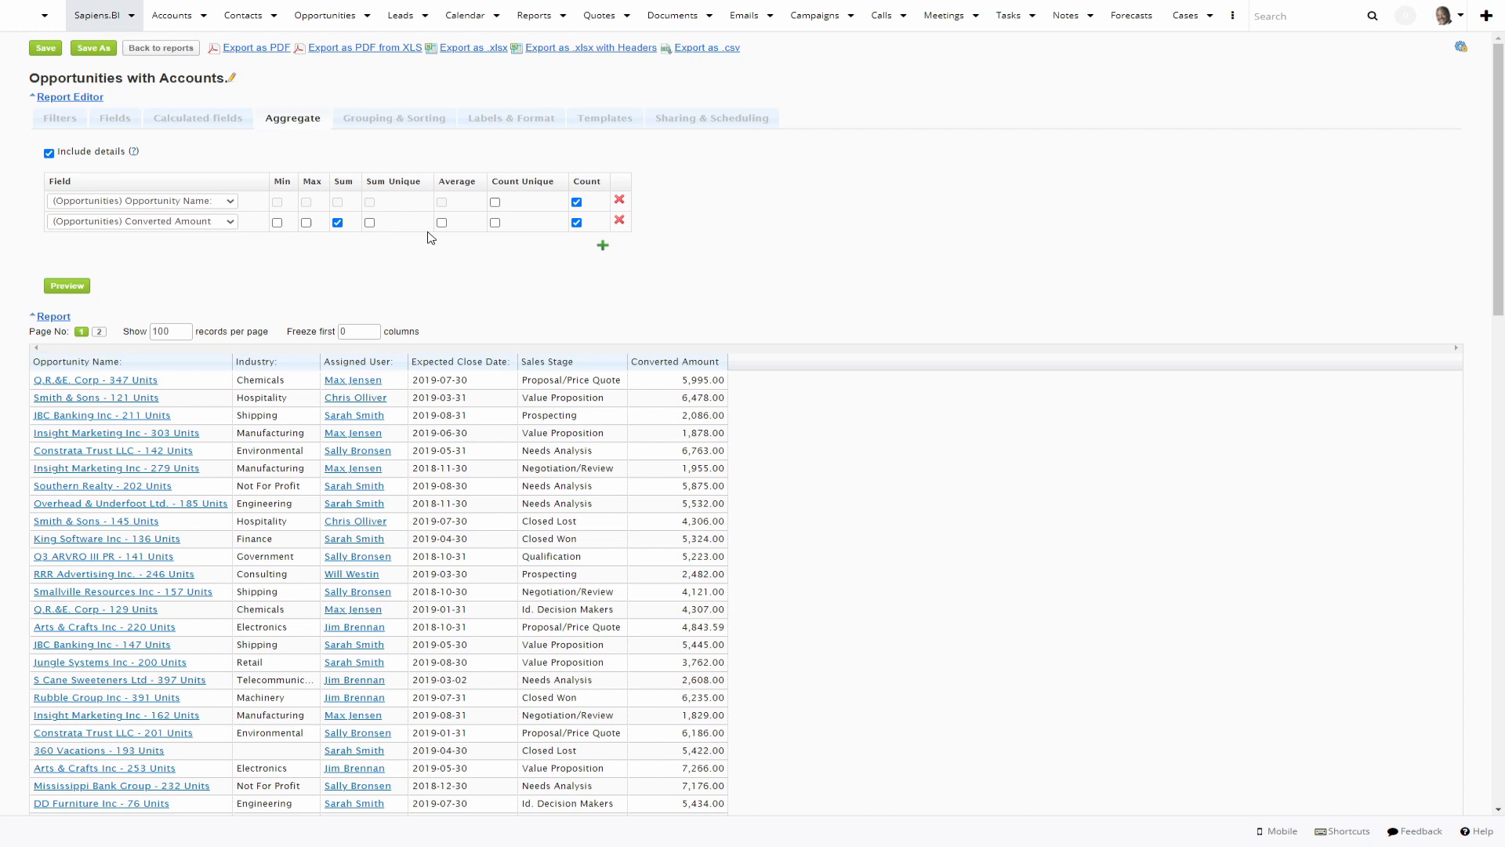
click(578, 222)
Group the report by Opportunities Expected Close Date per Month, keep the sort Ascending, and preview it.
click(368, 119)
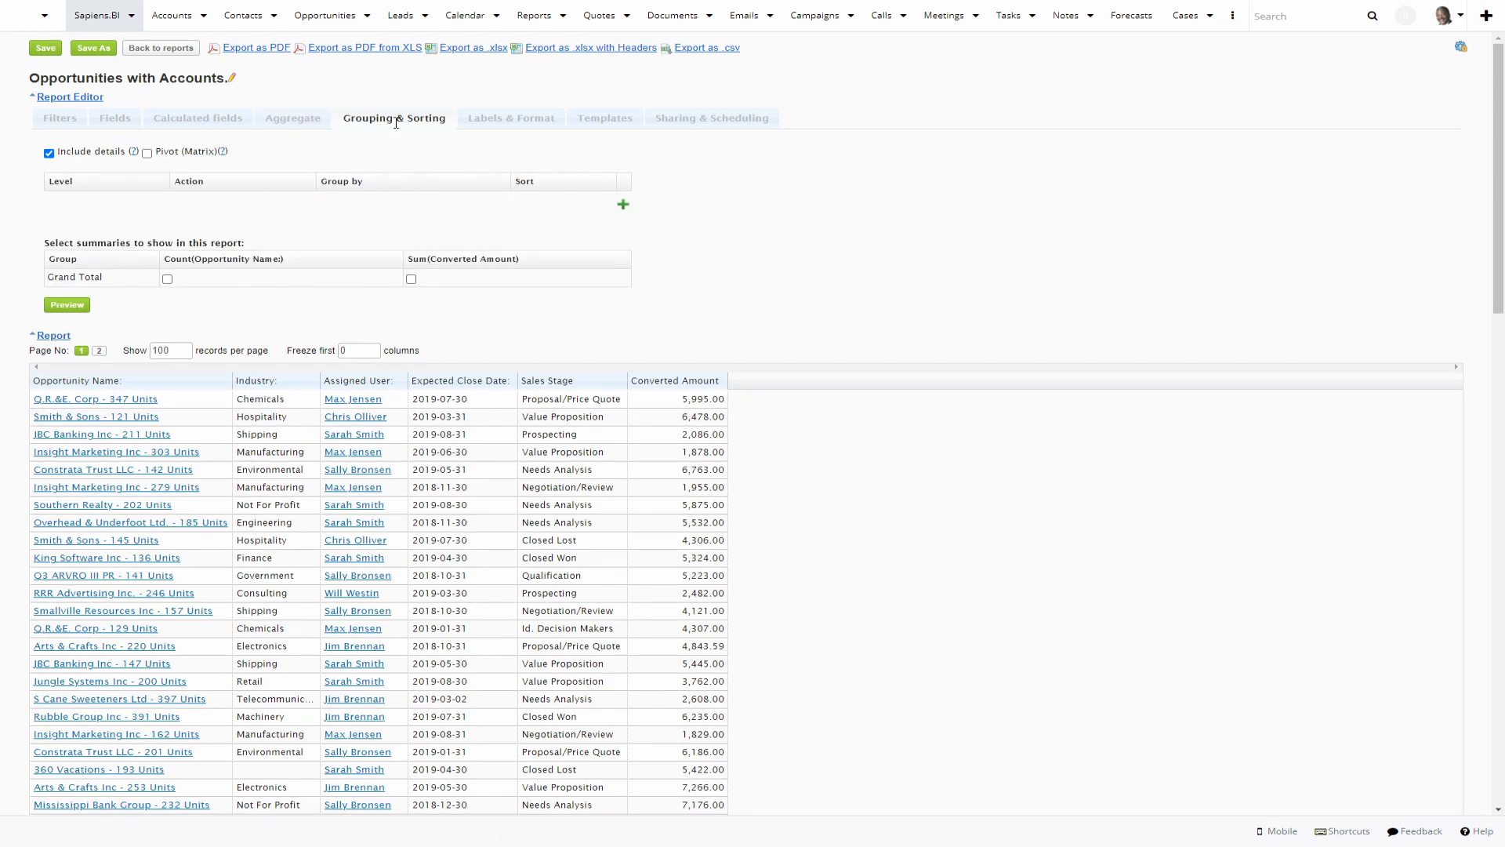
click(623, 207)
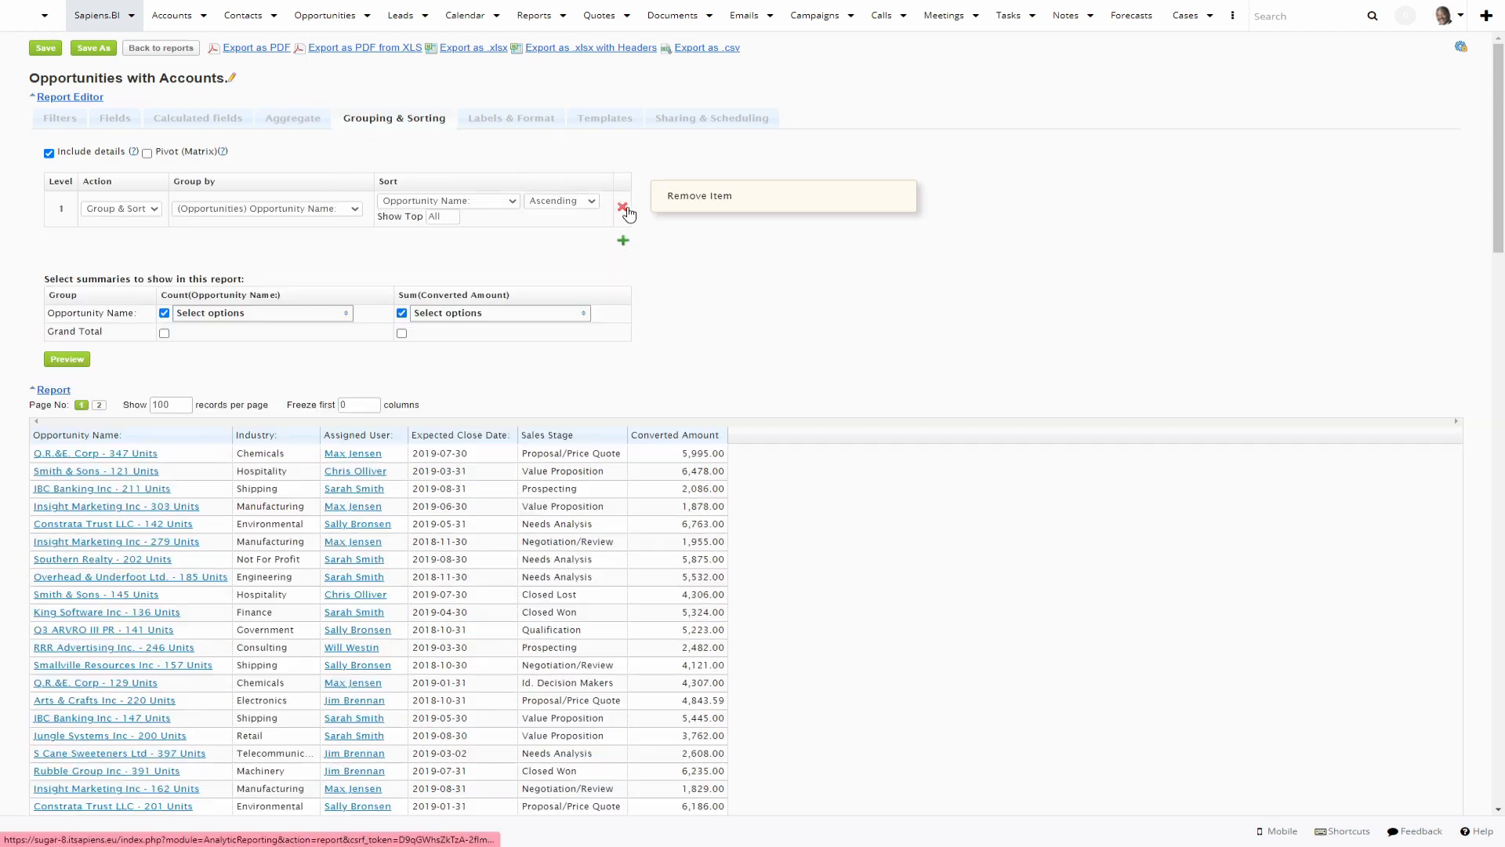
click(301, 210)
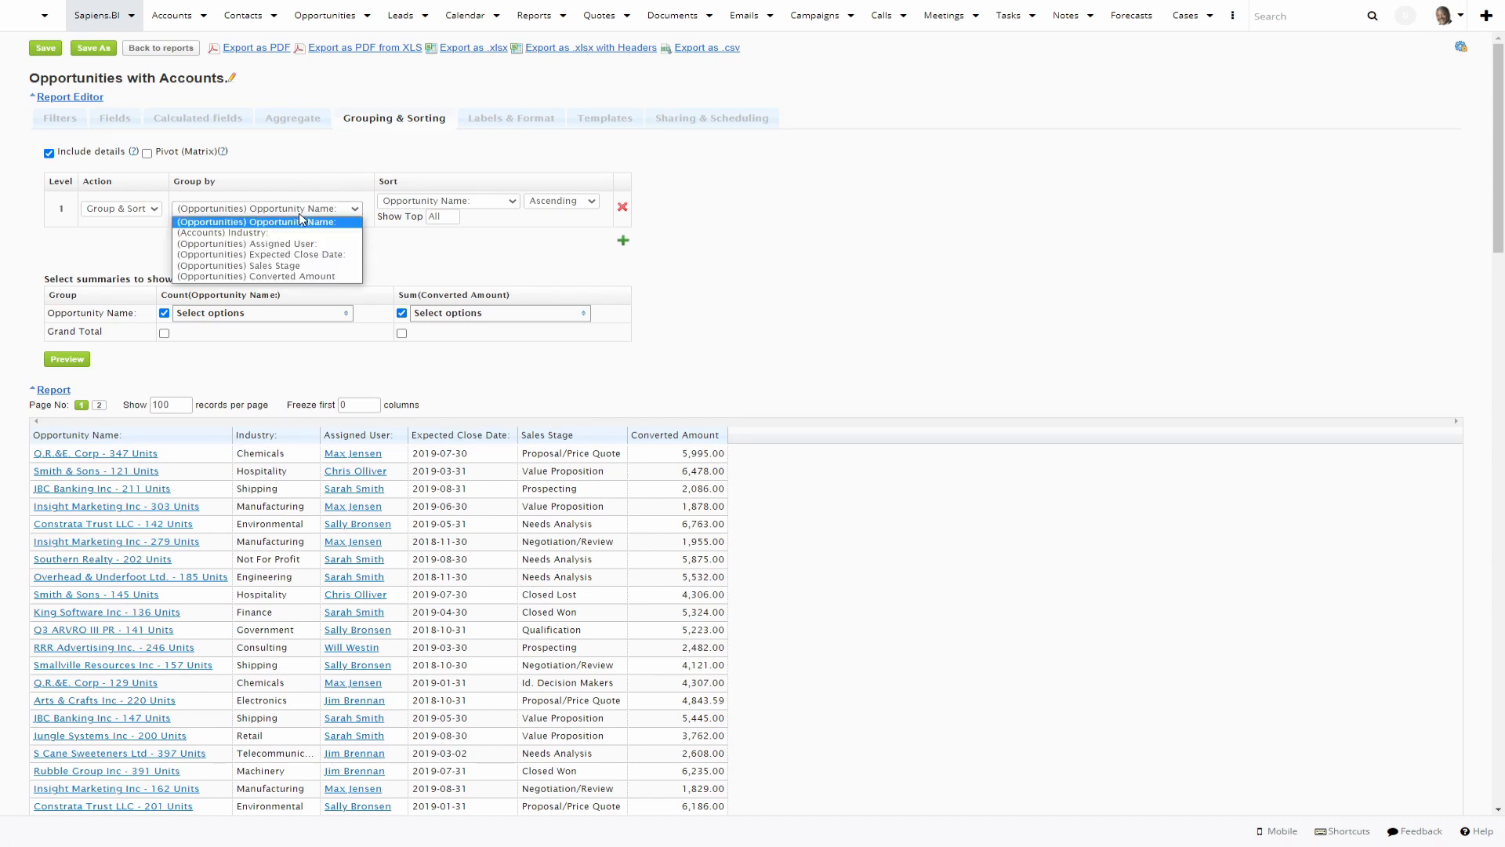
click(329, 261)
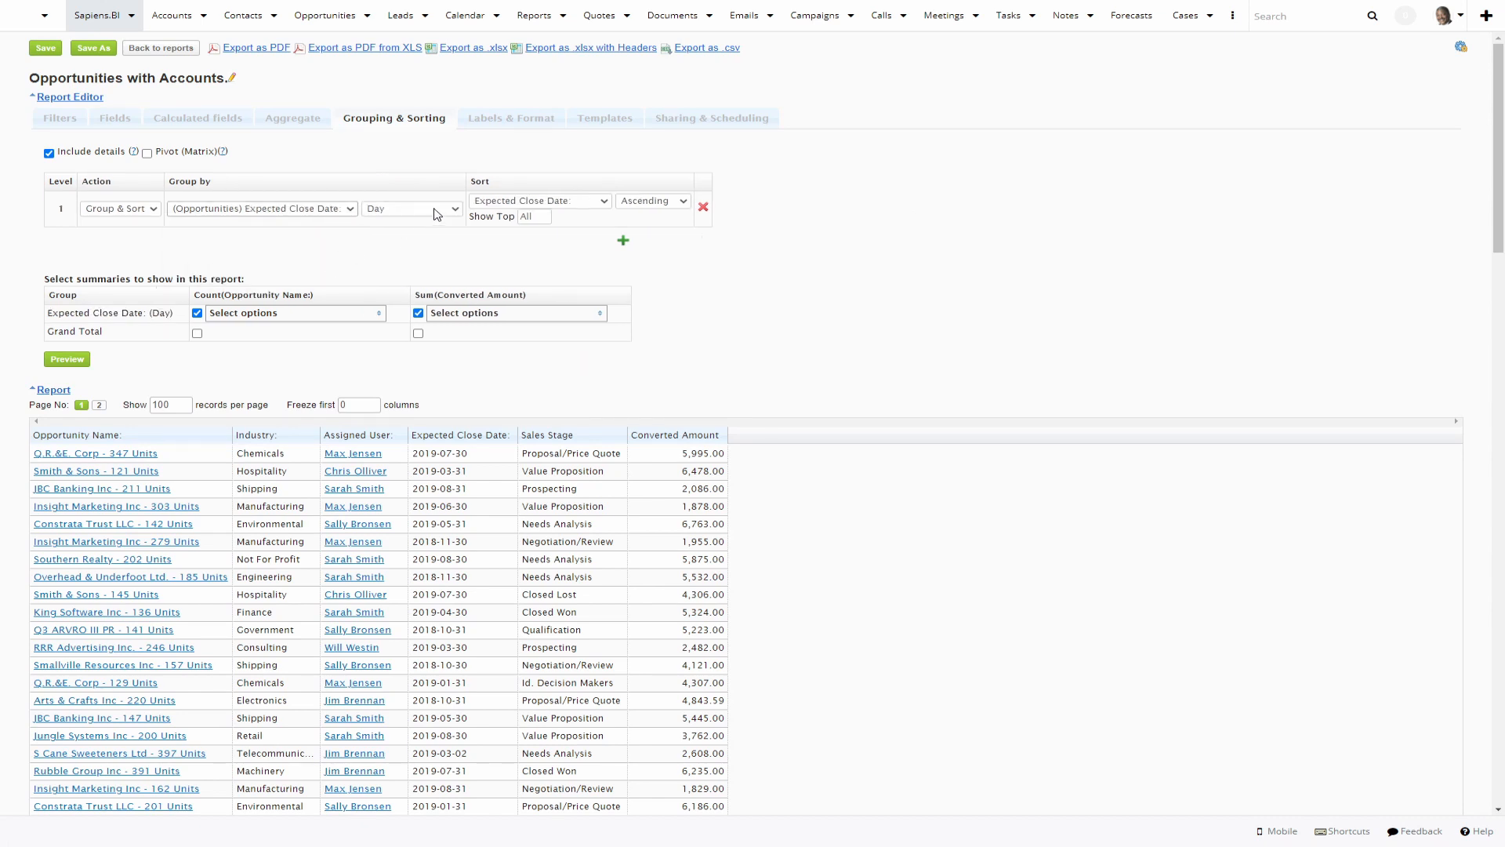
click(434, 209)
click(396, 255)
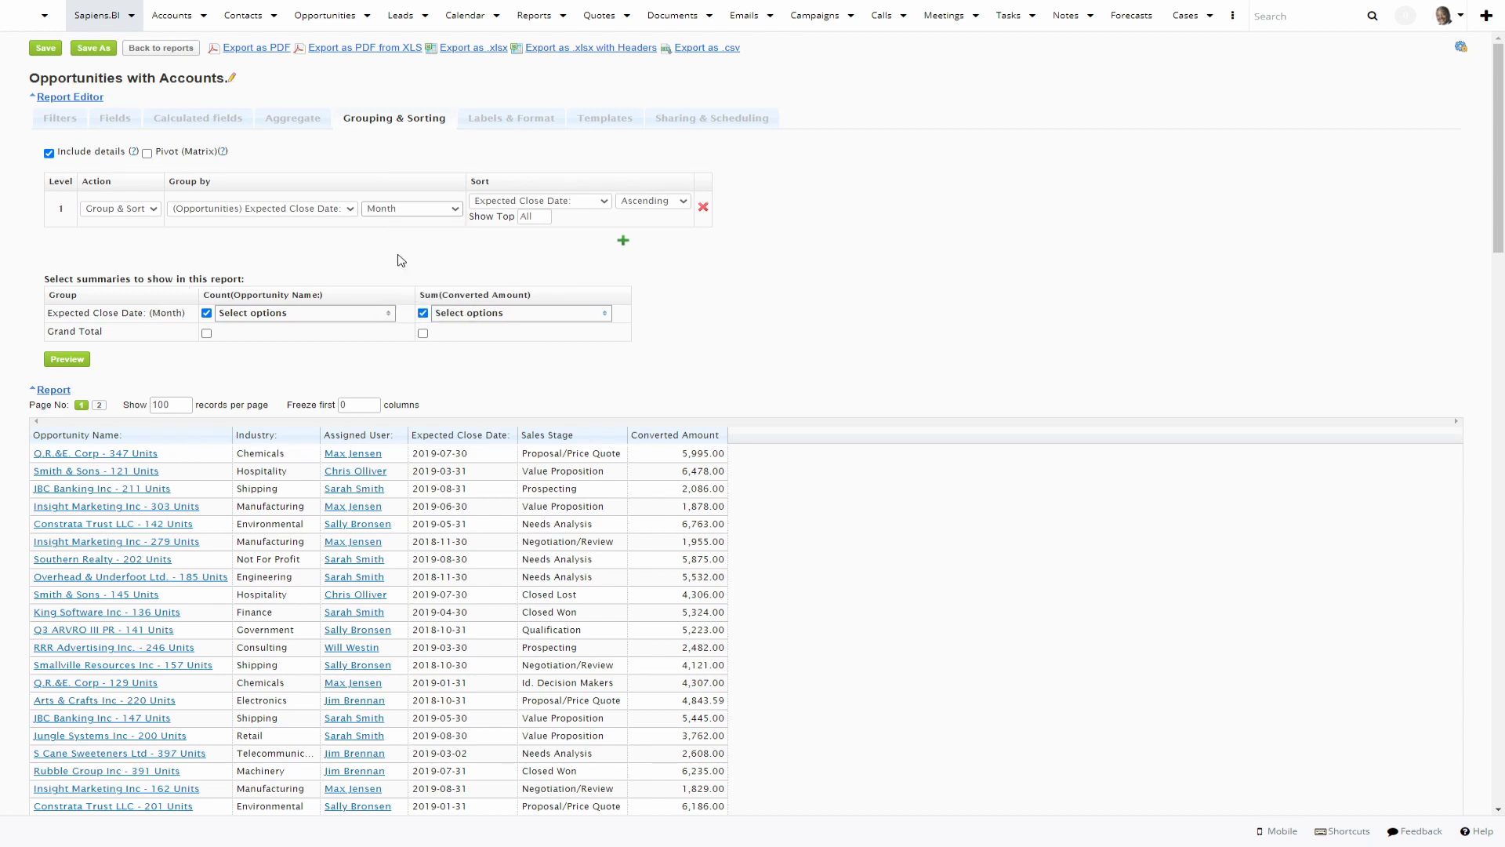
click(72, 360)
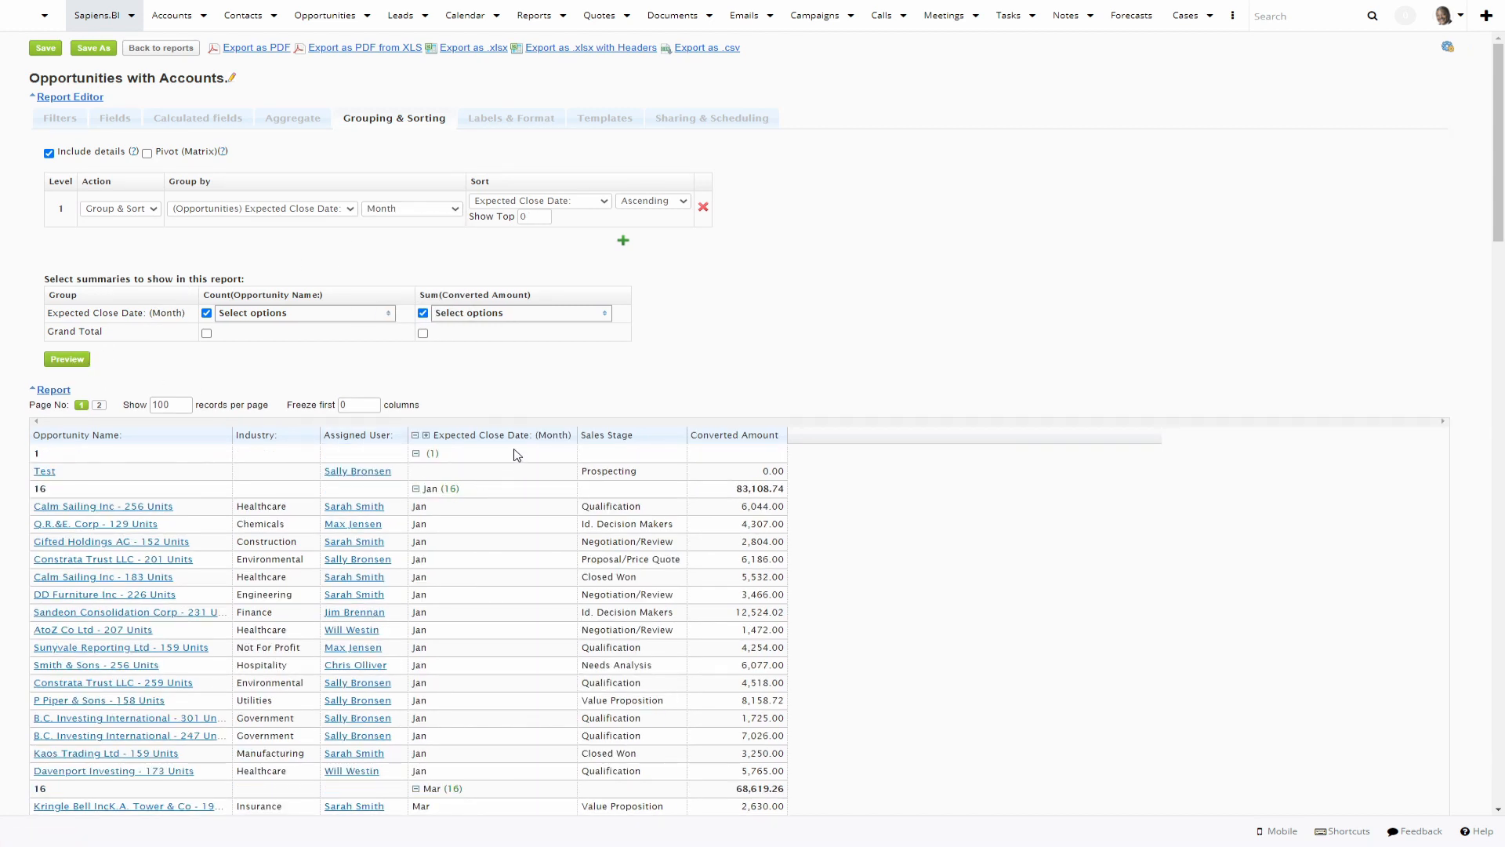
click(677, 207)
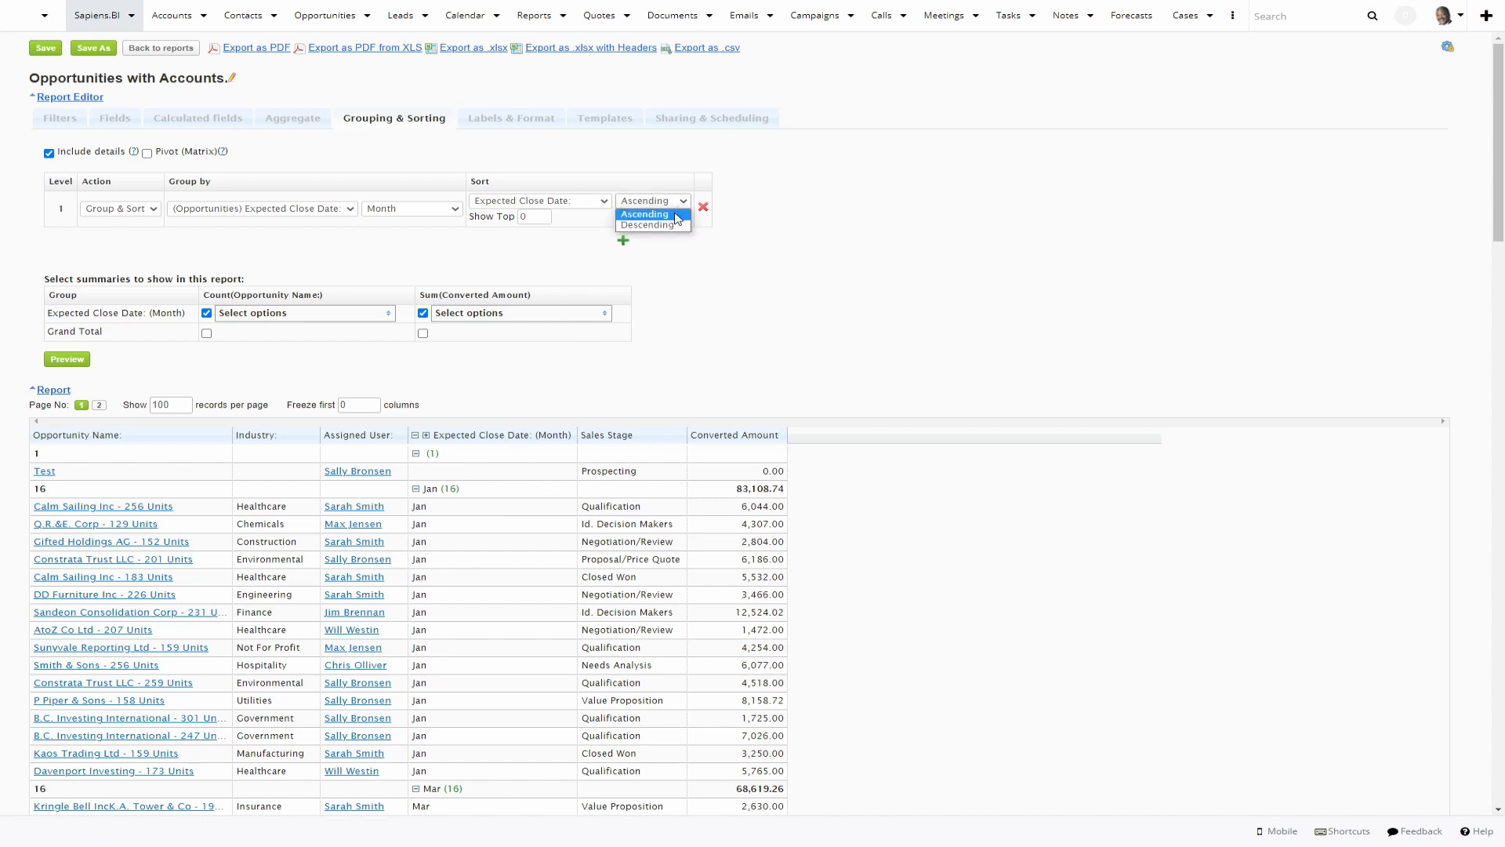
click(688, 209)
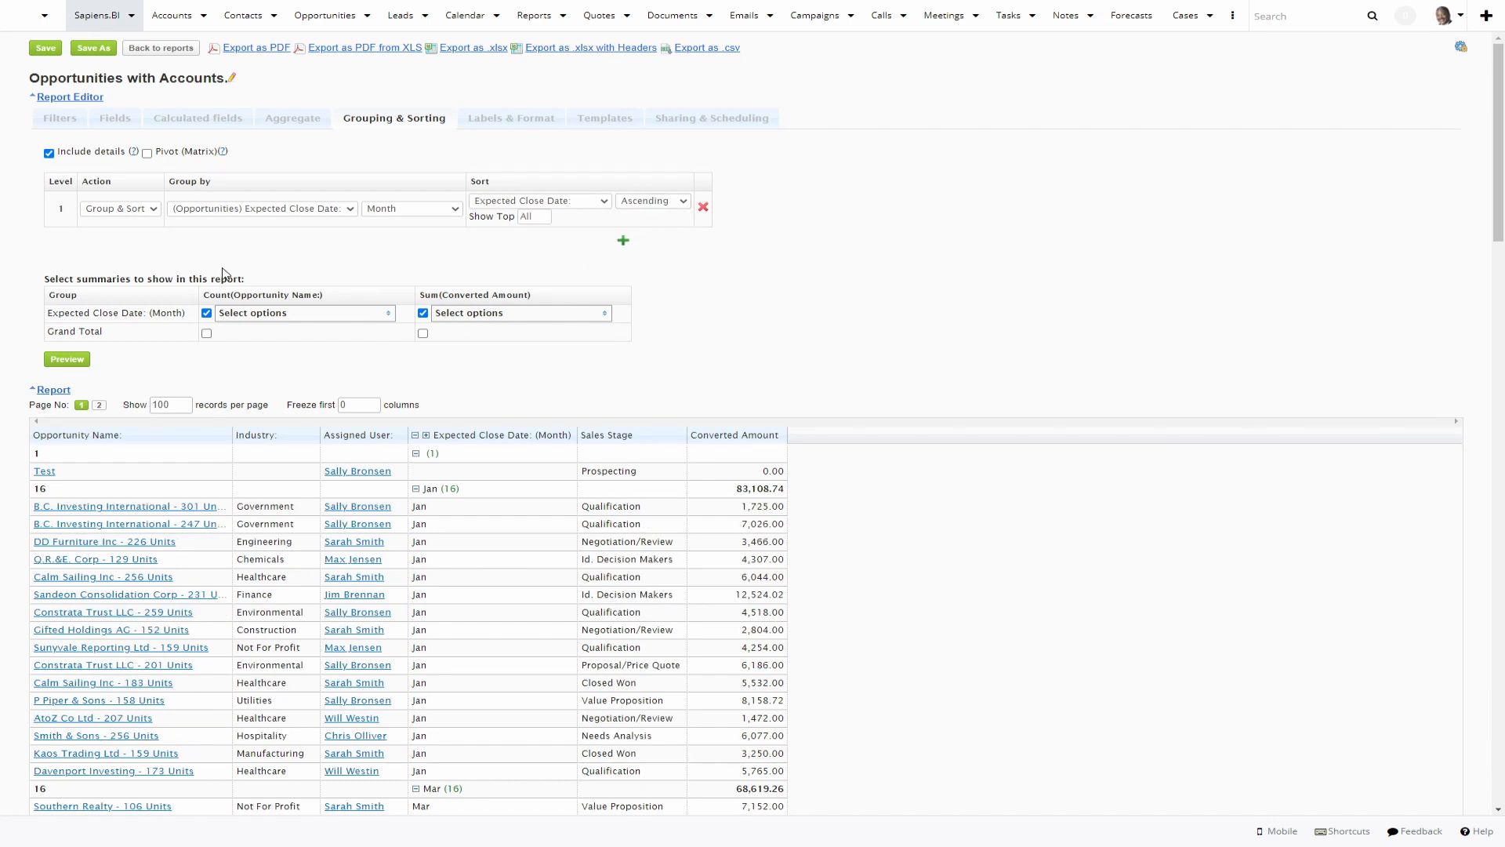
Exclude the detail rows, enable grand totals for the Opportunity Name count and Converted Amount sum, and preview the report.
click(49, 154)
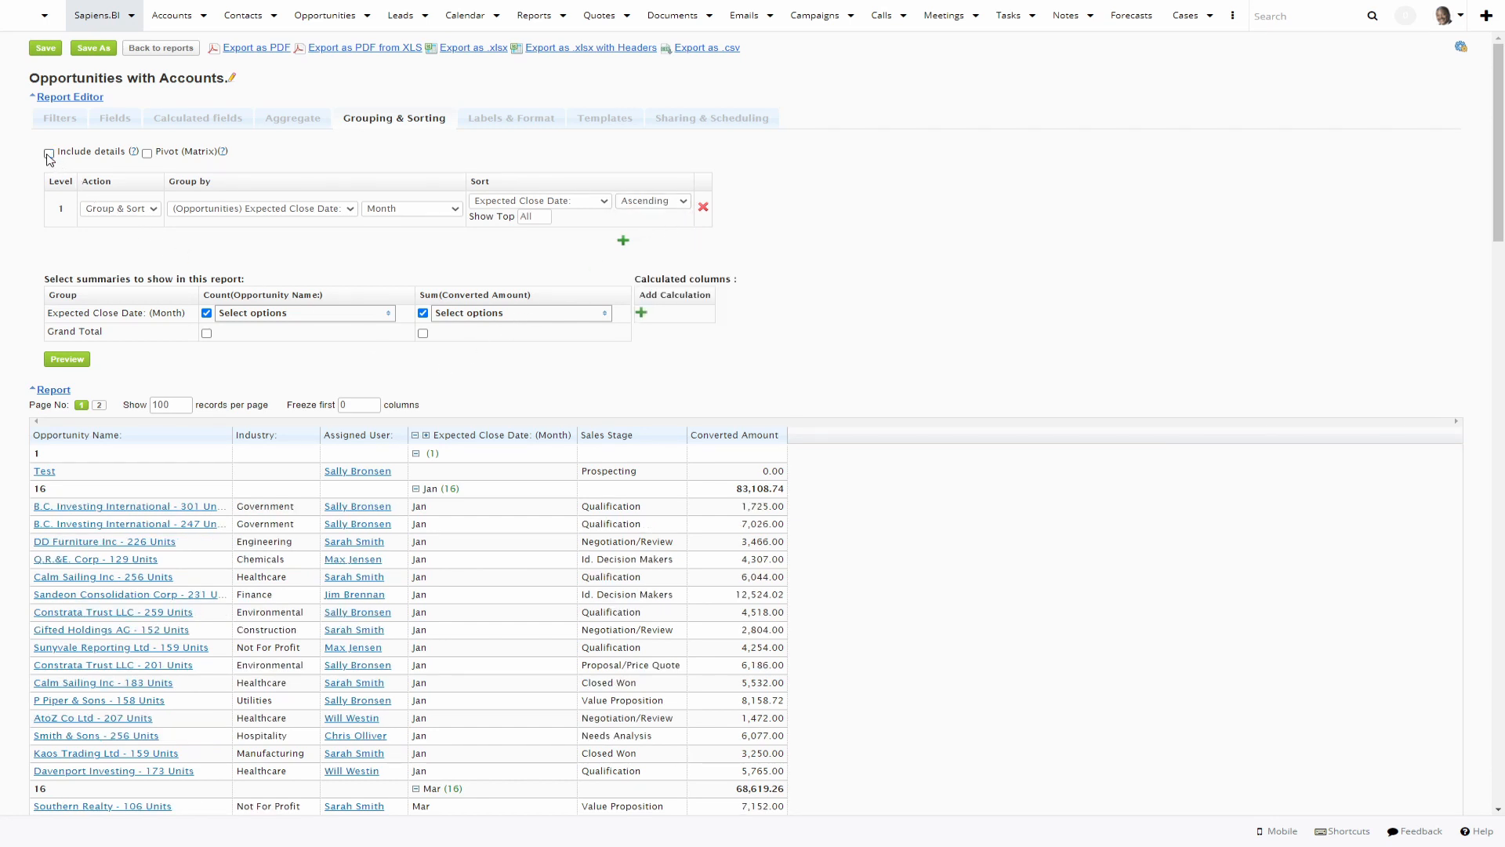
click(67, 359)
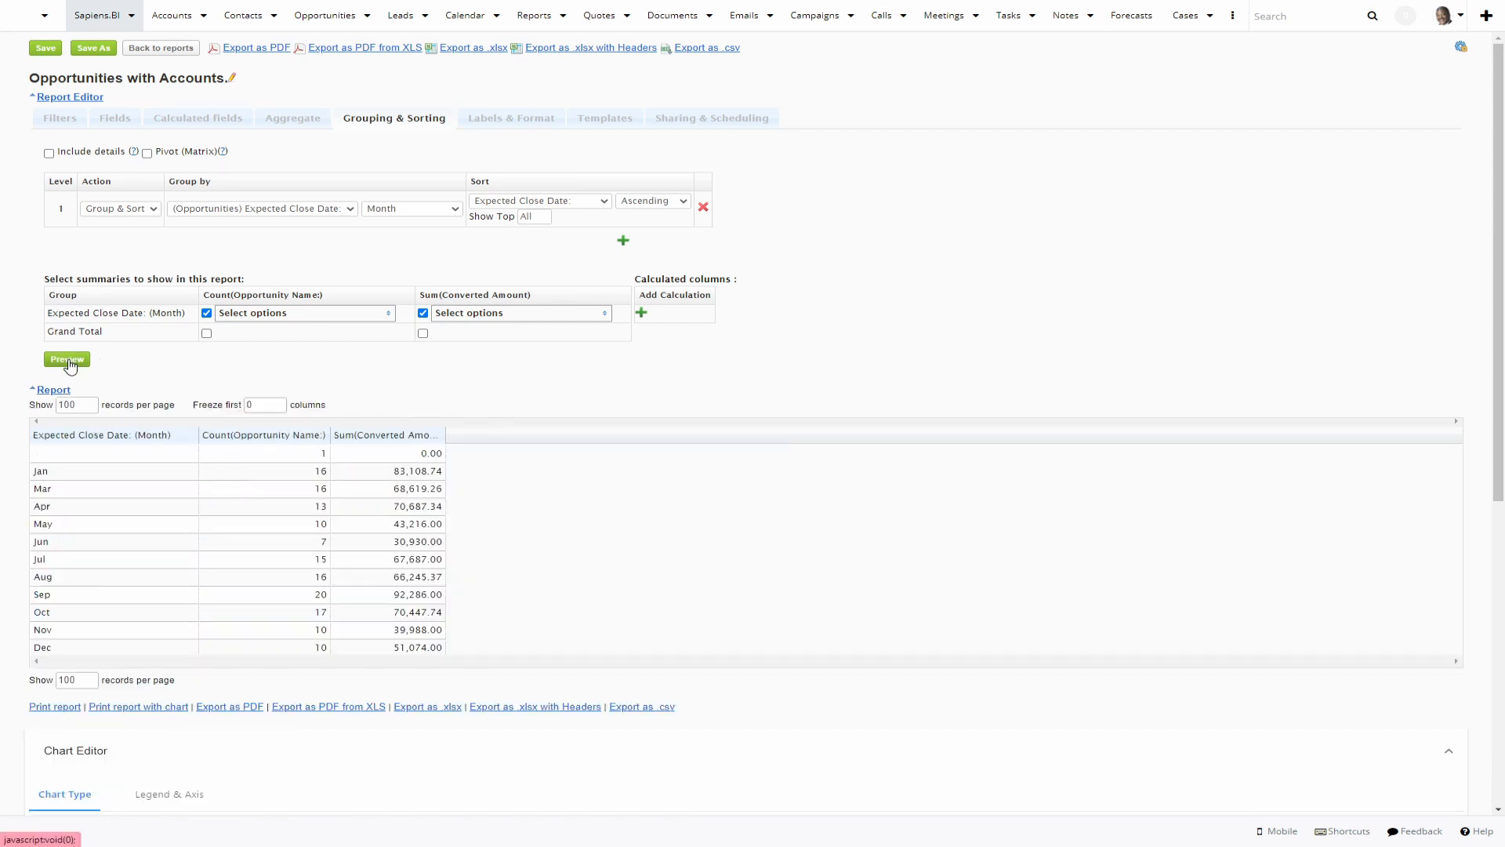
click(206, 333)
click(423, 333)
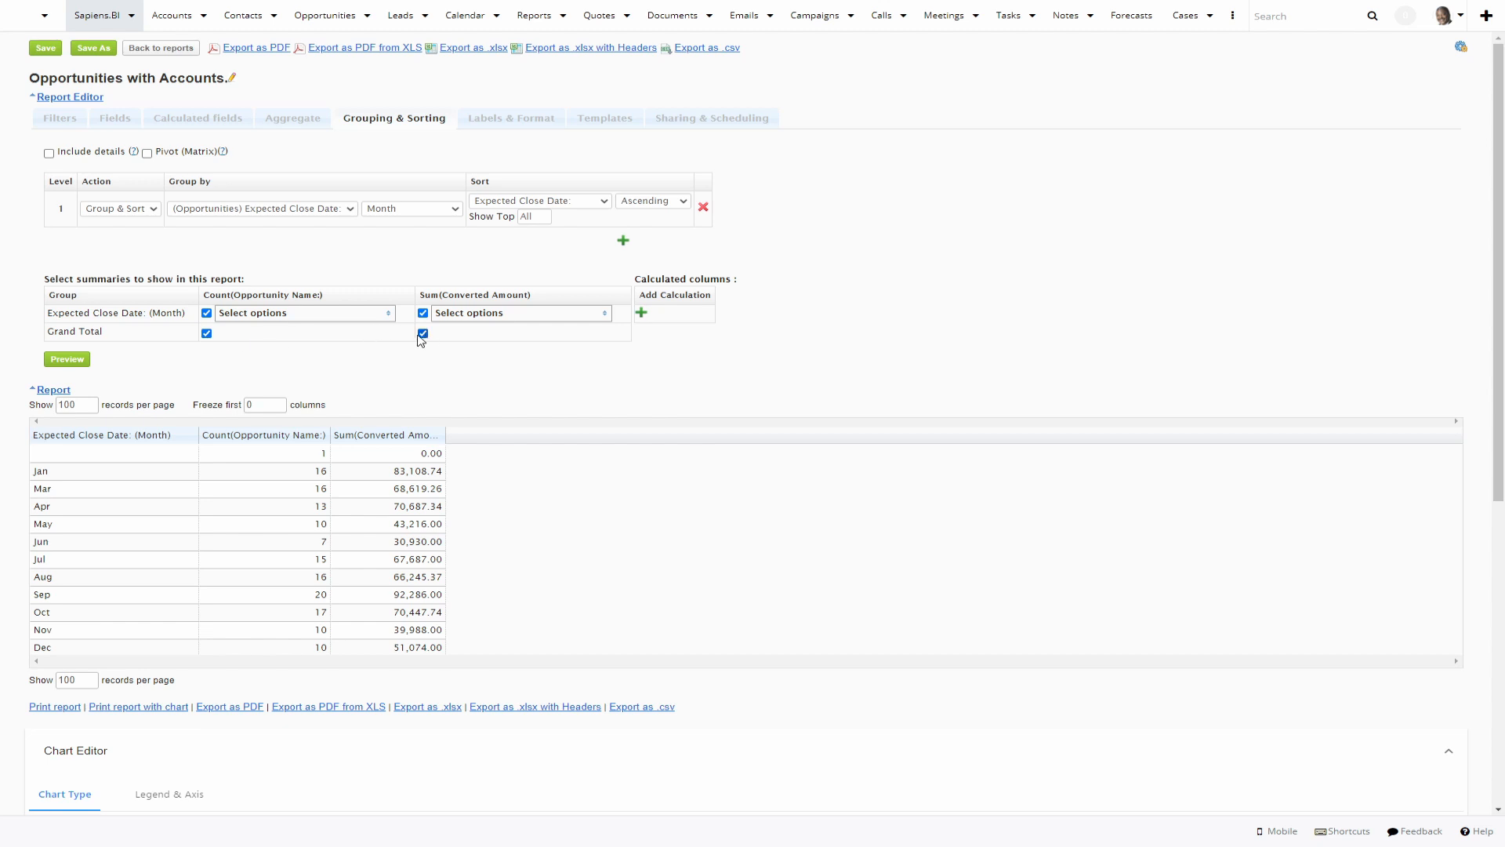
click(84, 367)
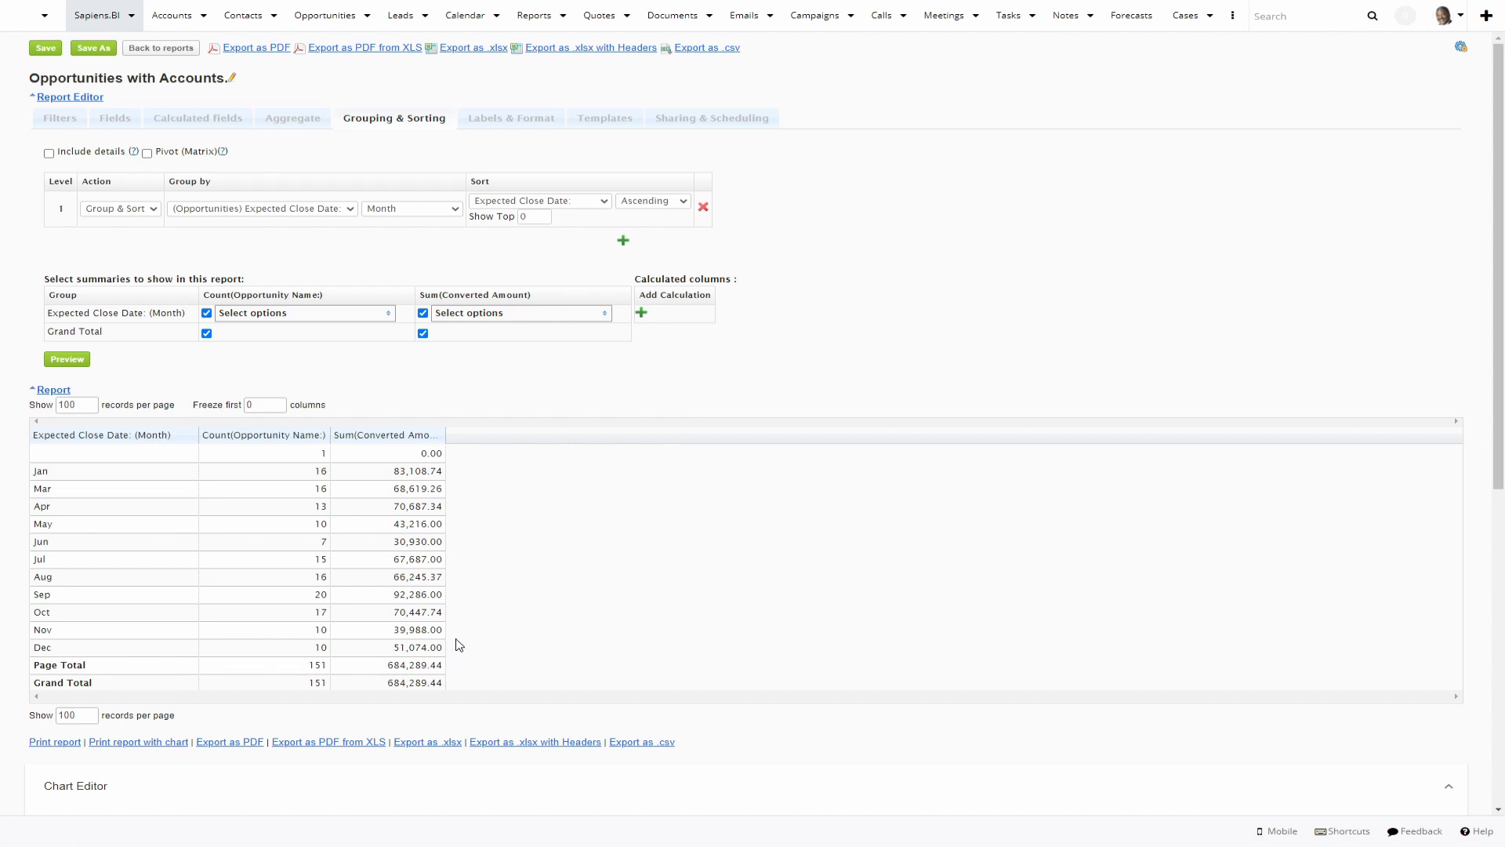
Add Opportunities Assigned User as the second grouping level and Sales Stage as the third, and preview the report.
click(624, 240)
click(324, 248)
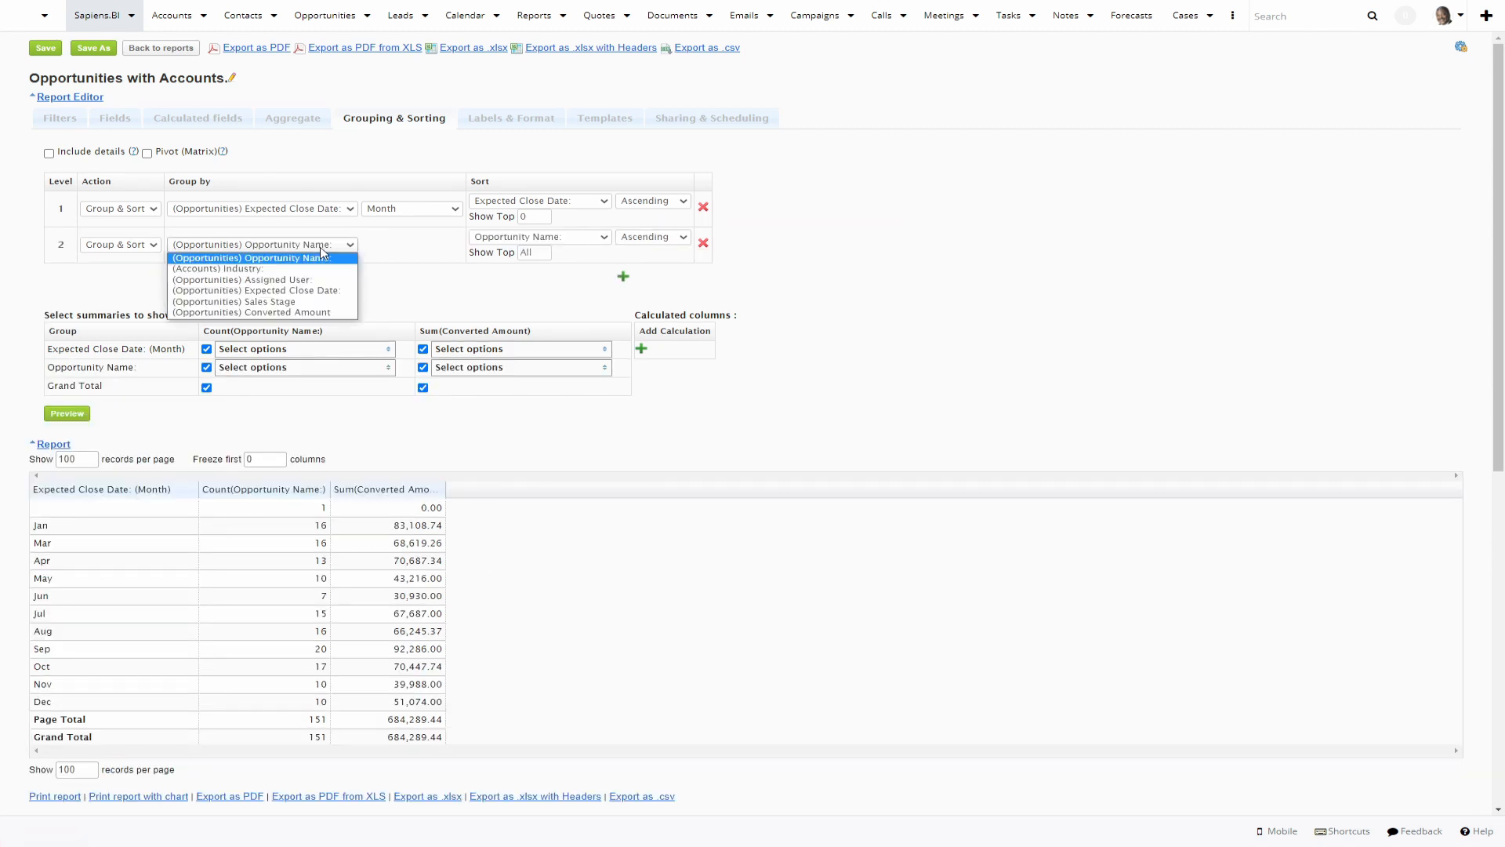
click(316, 280)
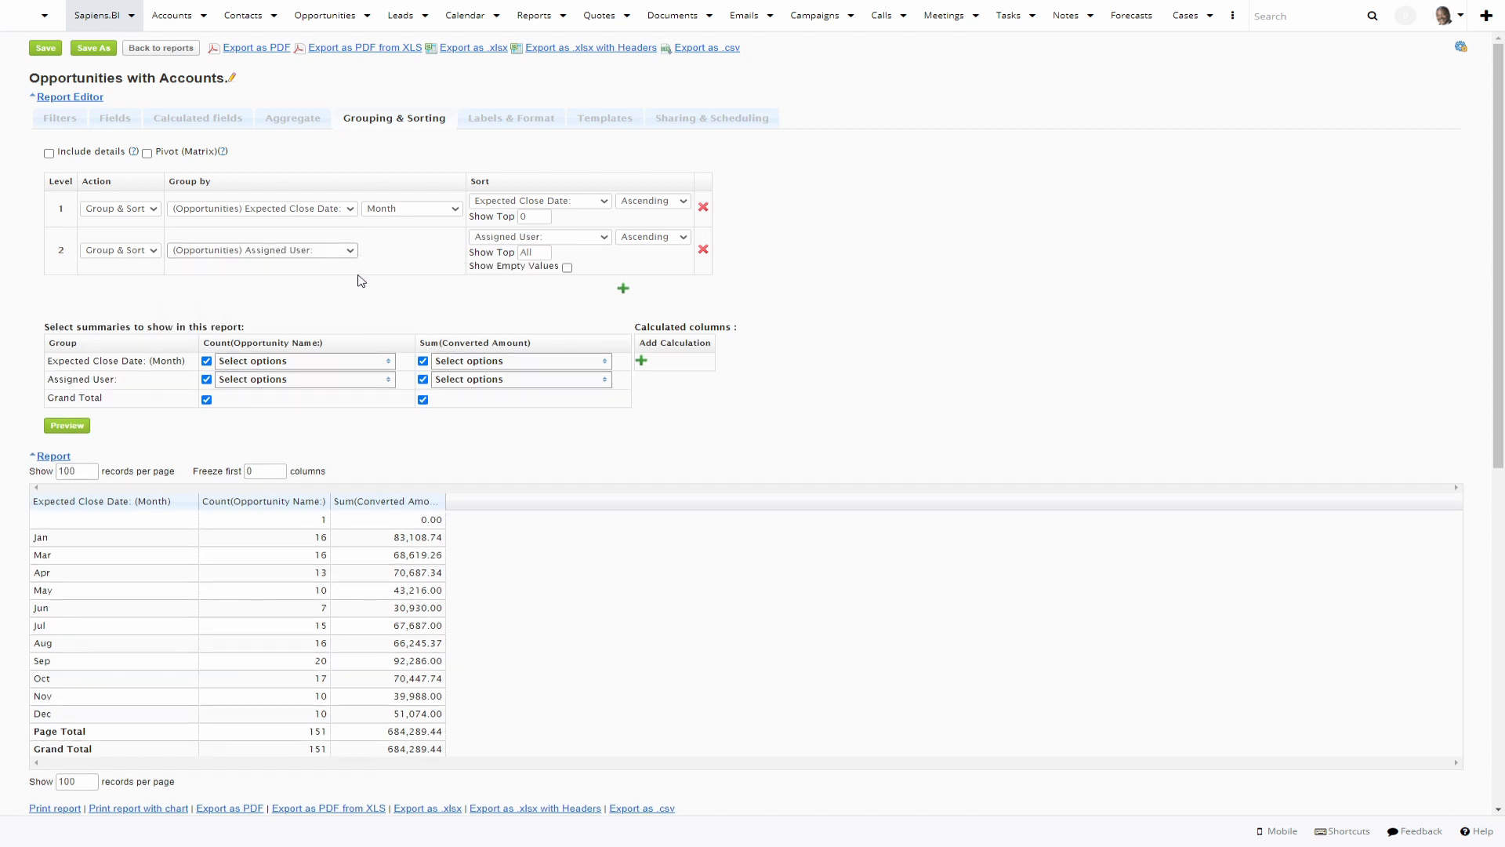
click(624, 291)
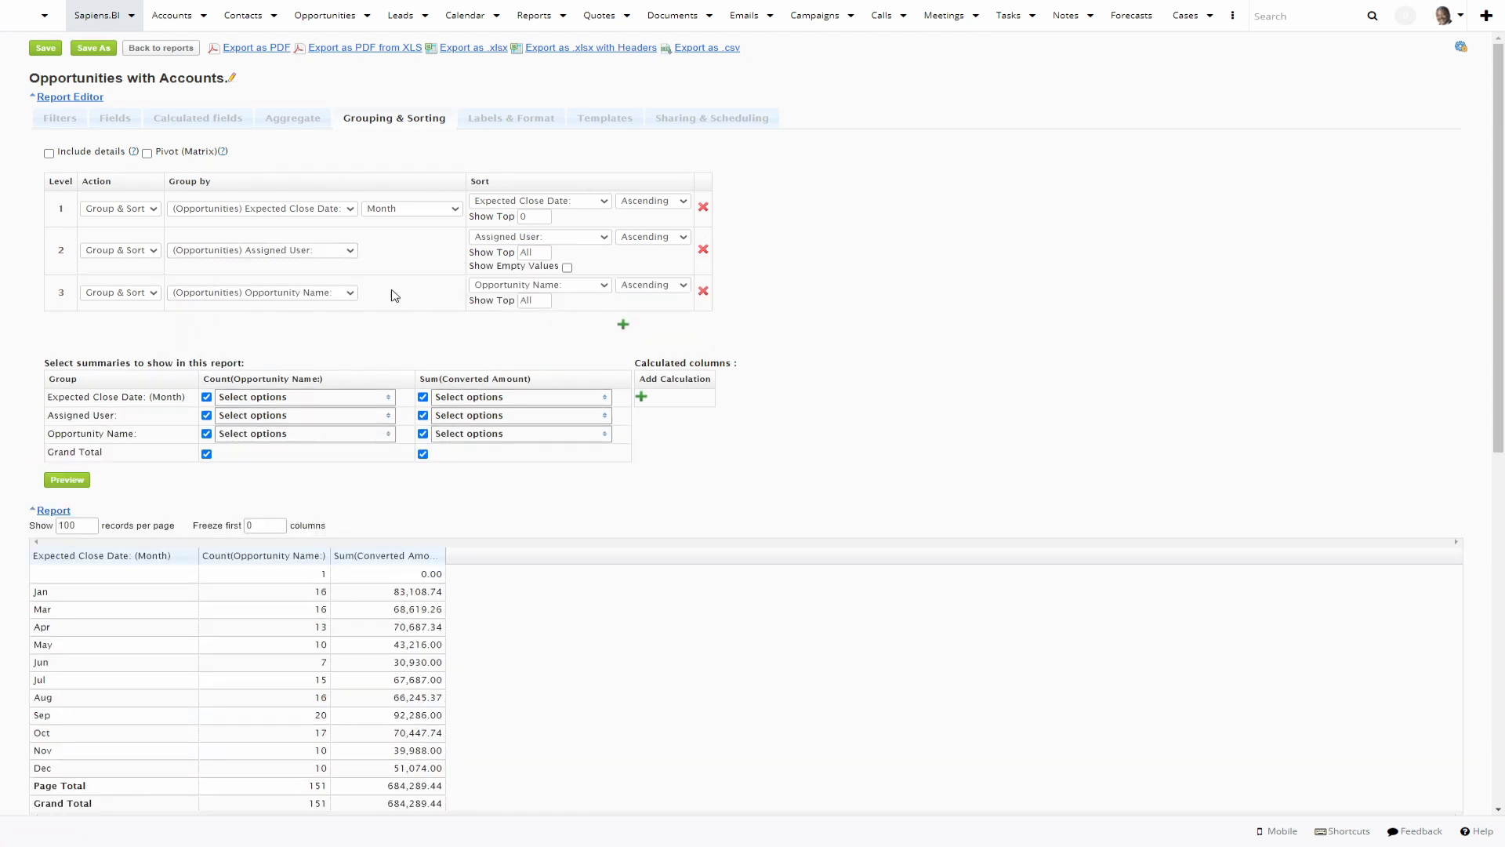
click(320, 293)
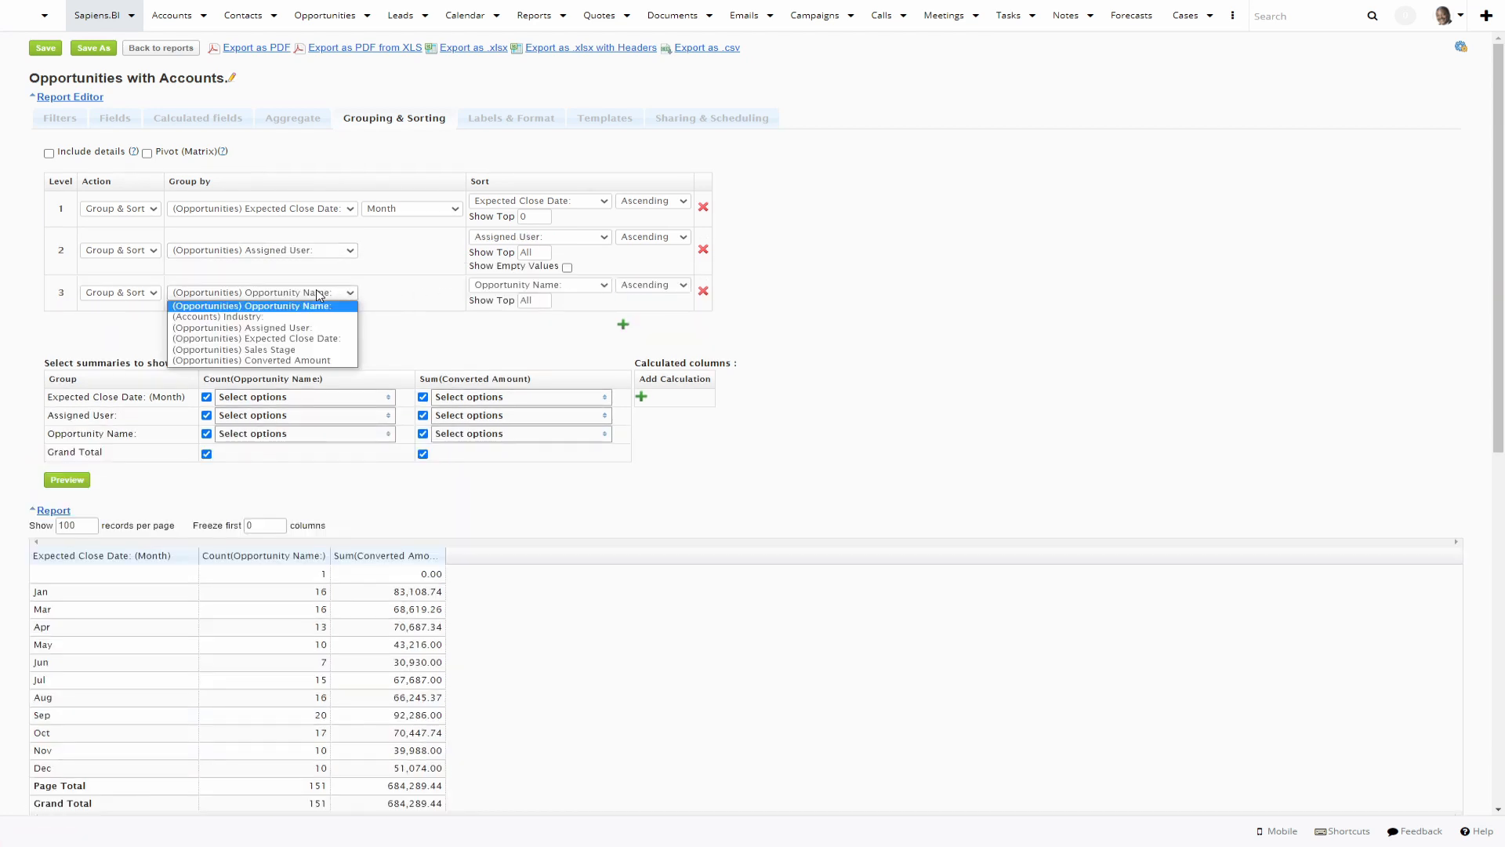
click(291, 350)
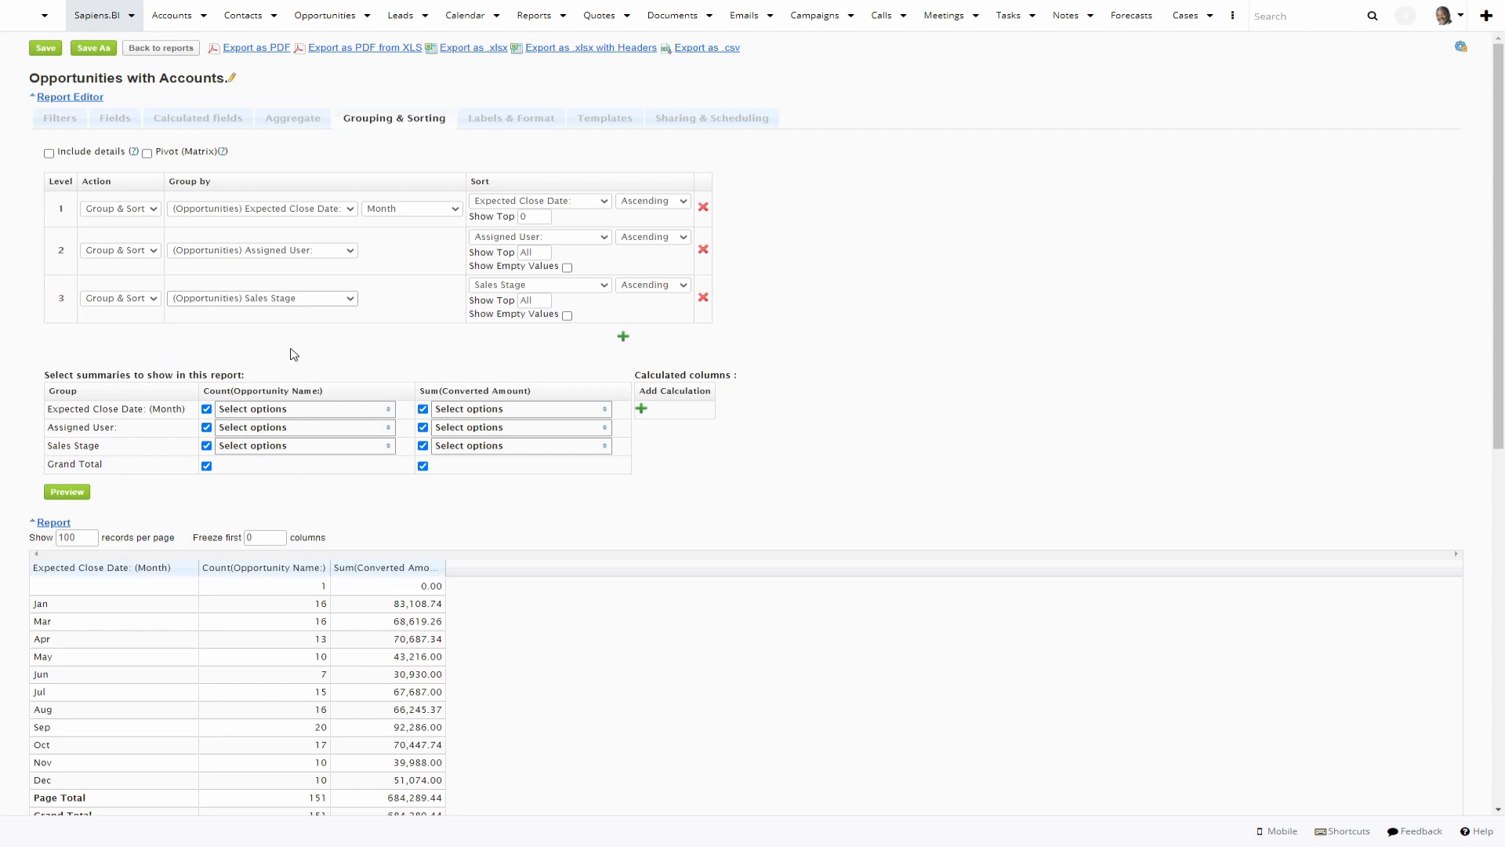
click(68, 497)
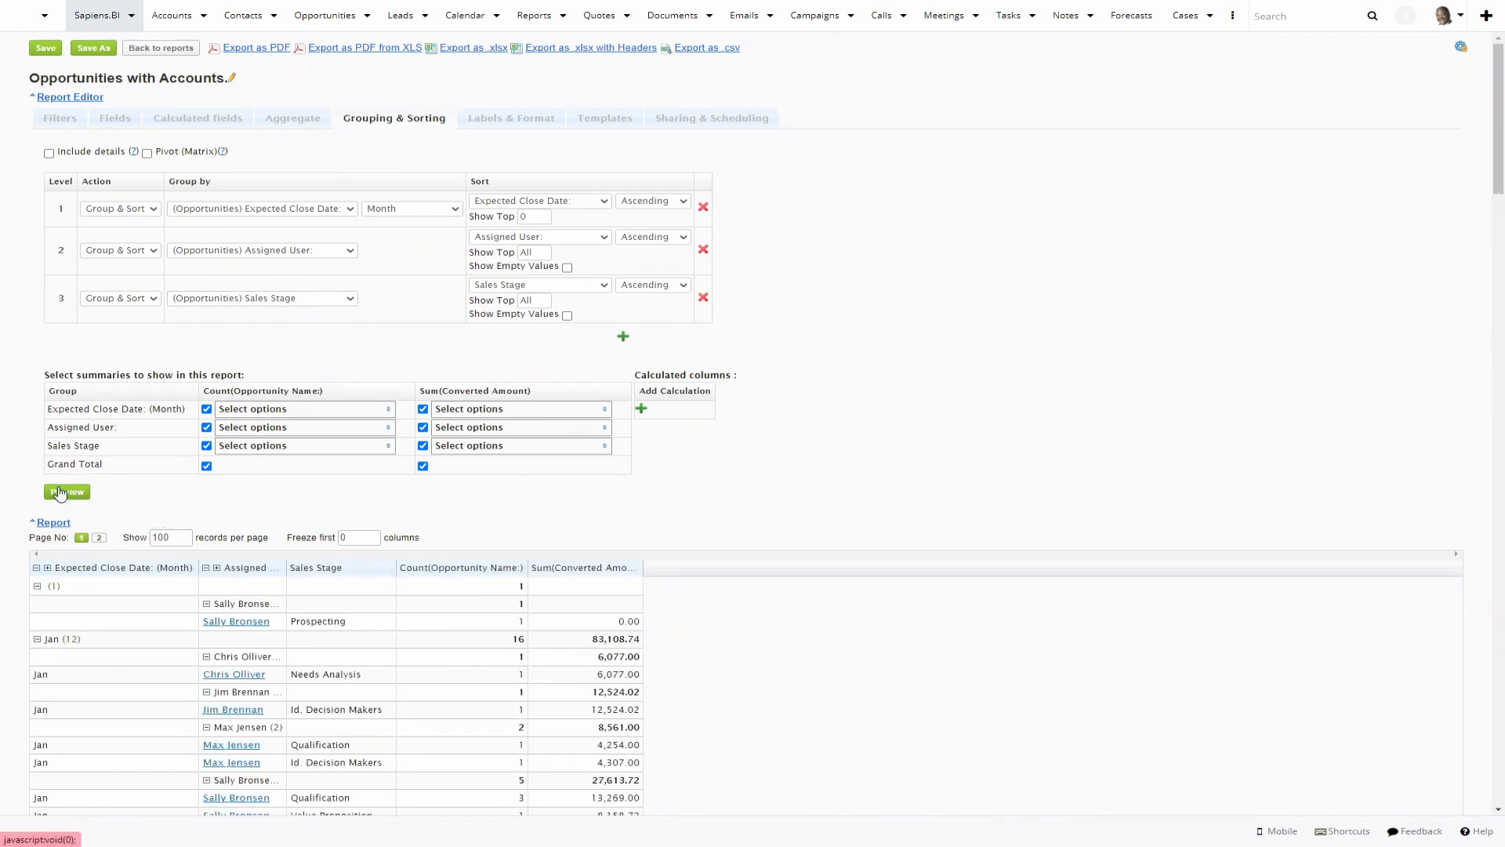
Turn the report into a Pivot (Matrix) and set the Expected Close Date group's position to Column.
click(146, 153)
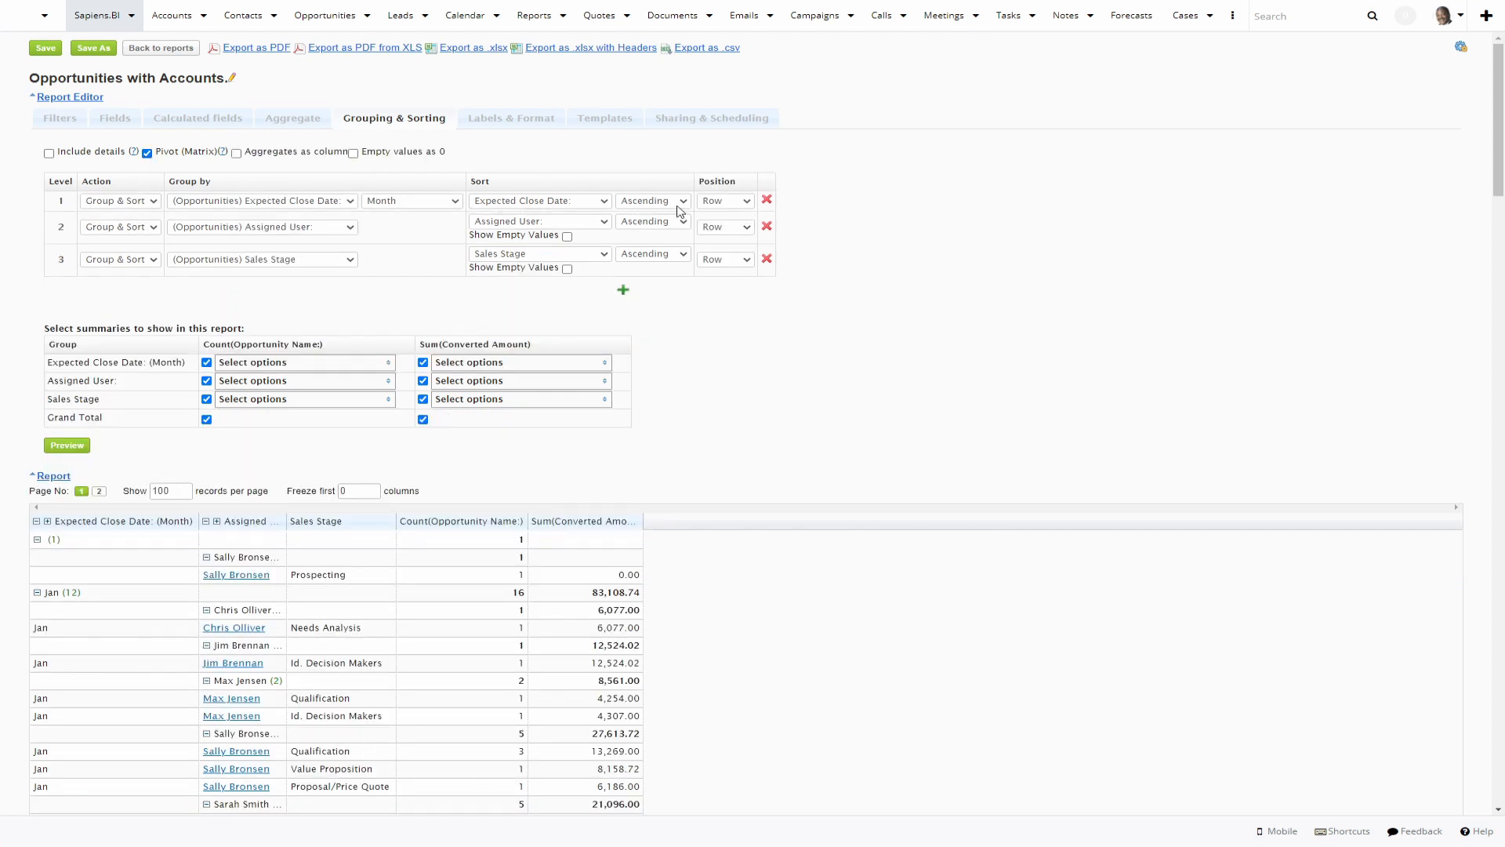
click(723, 201)
click(725, 226)
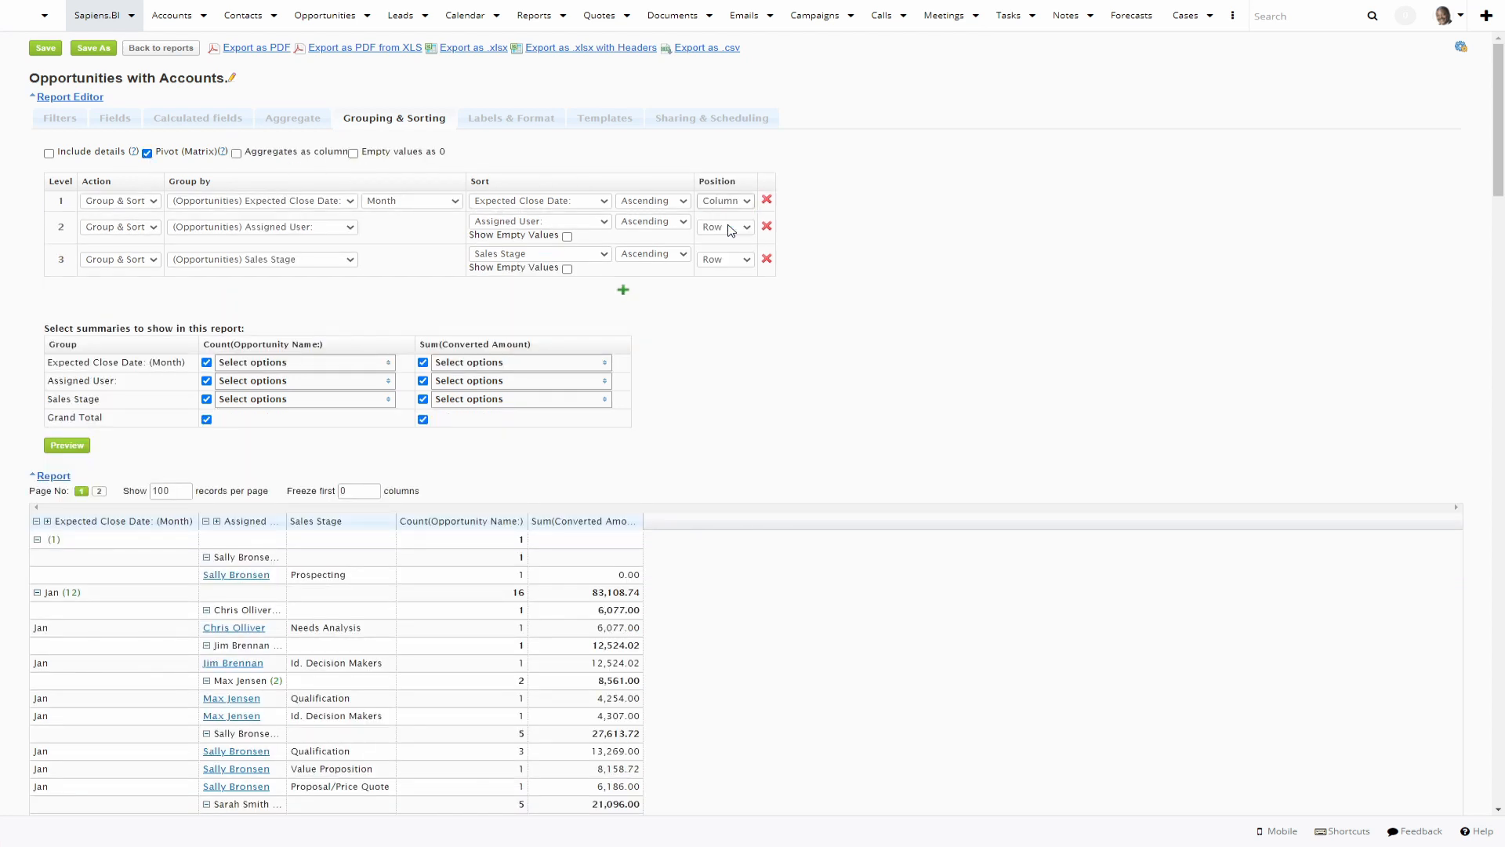
Preview the pivot report, switch on Aggregates as column, and preview the rearranged report.
click(63, 448)
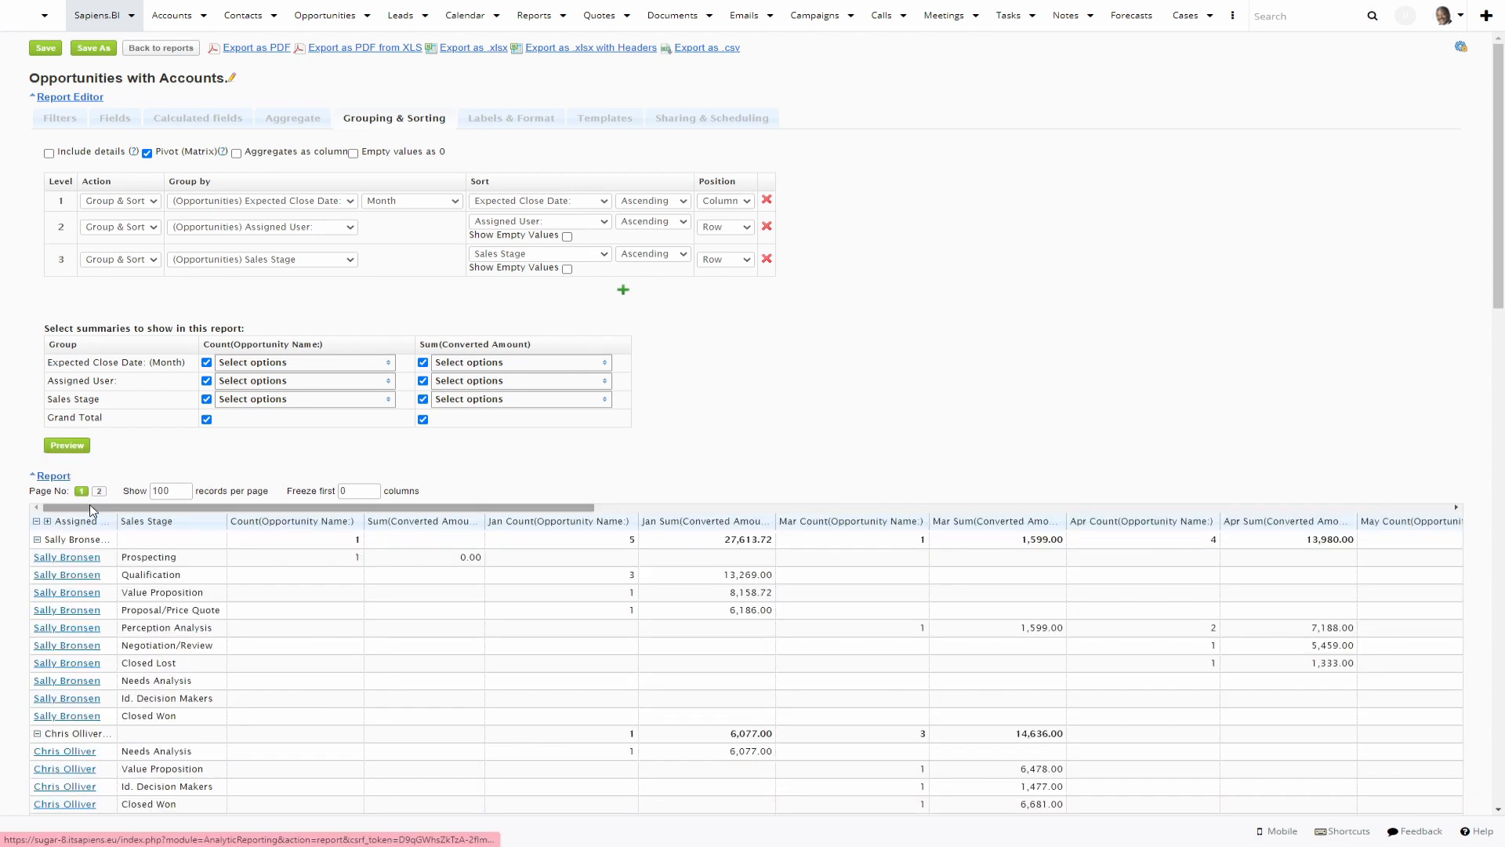
drag(94, 508, 808, 519)
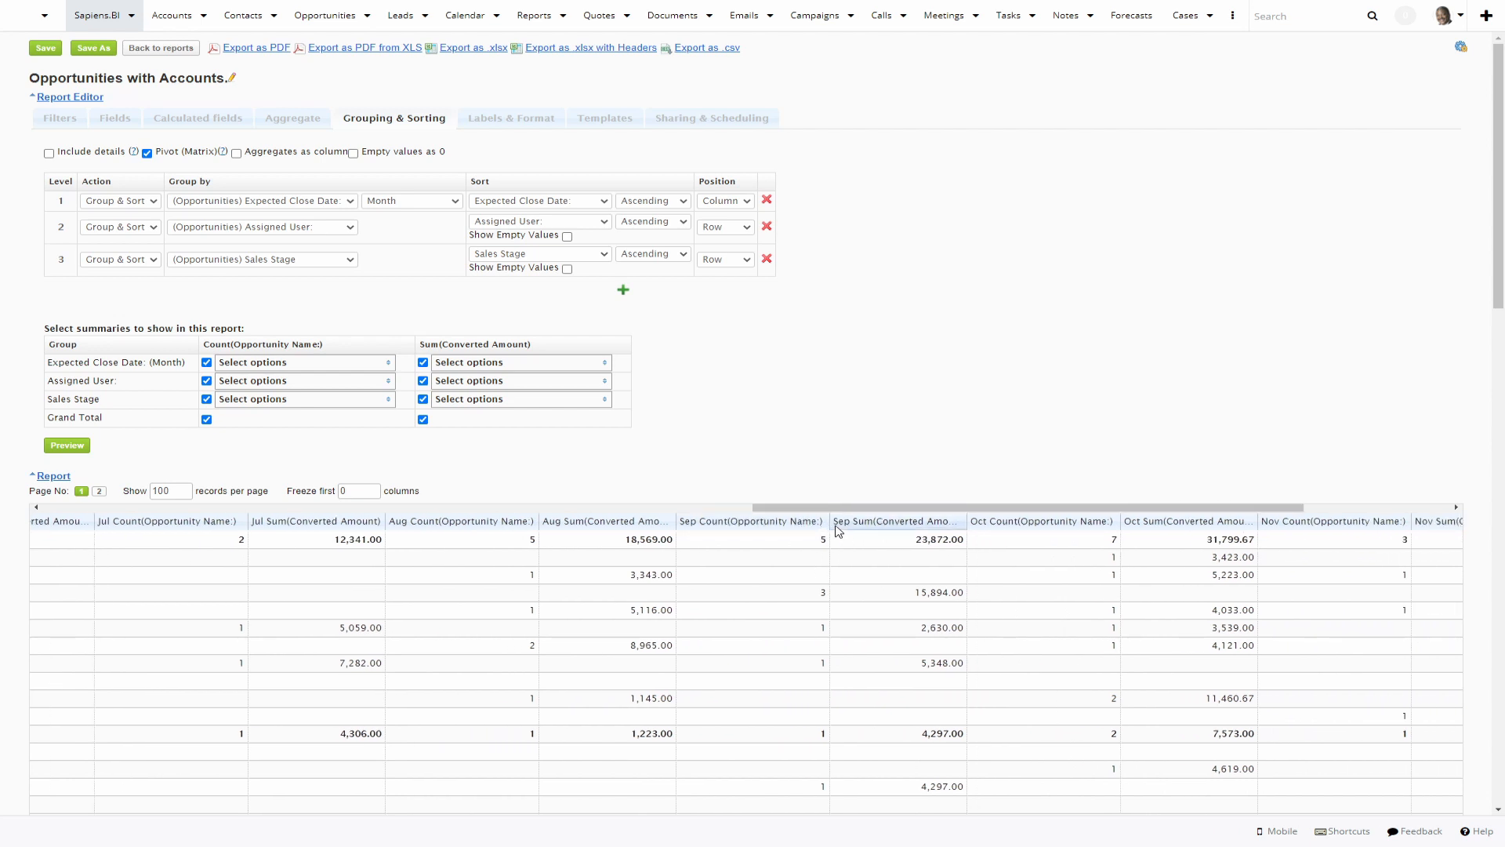
click(236, 154)
click(77, 443)
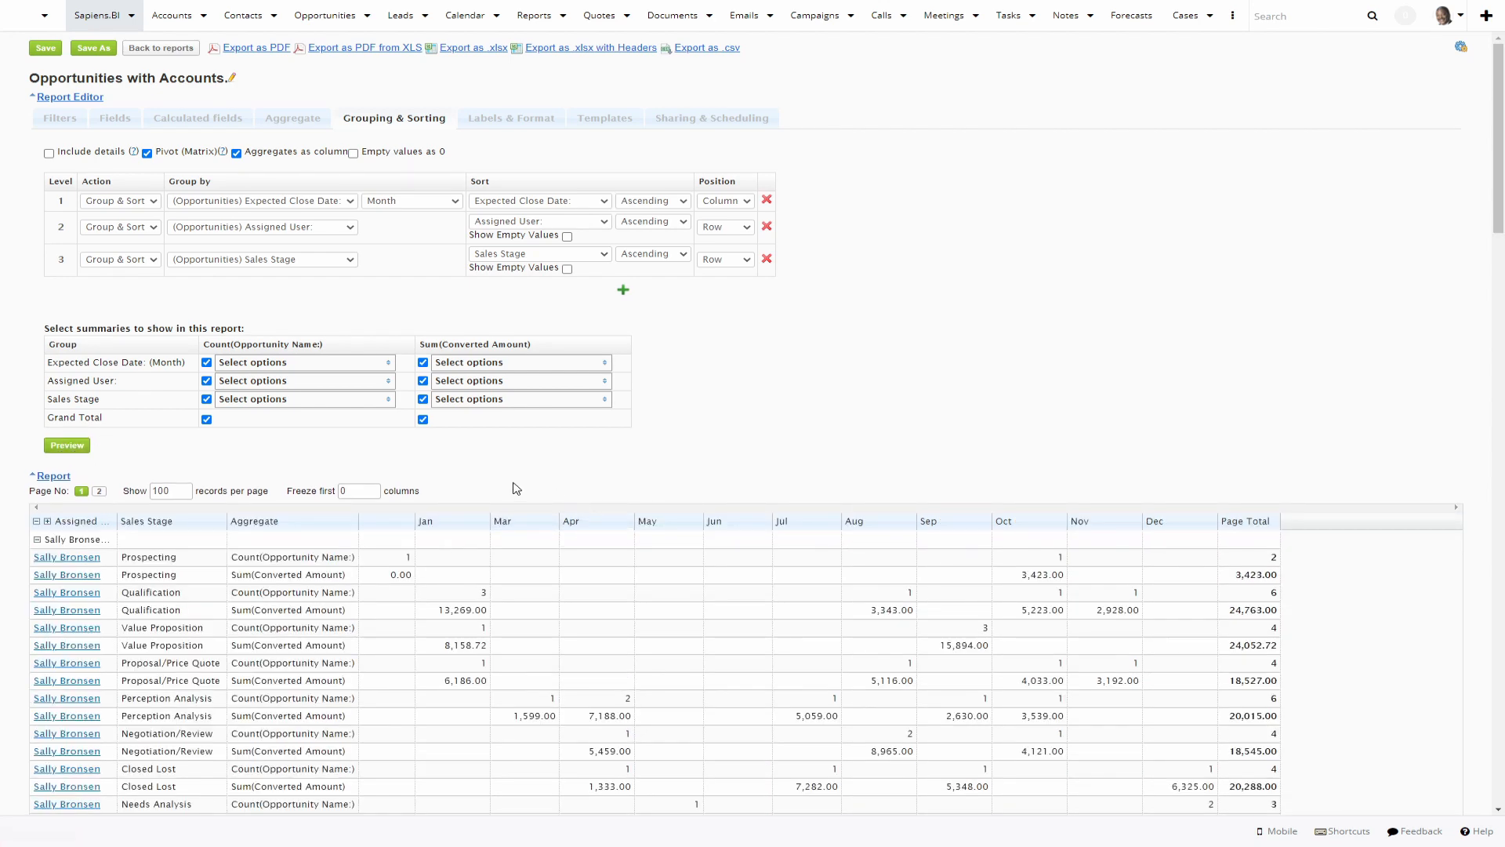
scroll(501, 486, down, 5)
scroll(494, 487, up, 5)
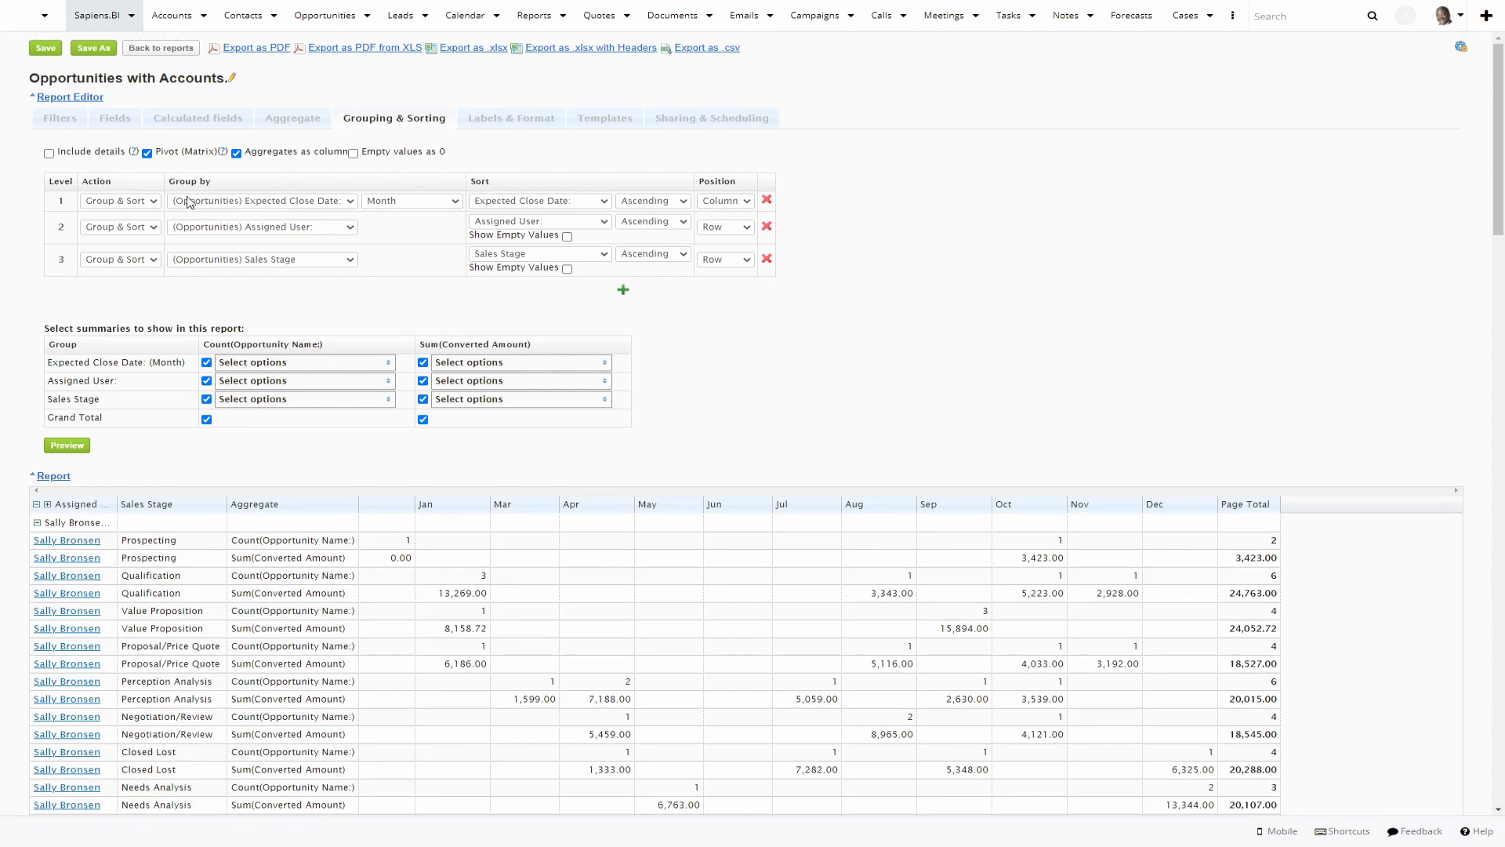
Add a report filter on Opportunities Deleted and set its condition to Unchecked.
click(72, 122)
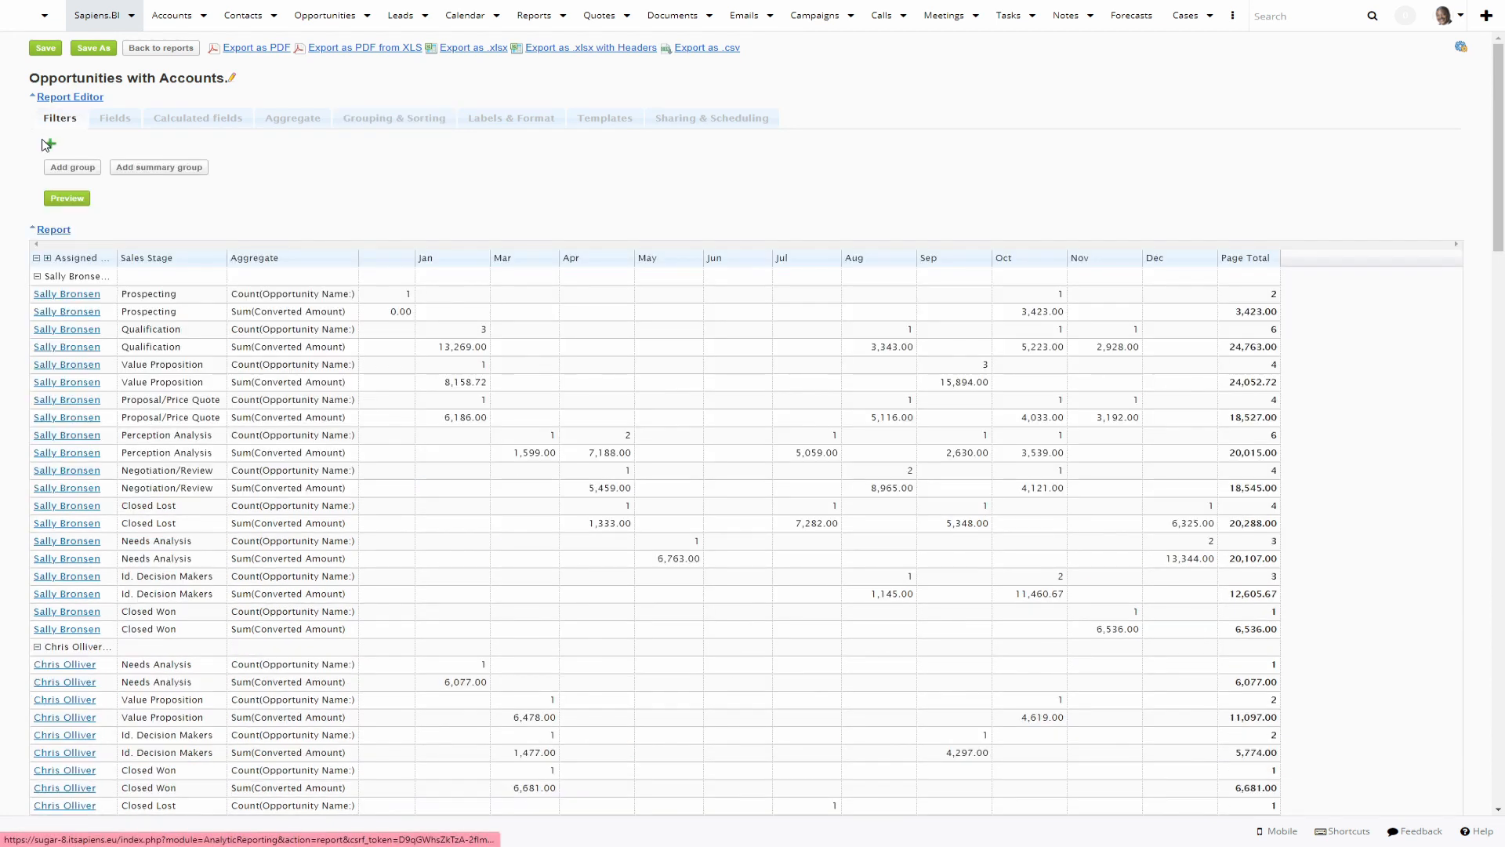
click(49, 146)
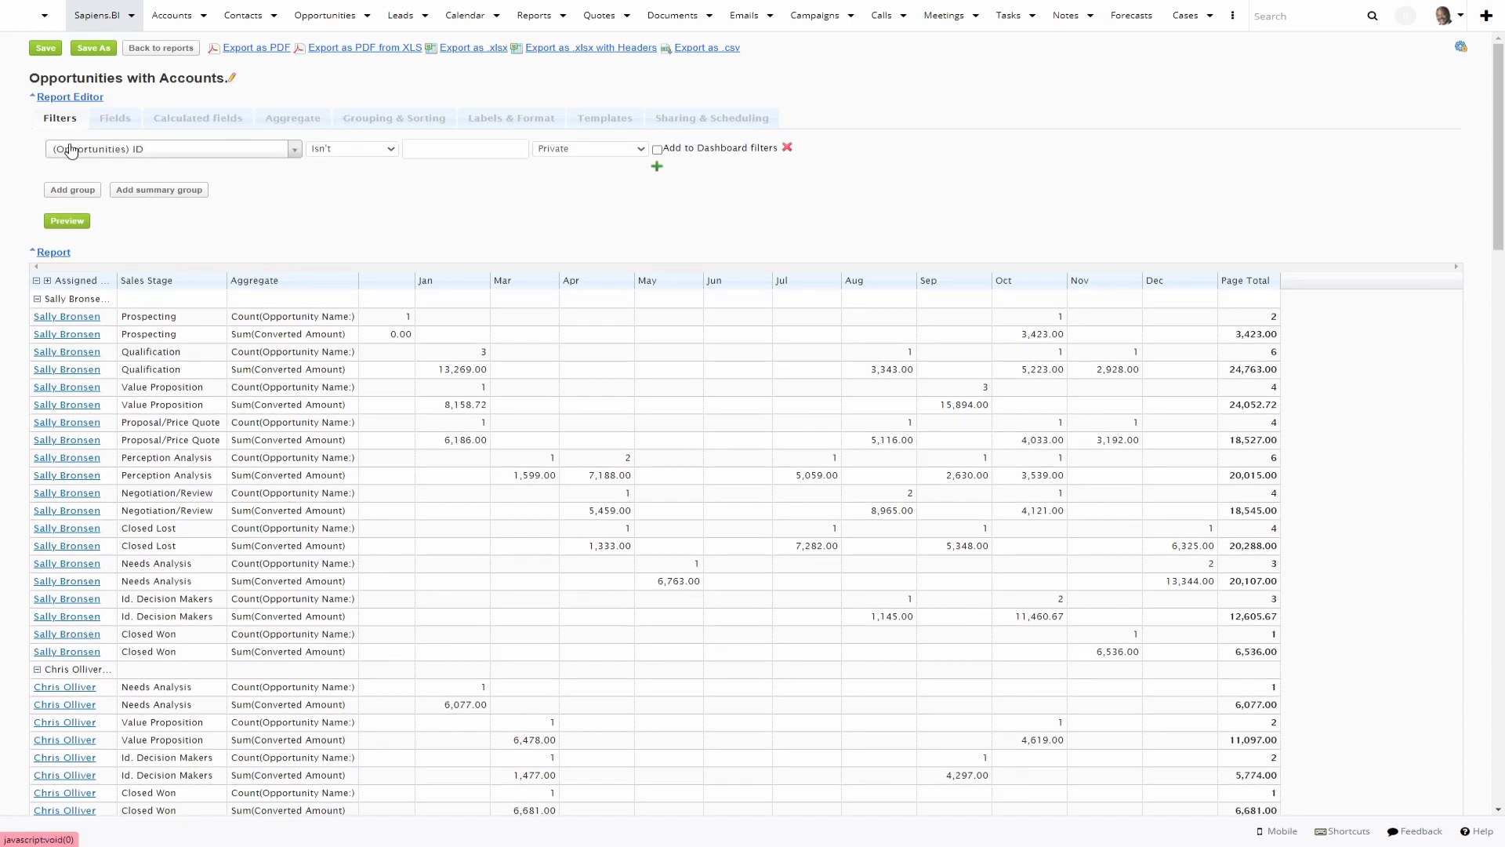
click(86, 149)
text(dele)
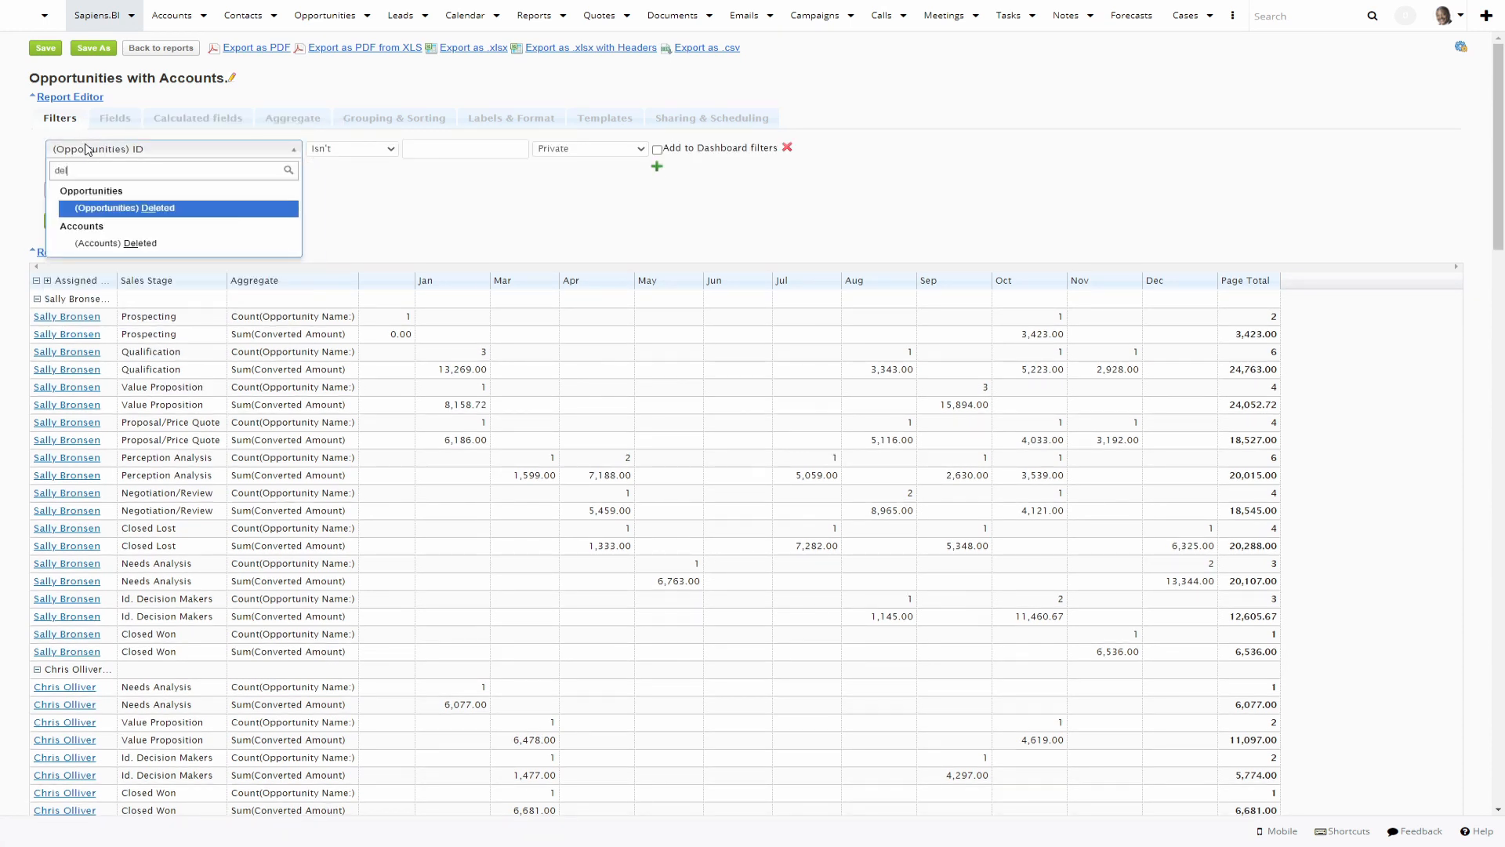
click(167, 210)
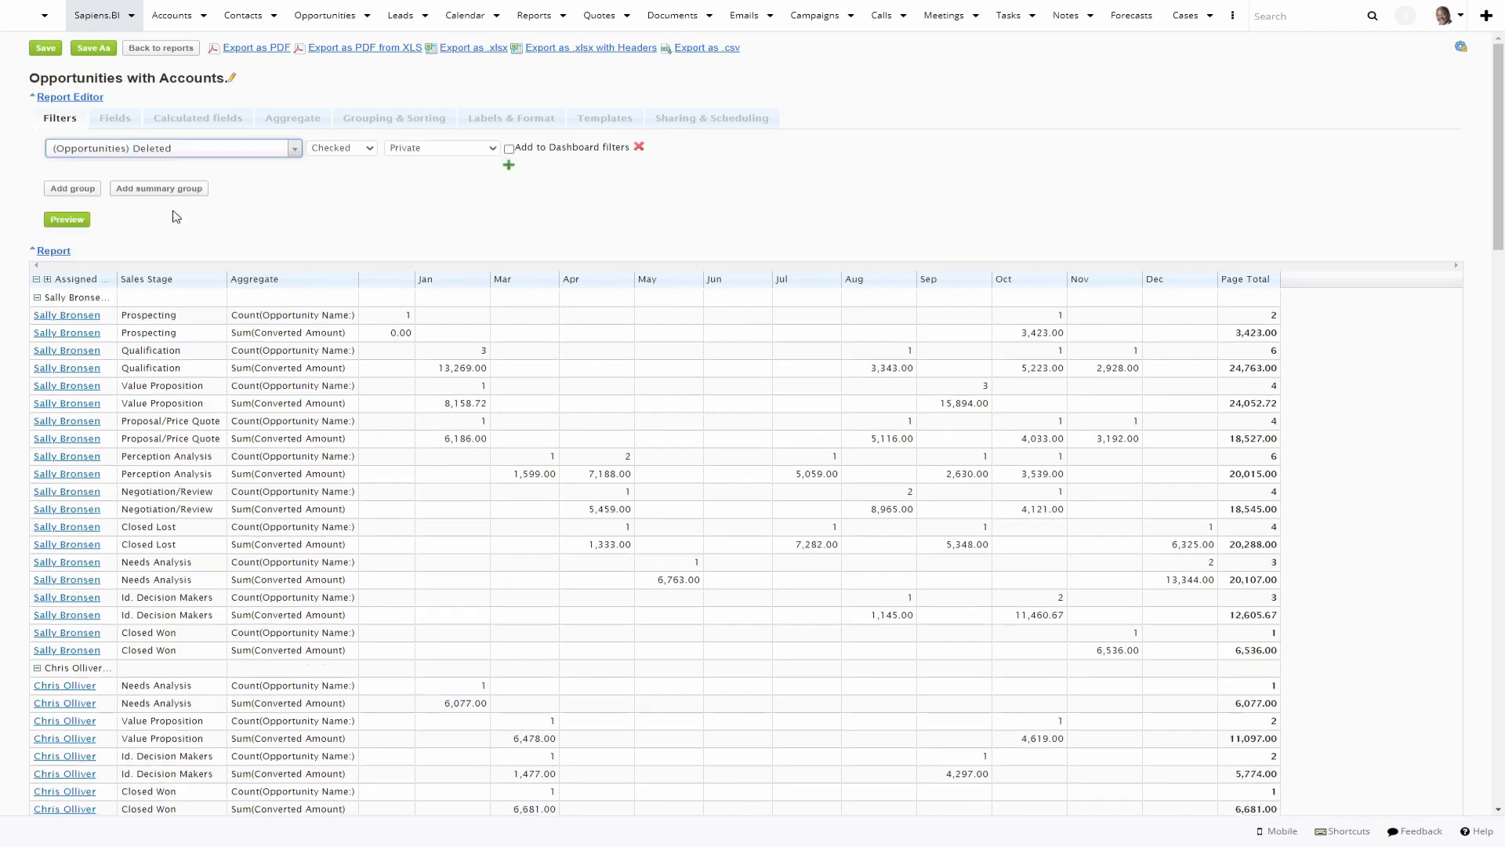
click(334, 151)
click(335, 173)
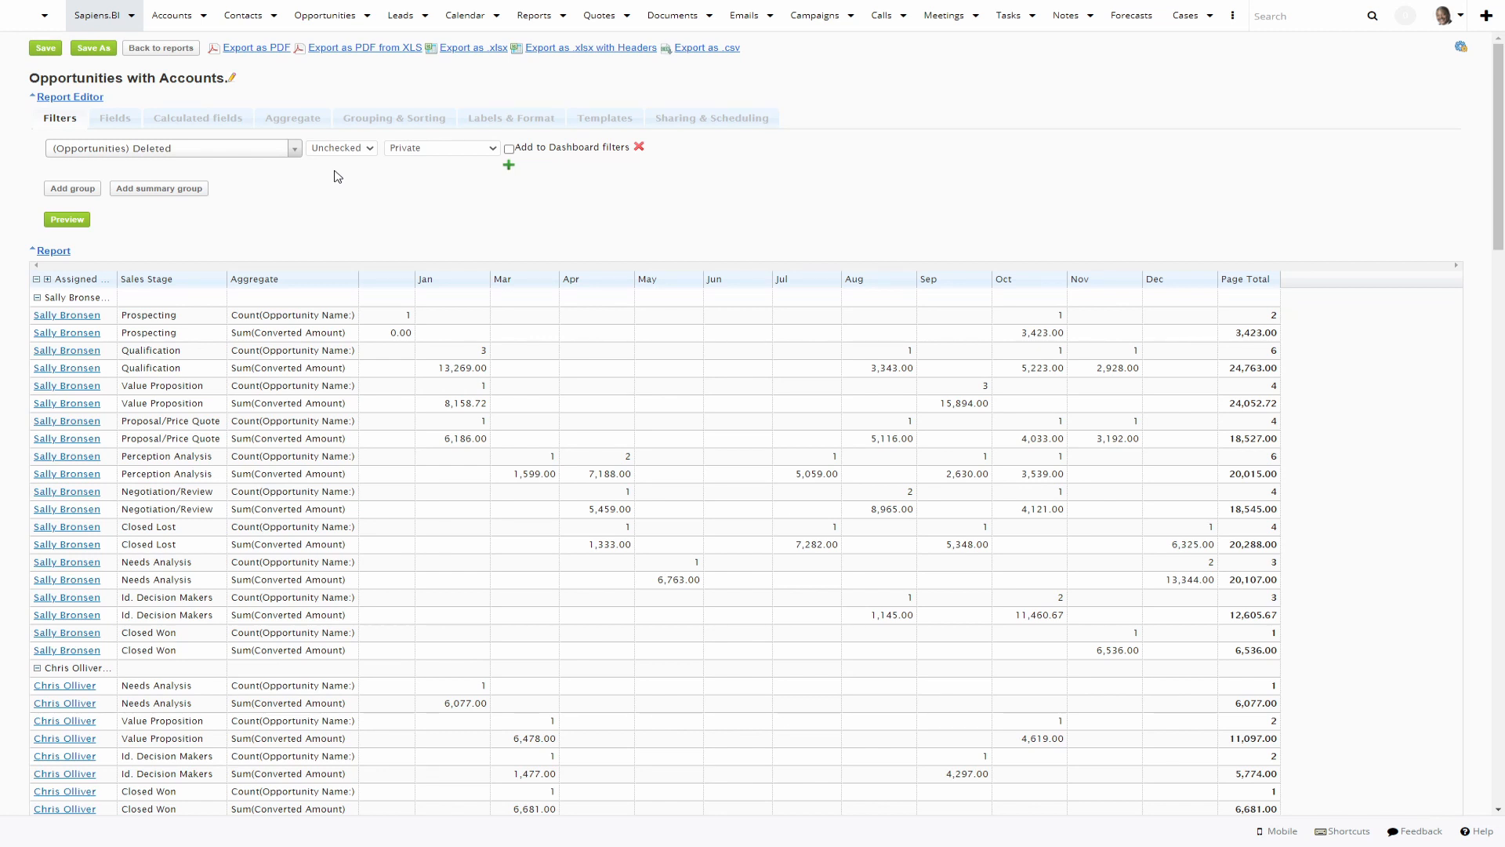
Add a second filter joined with "and" on Opportunities Assigned User and set its condition to Current user.
click(509, 164)
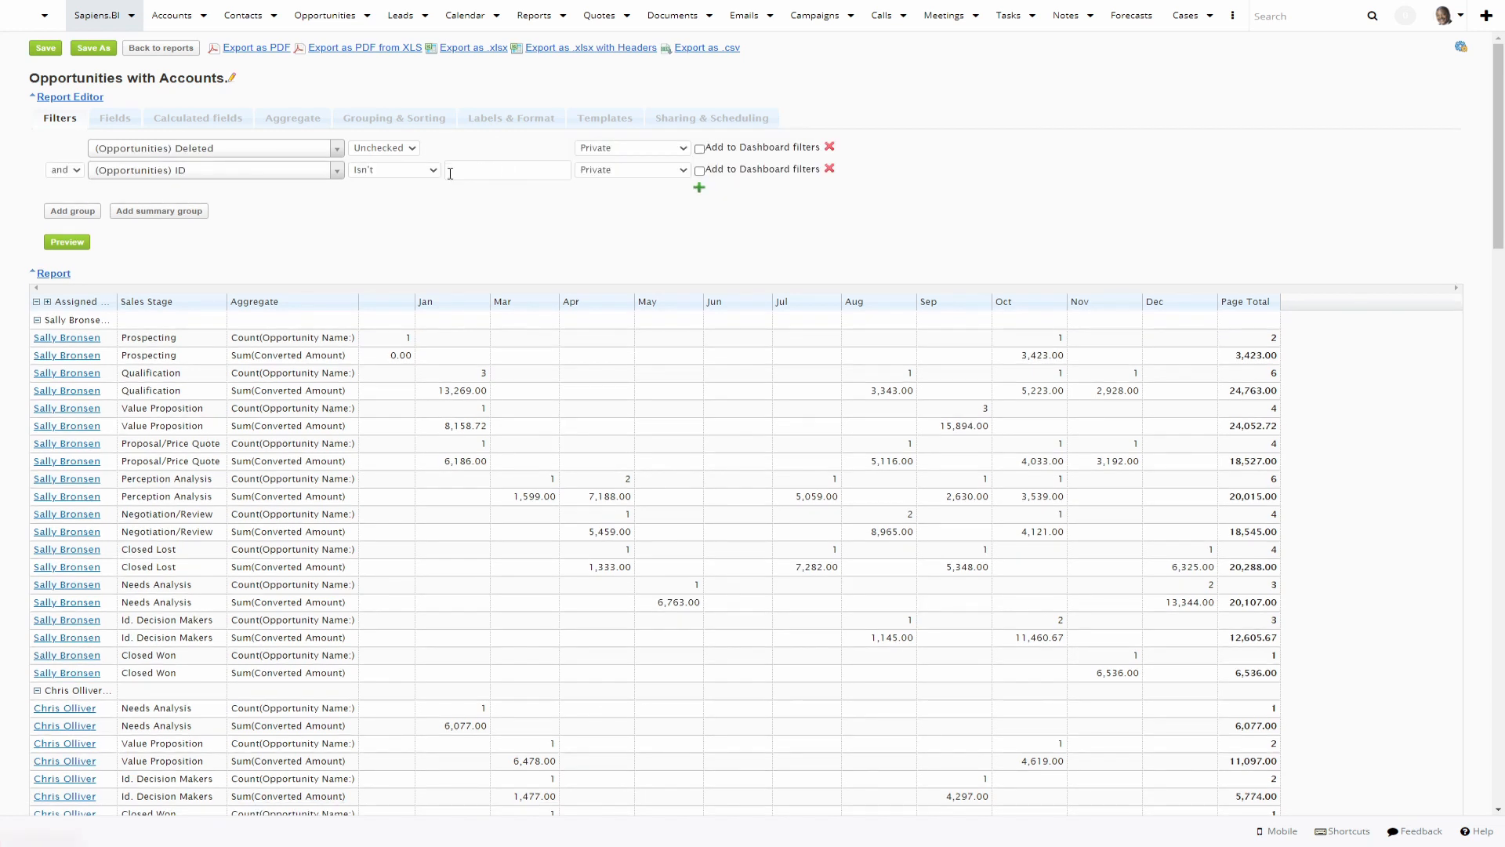
click(307, 174)
text(ass)
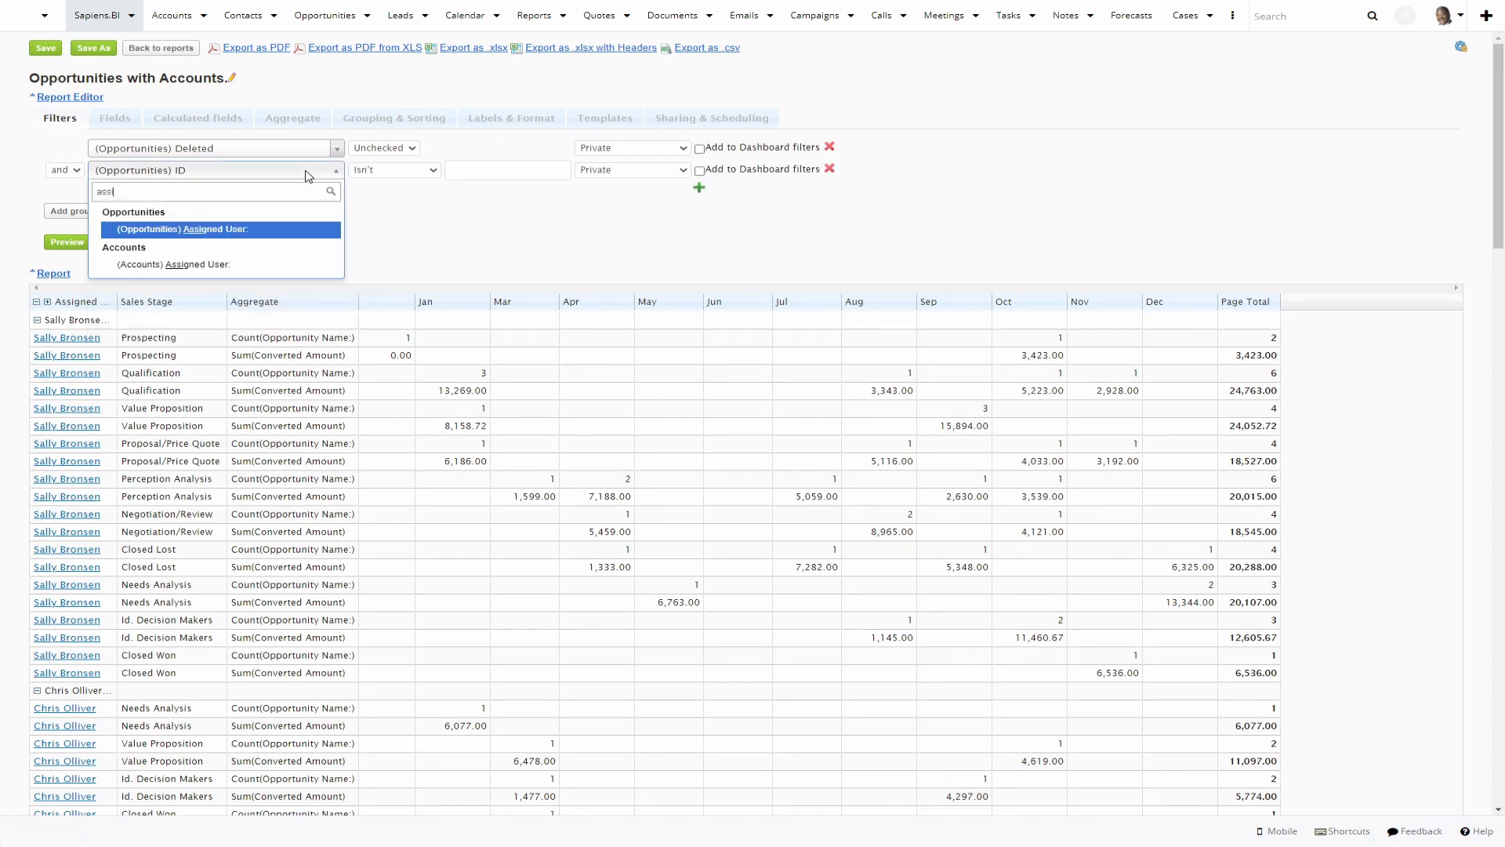
click(281, 229)
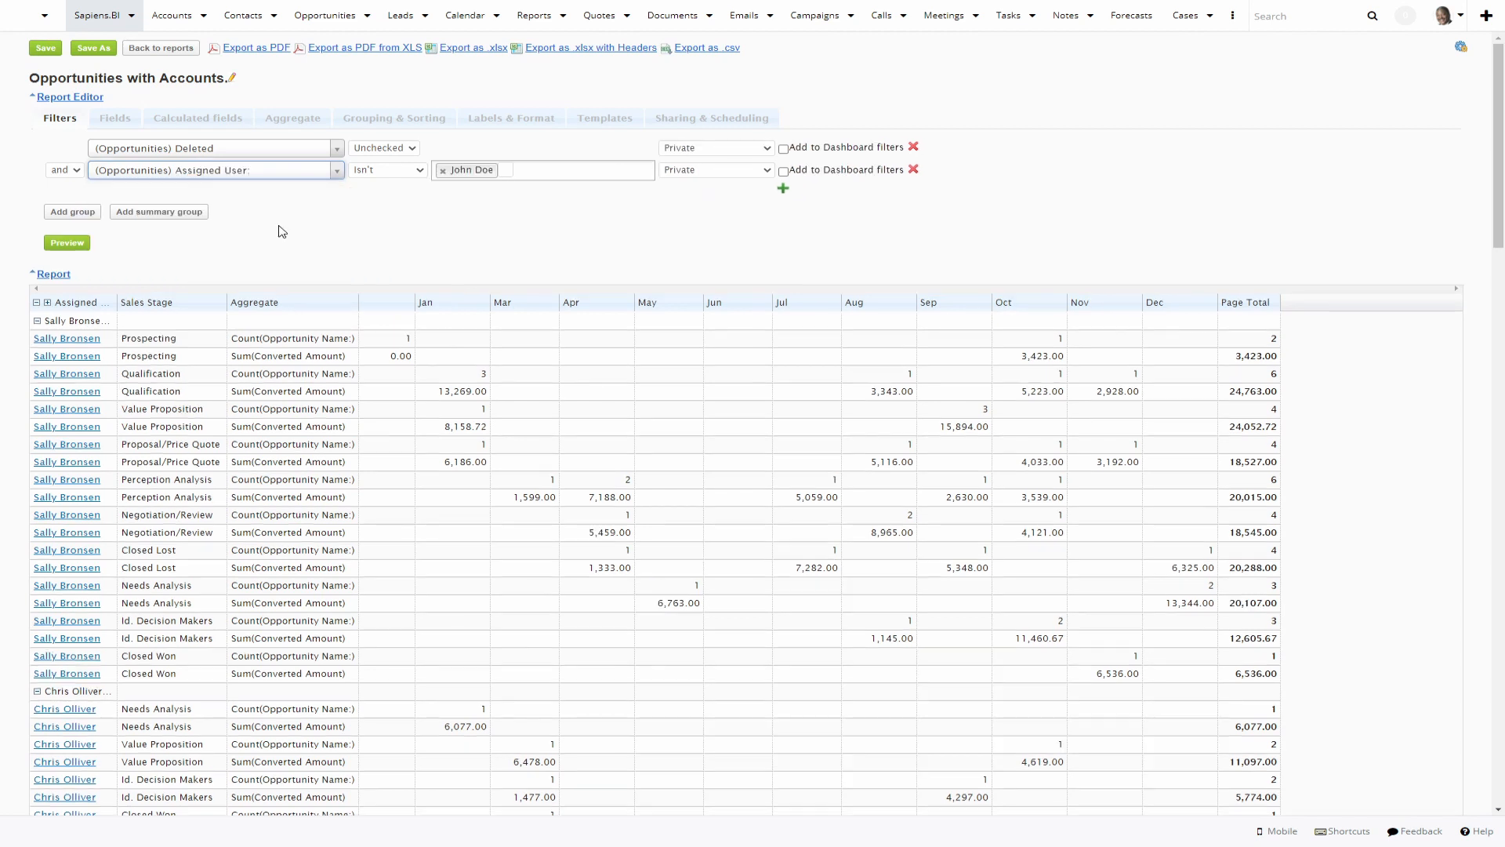
click(380, 178)
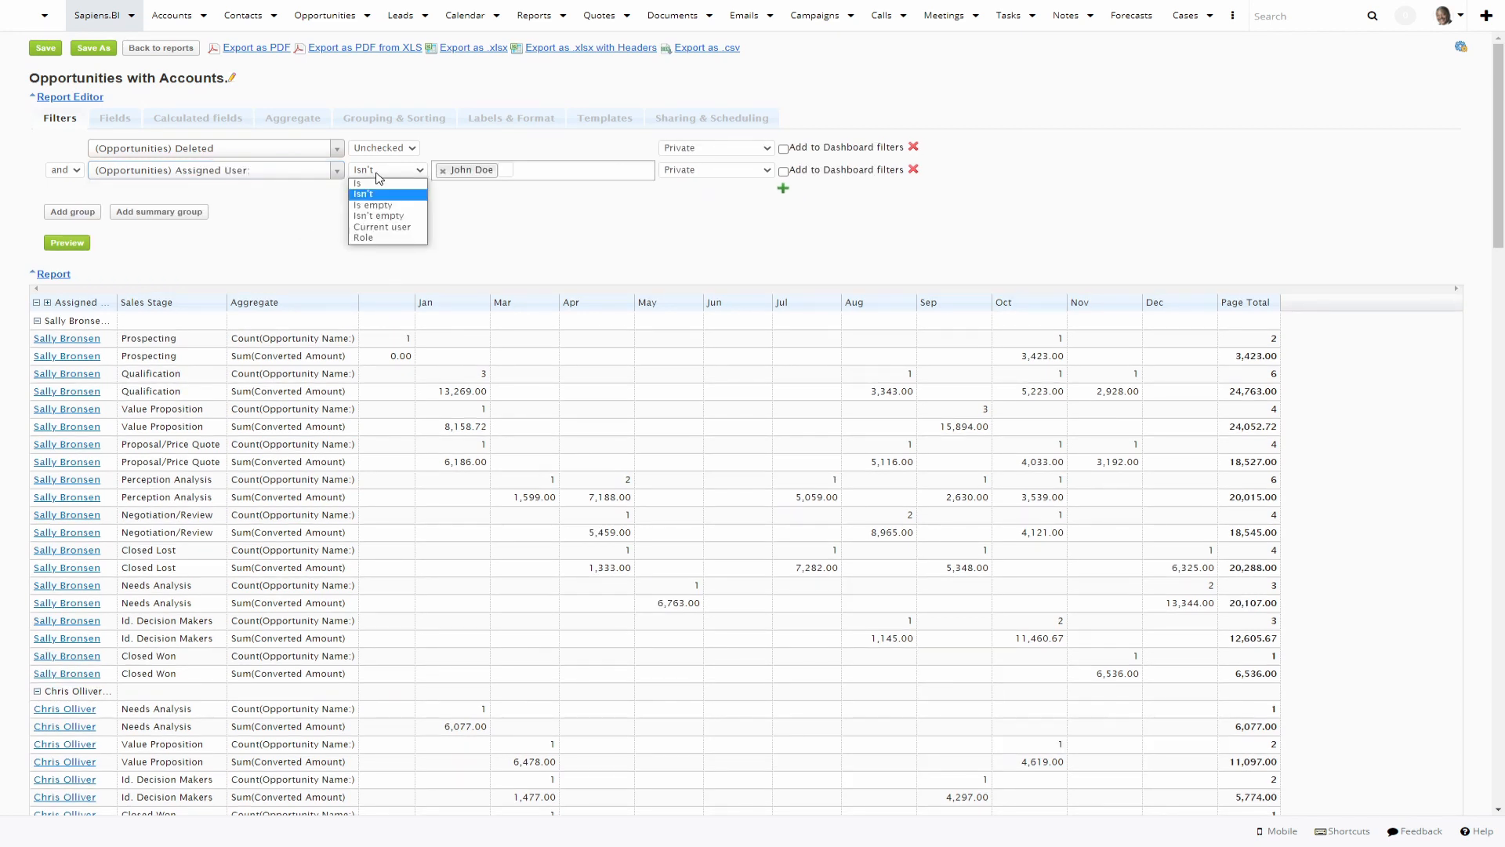
click(384, 226)
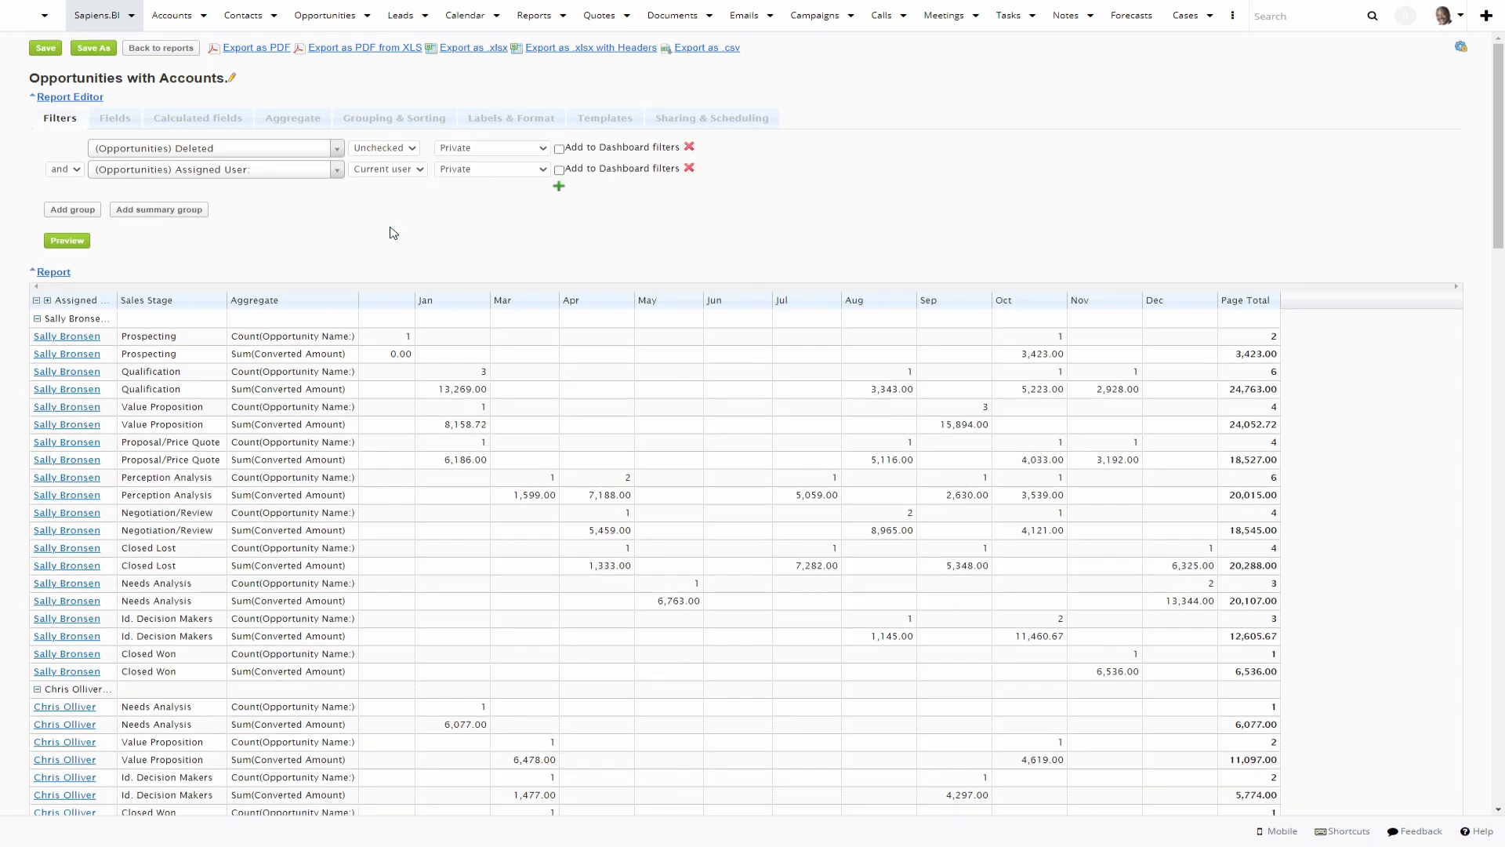
Review the access options of the Deleted filter and the report's label and number format settings.
click(536, 152)
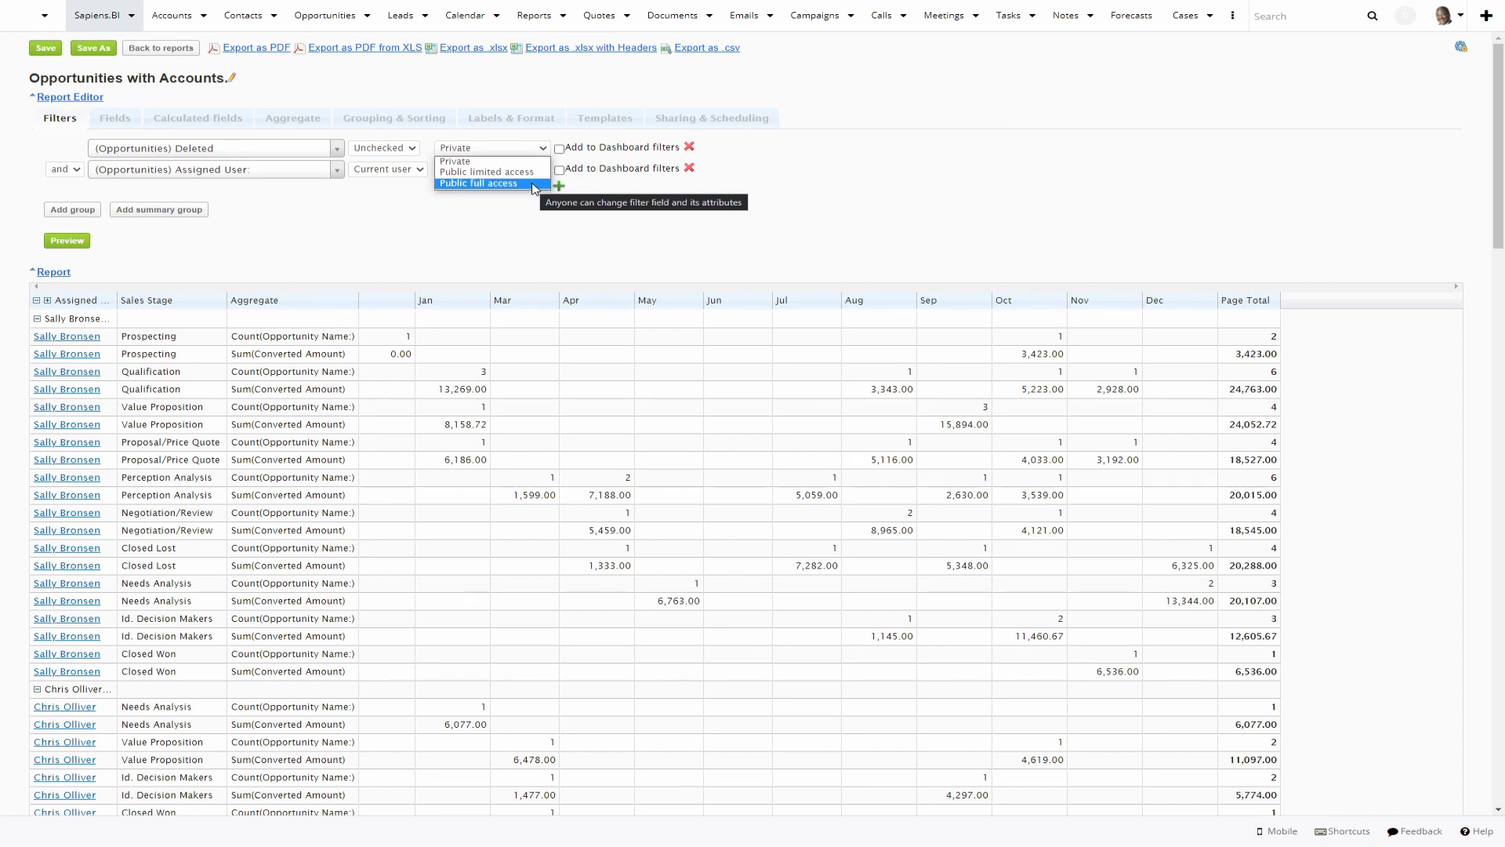
click(427, 214)
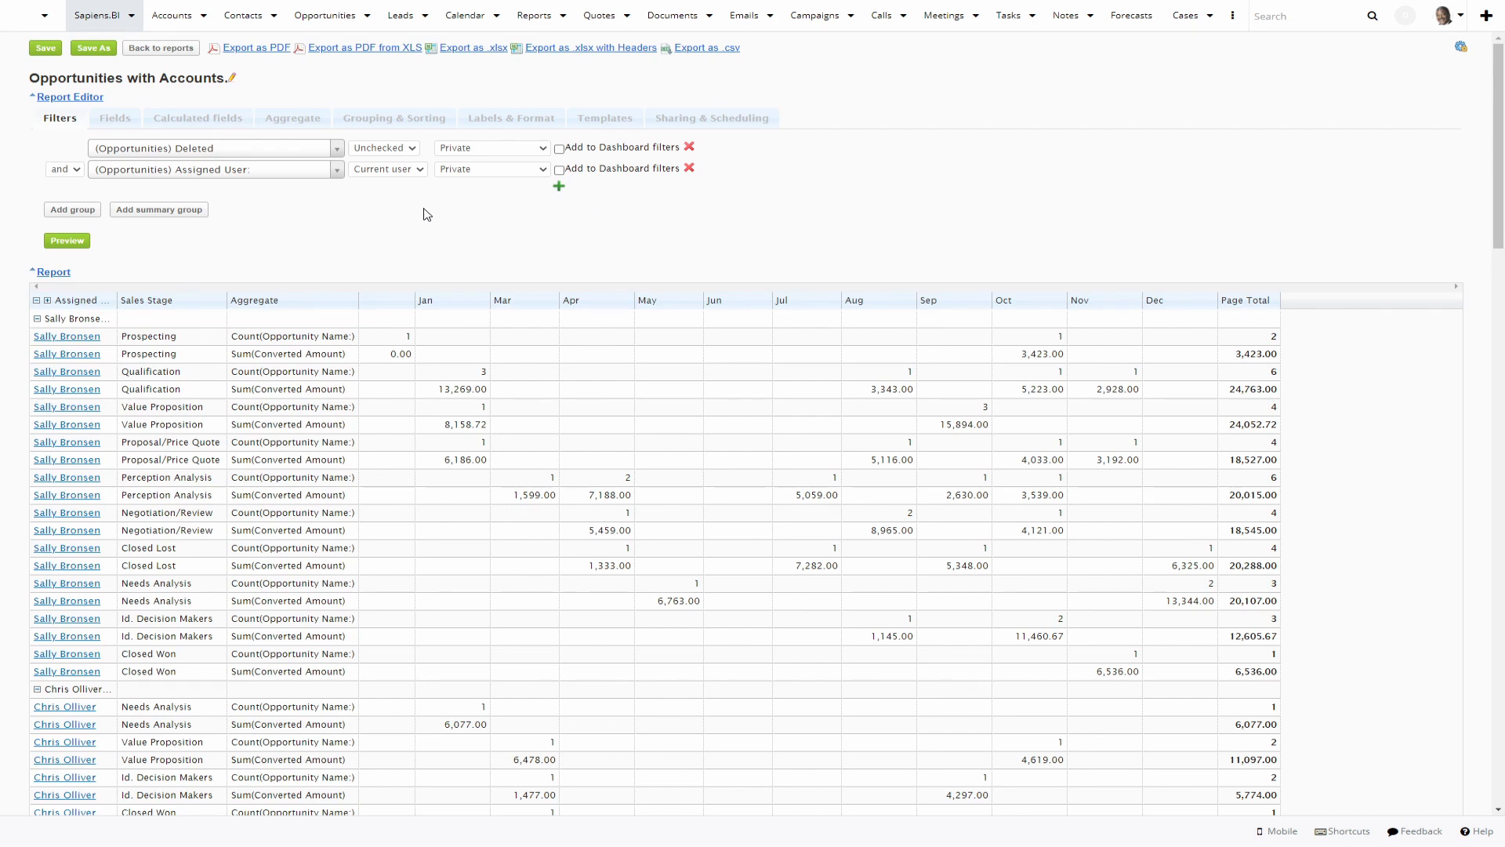
click(473, 119)
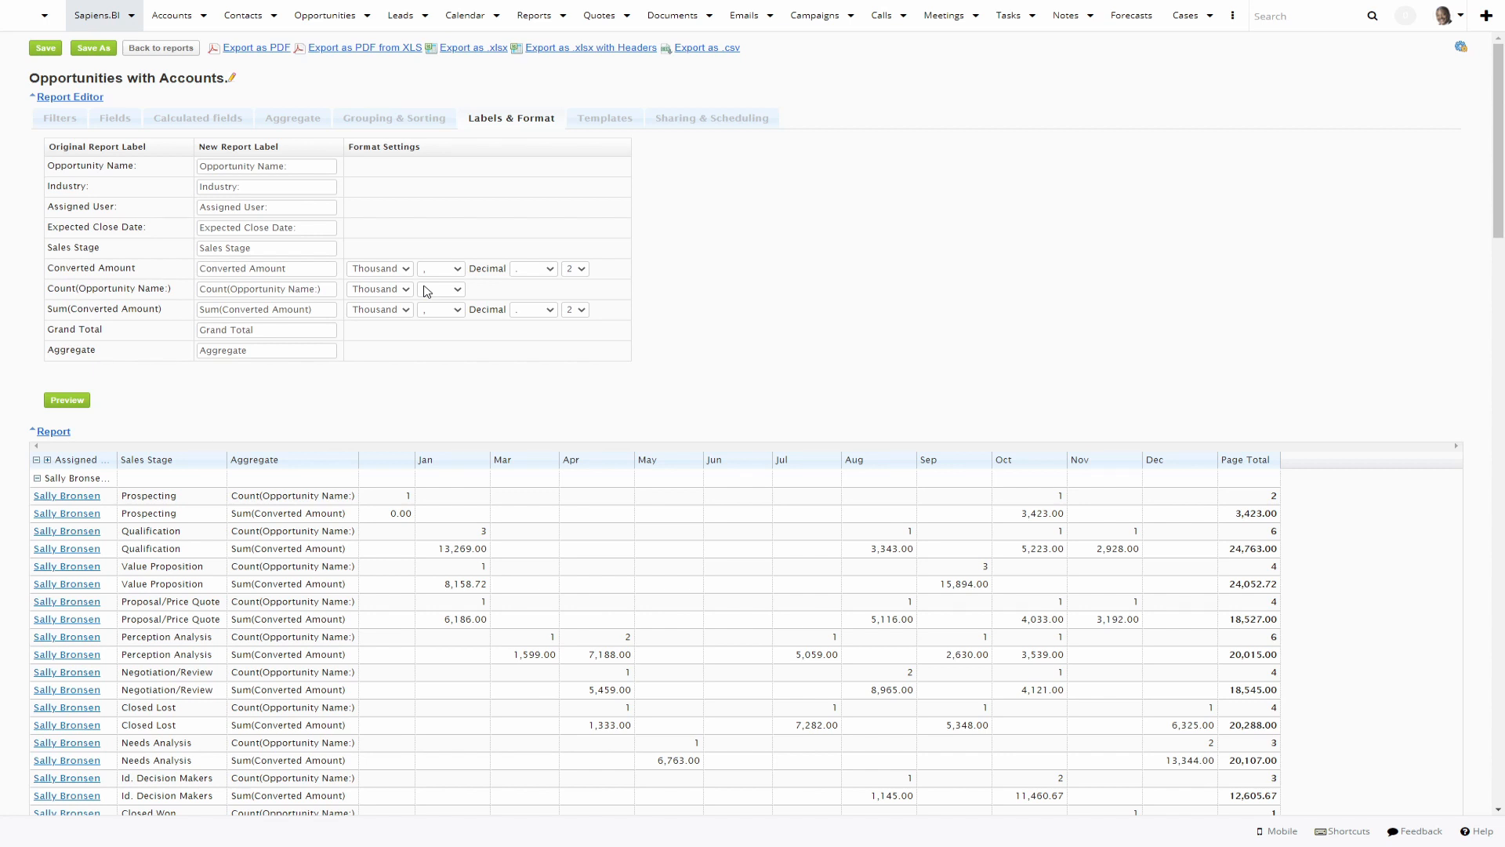
Share the report with the fourth listed user and the Data Privacy Manager role, giving the user Can Edit permission.
click(690, 115)
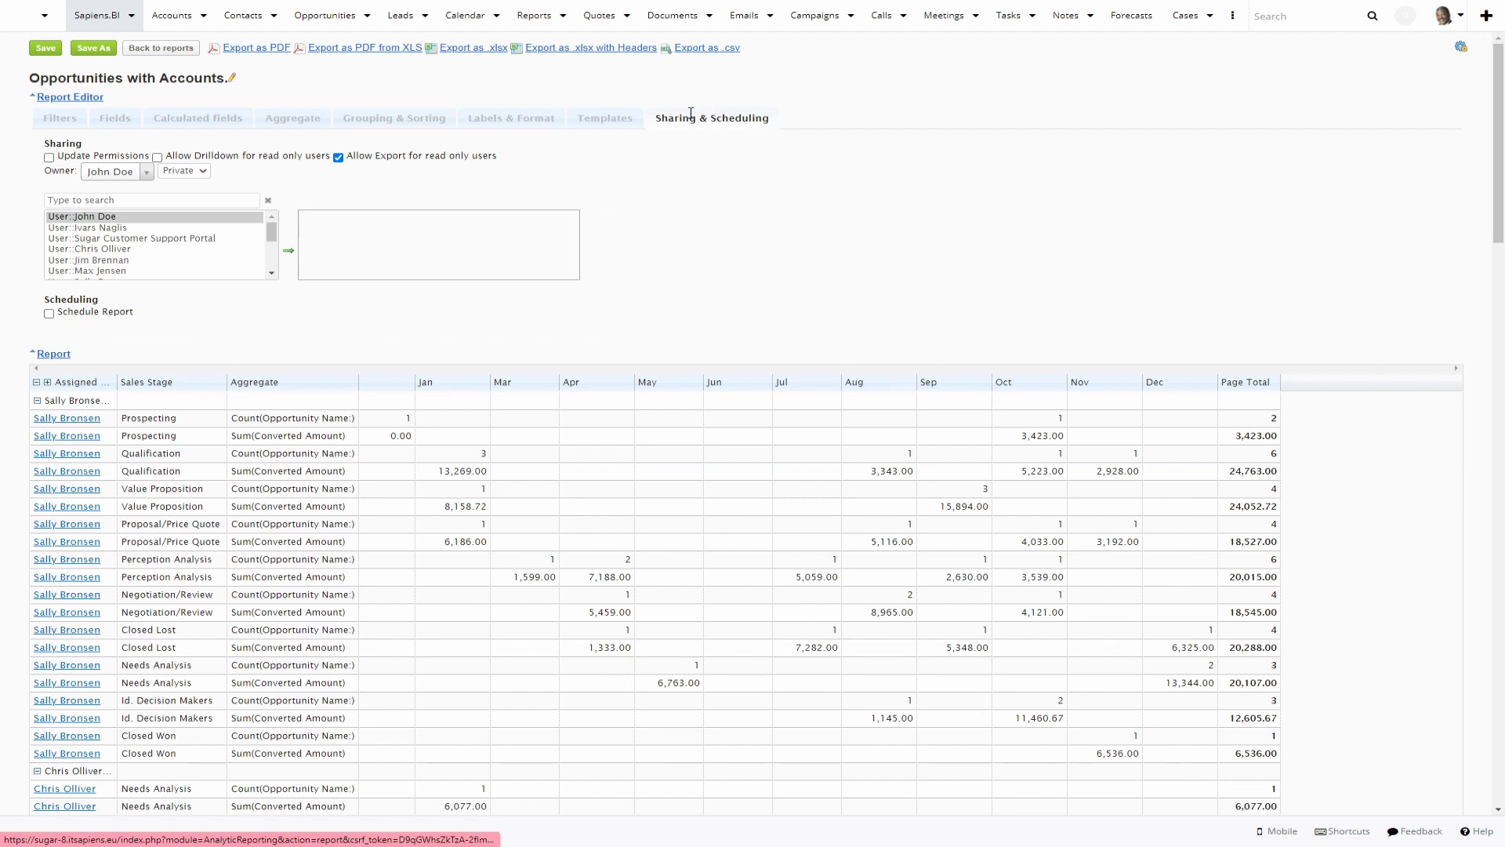
click(115, 250)
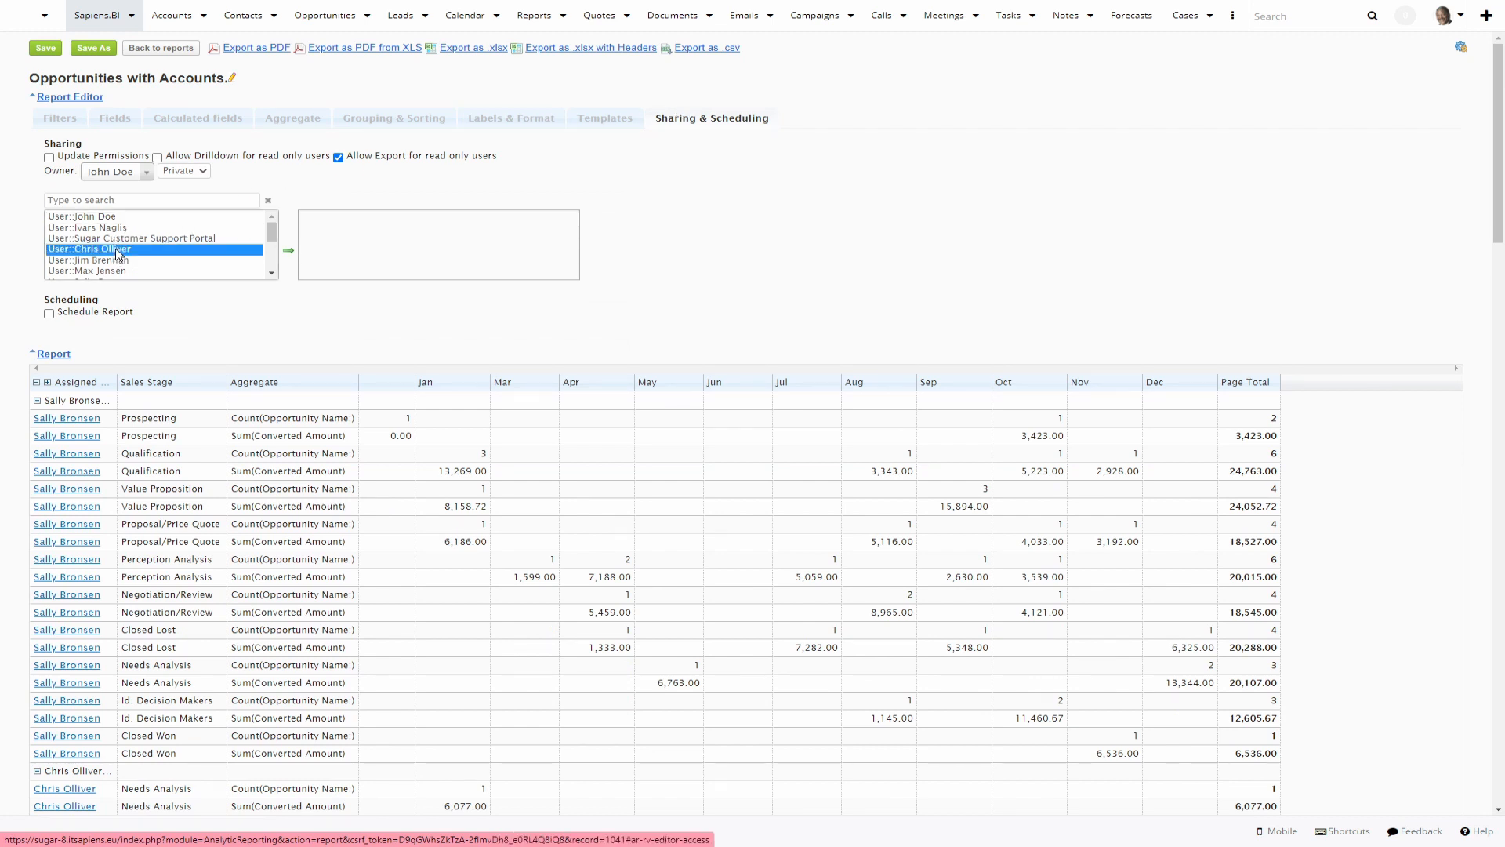
click(288, 251)
drag(271, 233, 268, 271)
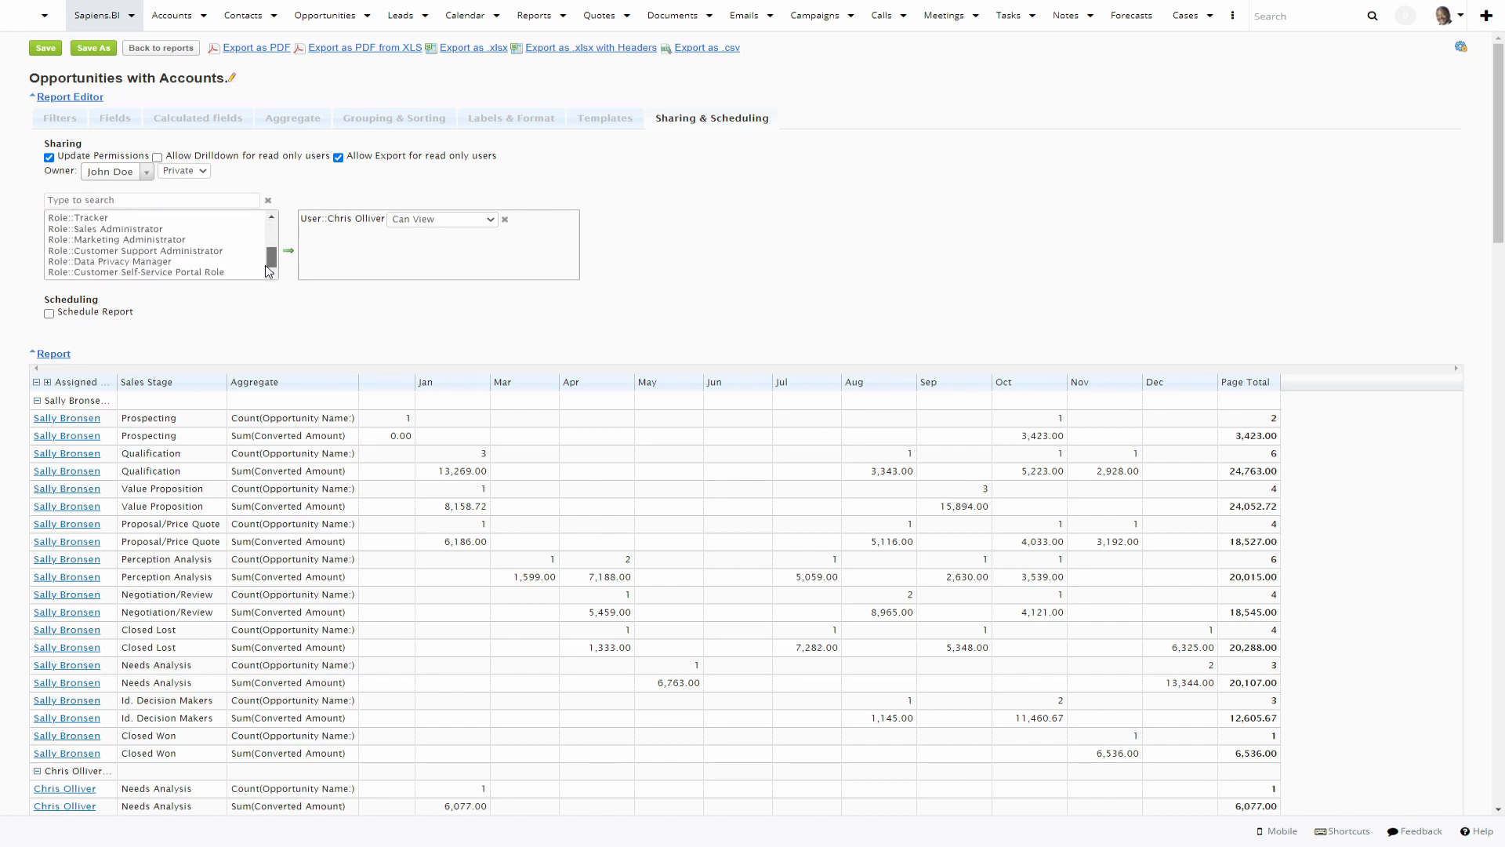
click(162, 263)
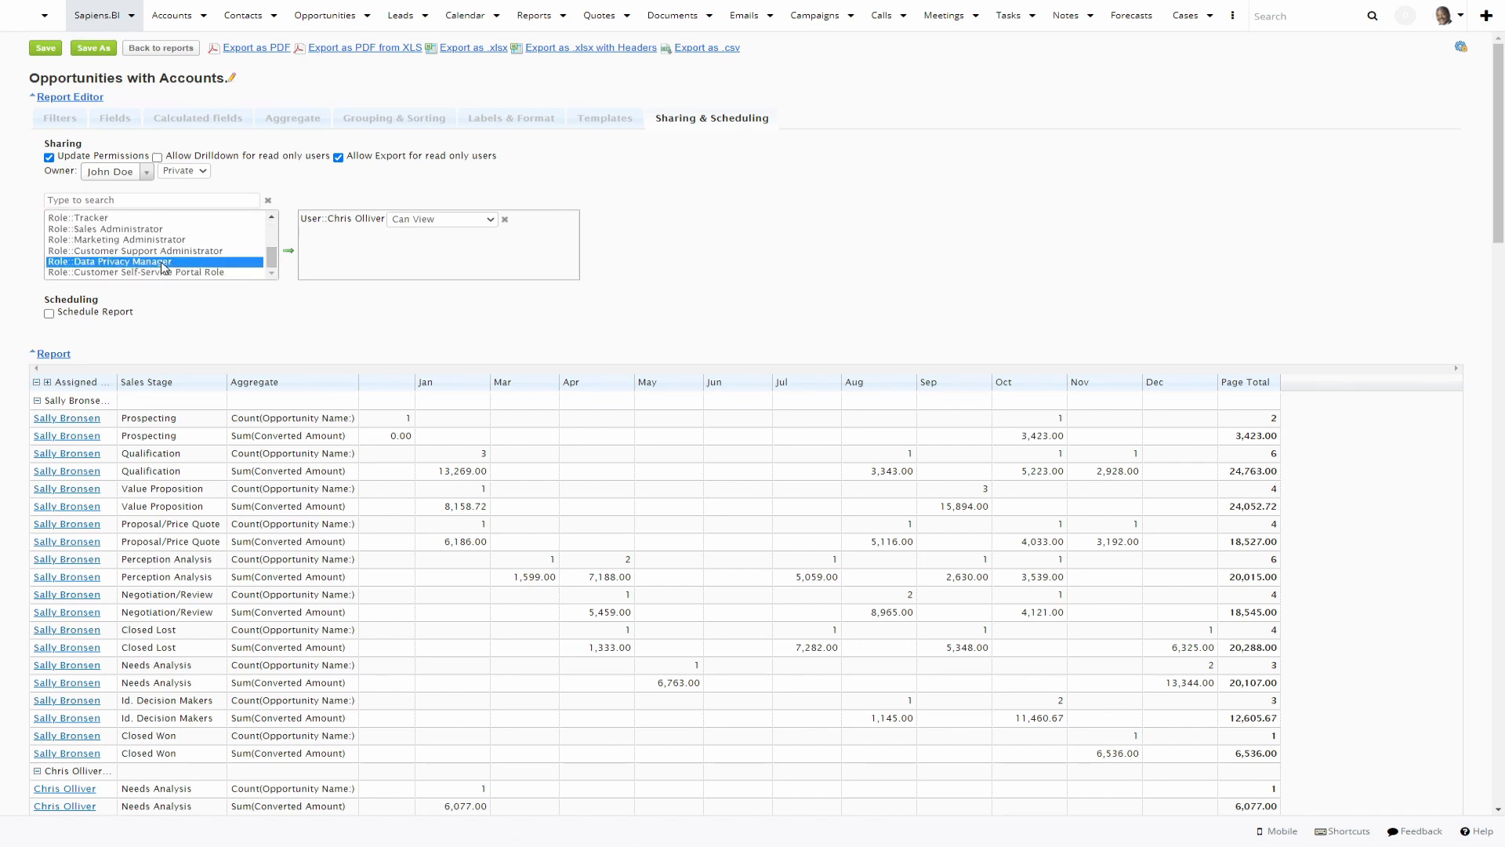
click(289, 250)
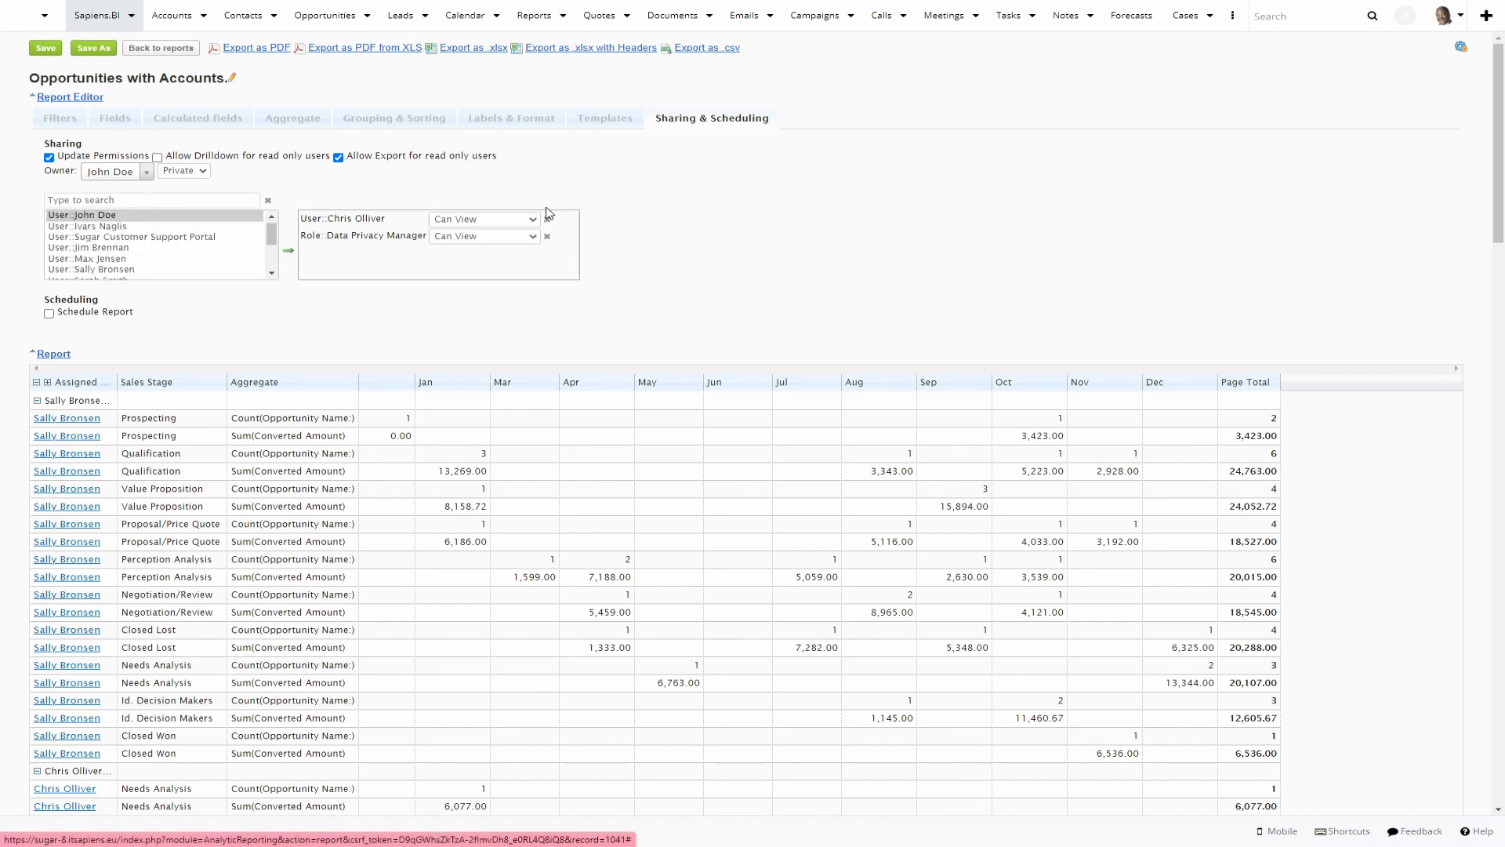
click(521, 224)
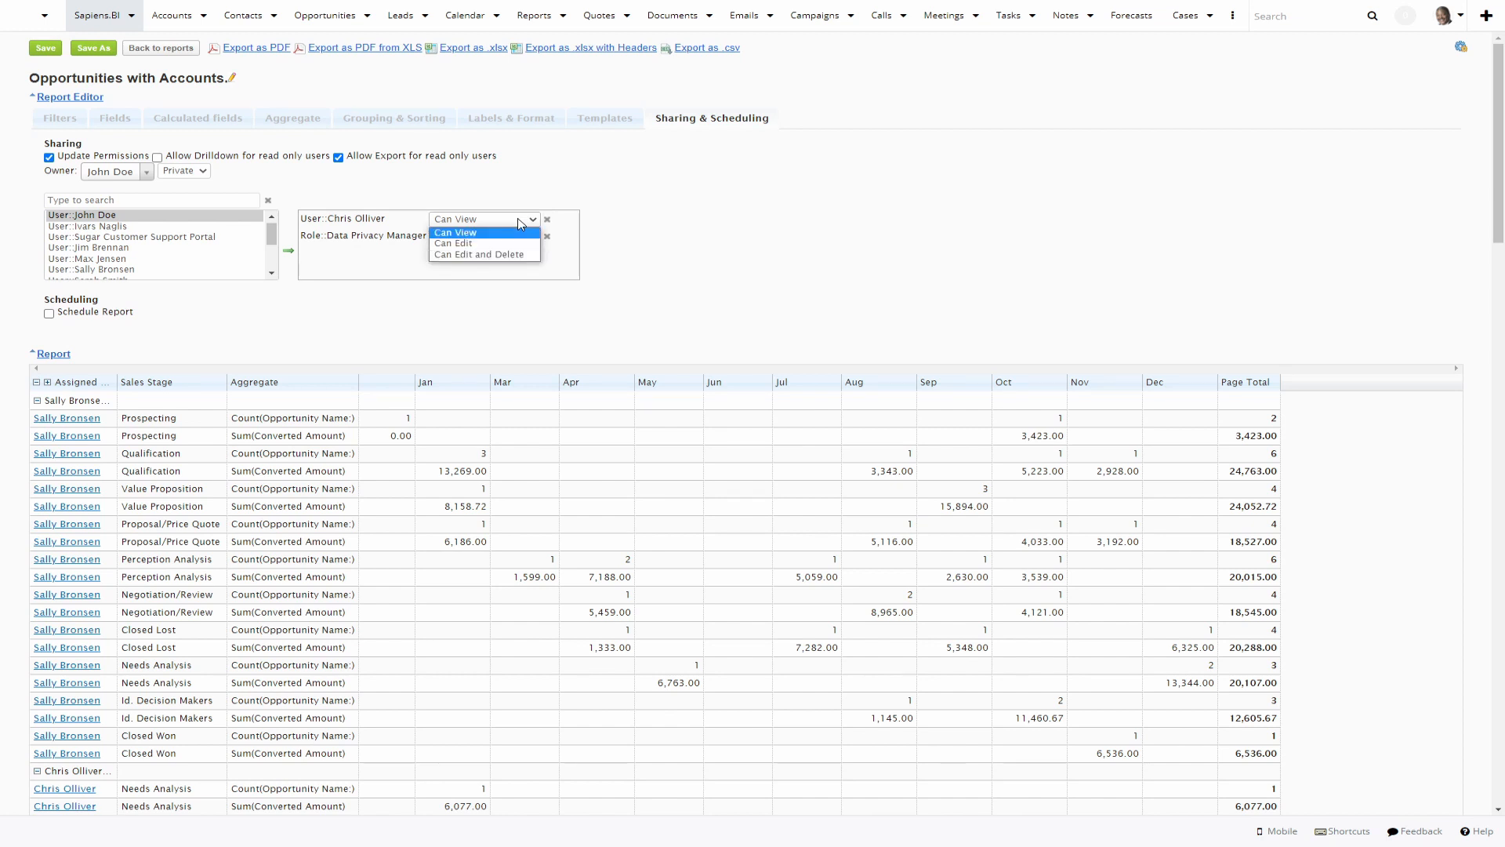
click(502, 244)
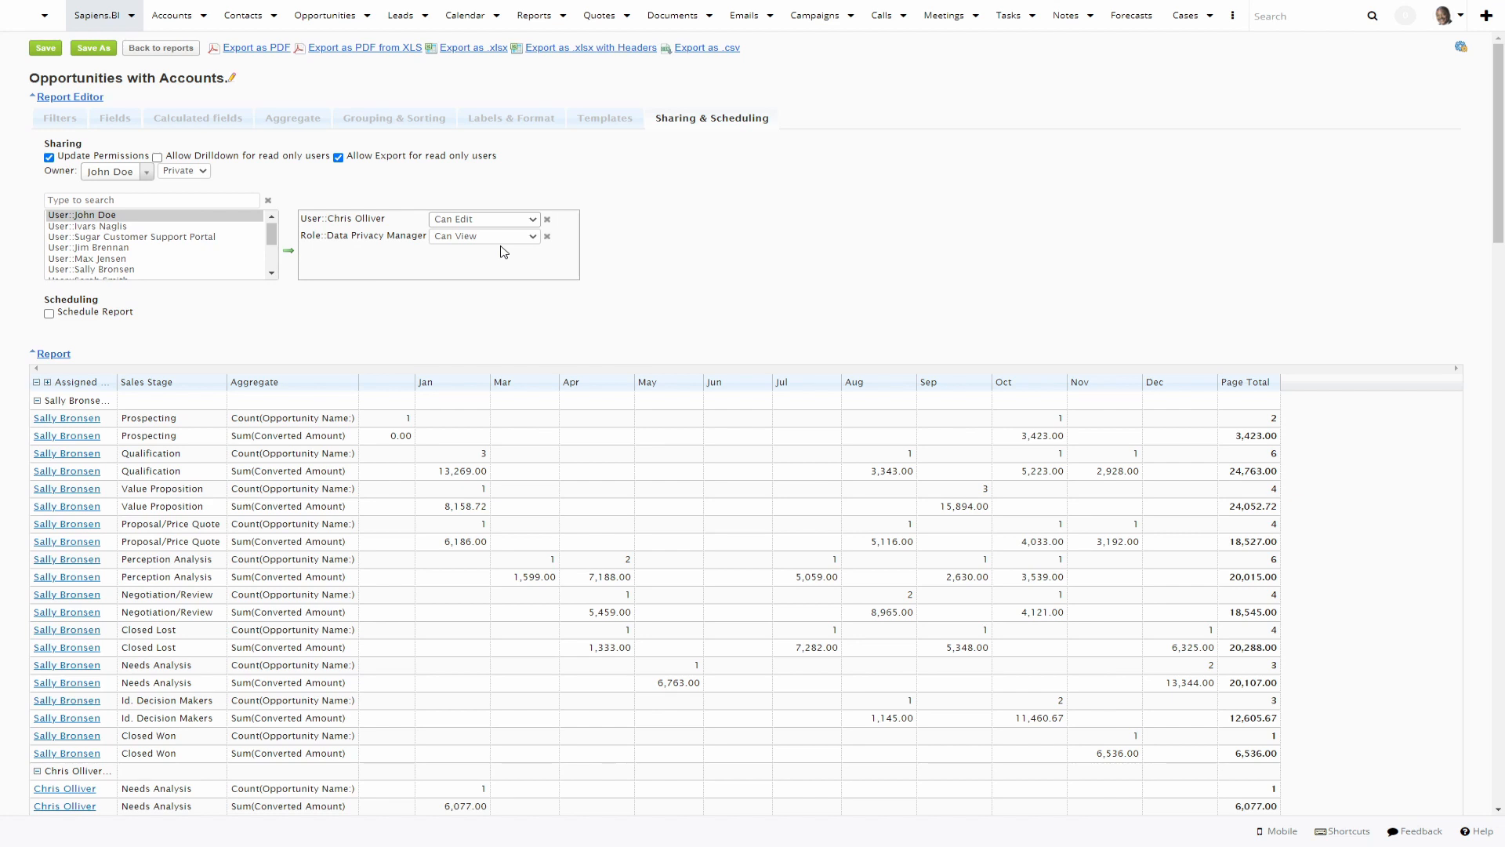
Schedule the report Daily as XLSX and PDF plus a link to the report, with the second listed user as recipient.
click(49, 314)
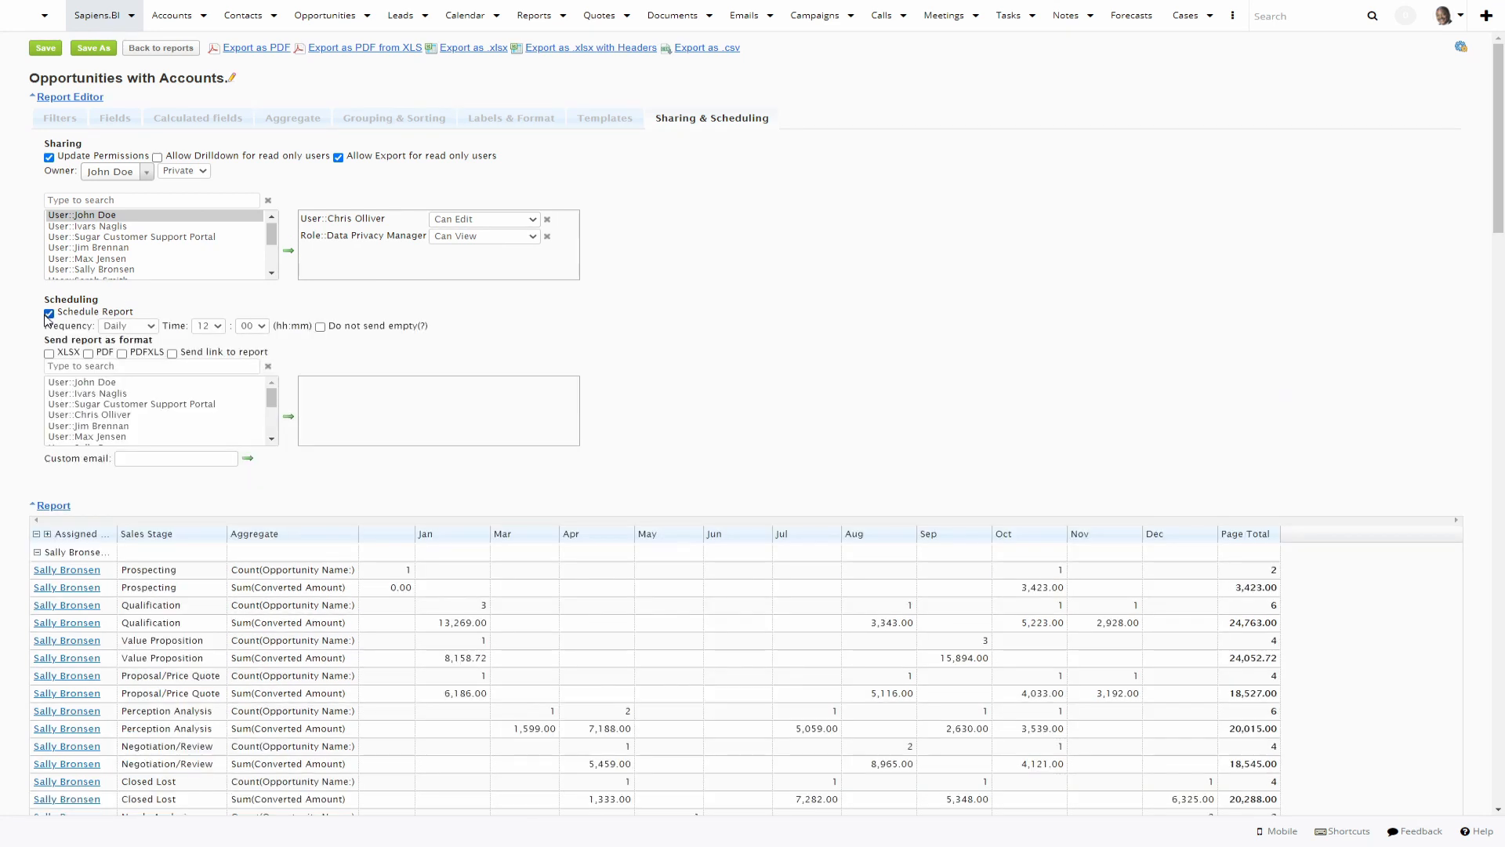
click(148, 327)
click(148, 327)
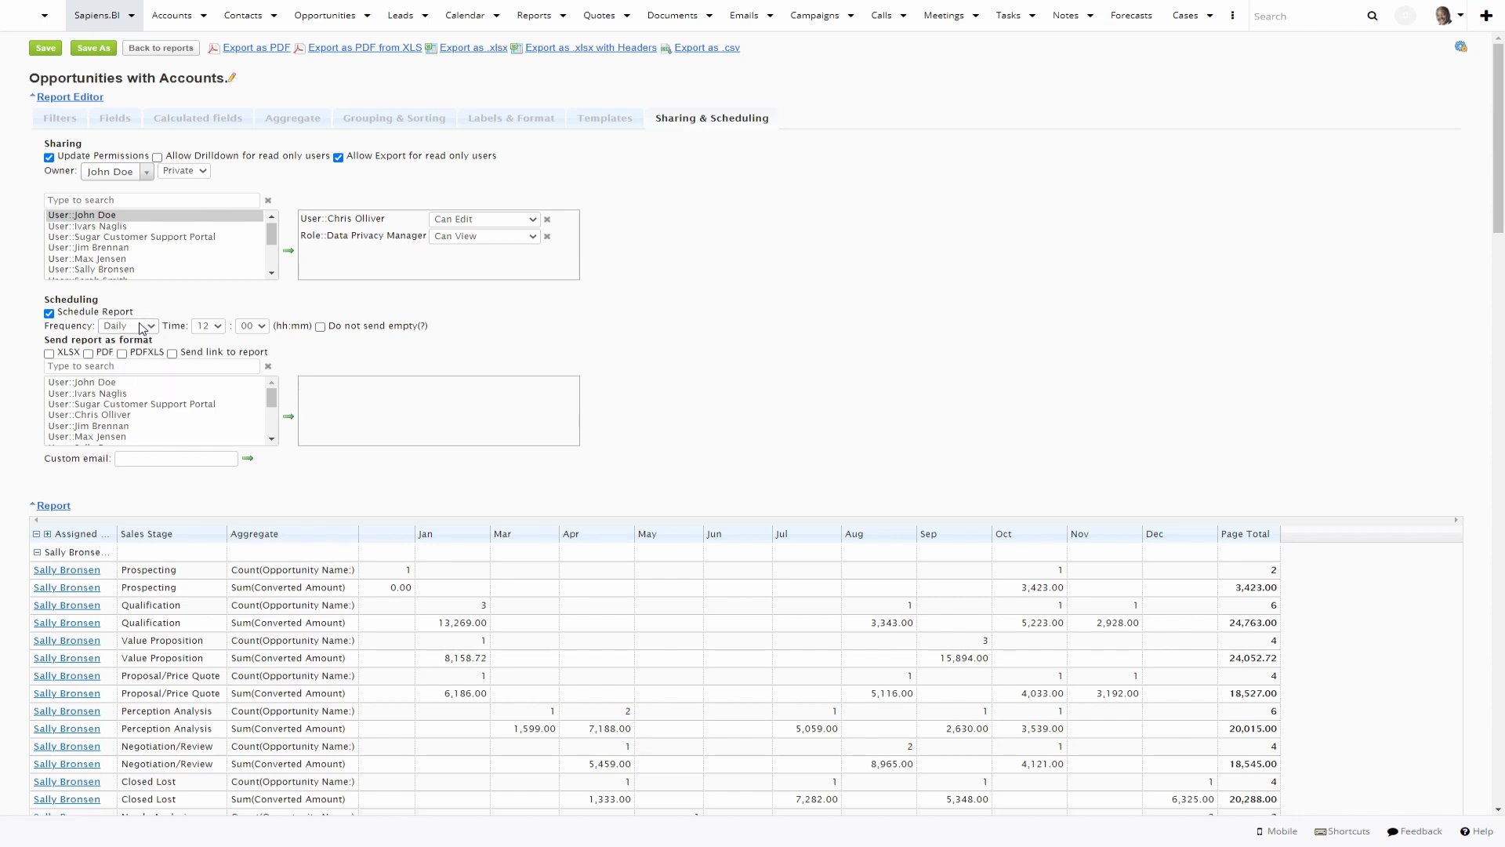
click(49, 353)
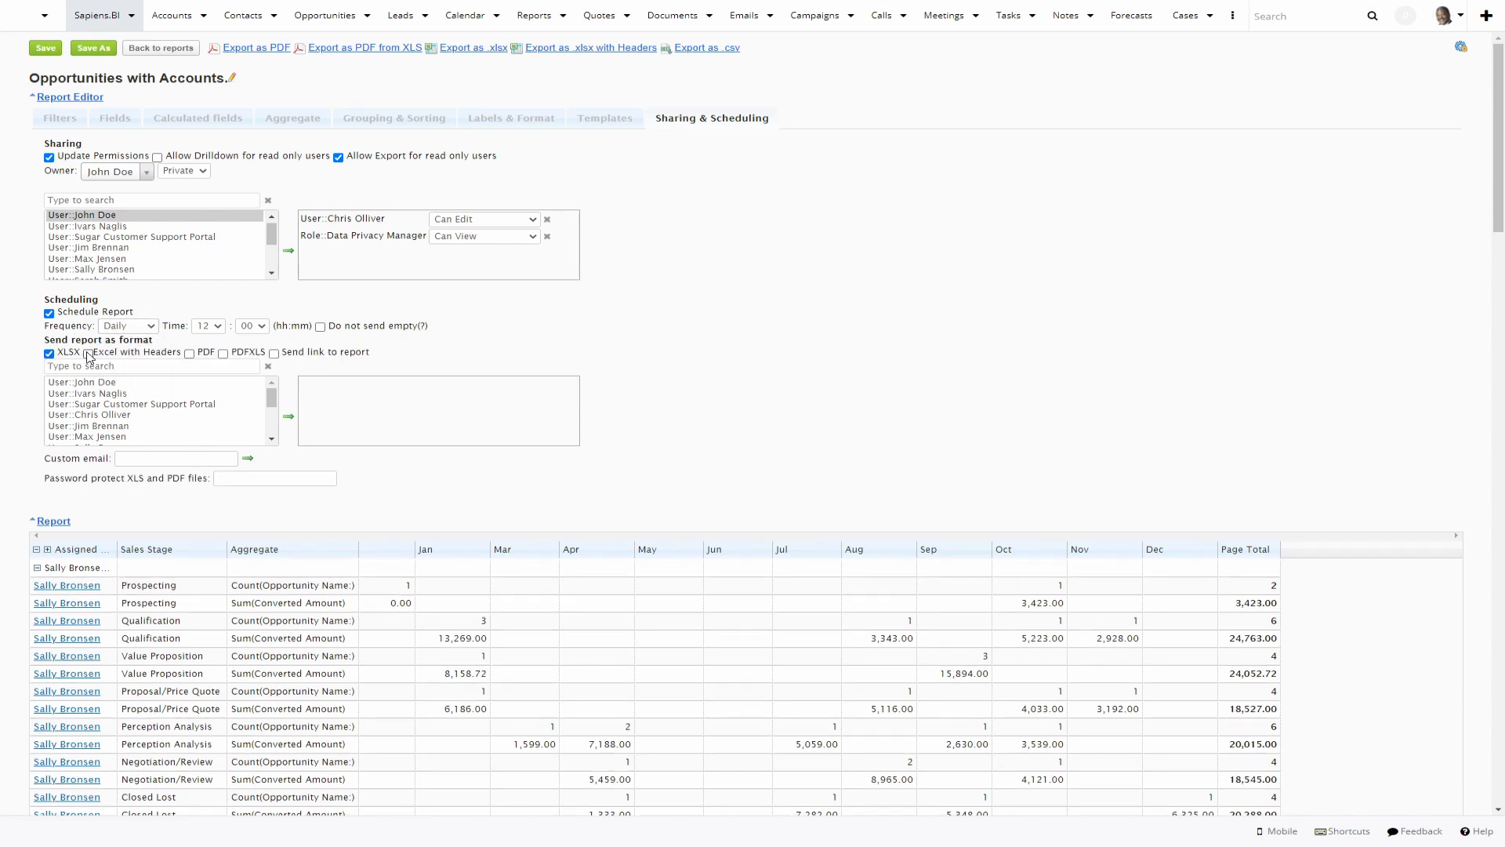
click(191, 354)
click(273, 354)
click(173, 396)
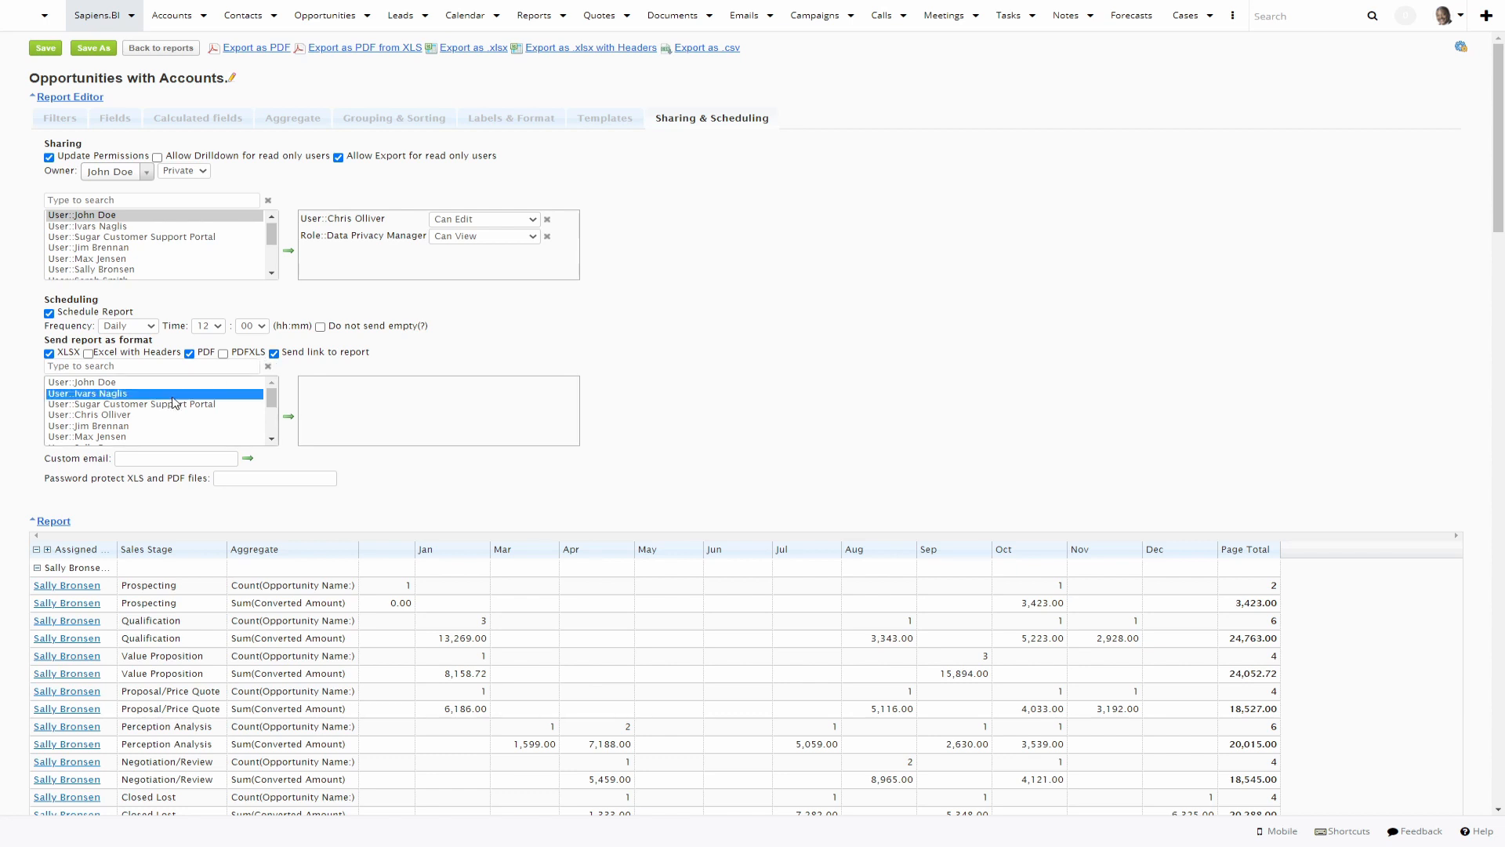
click(287, 420)
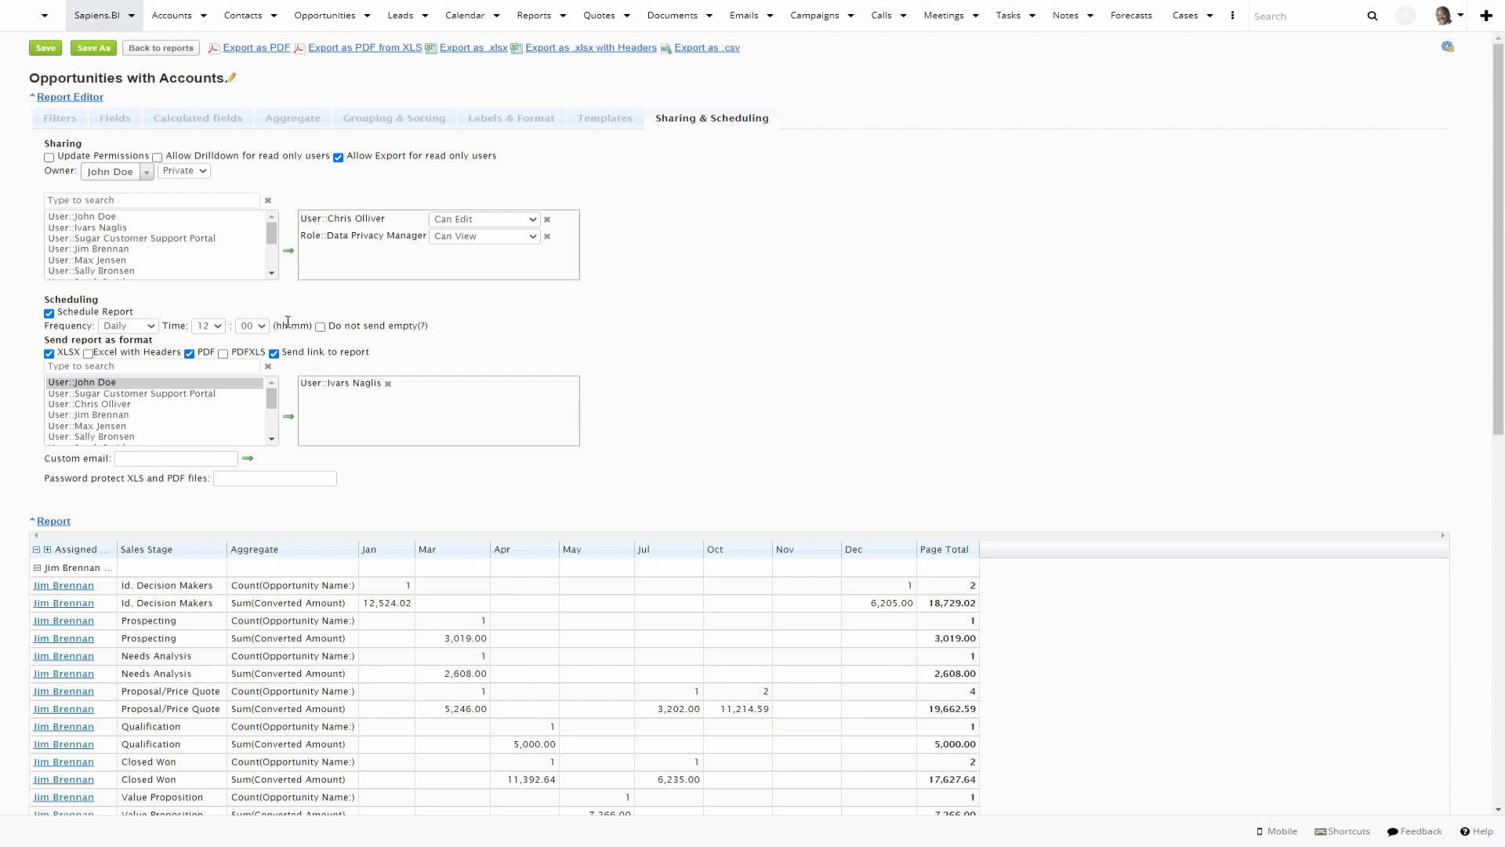
Return to the report folders and open the Report Builder in Extended mode.
click(176, 50)
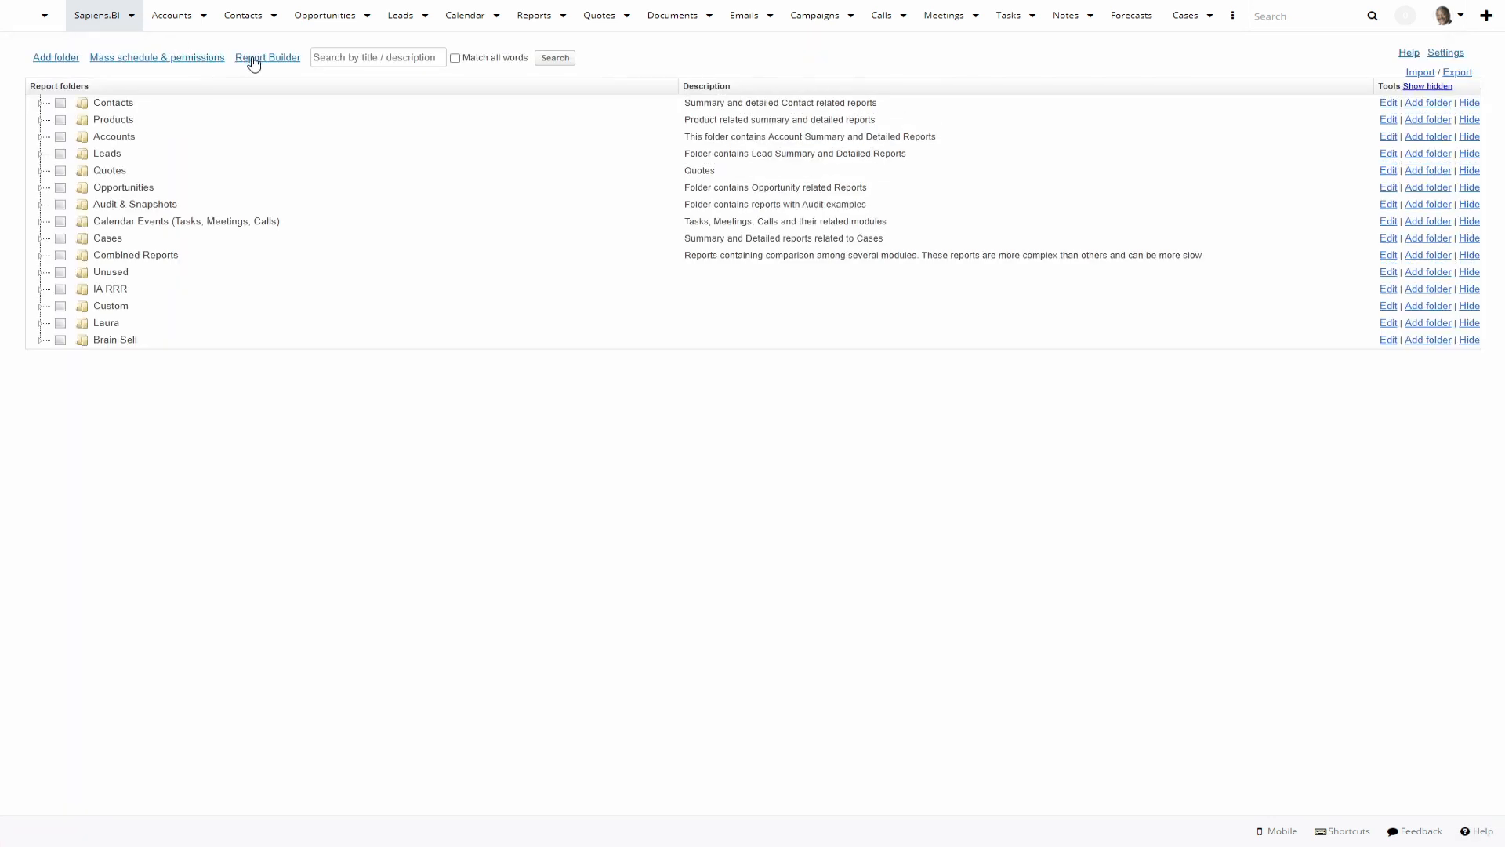
click(253, 62)
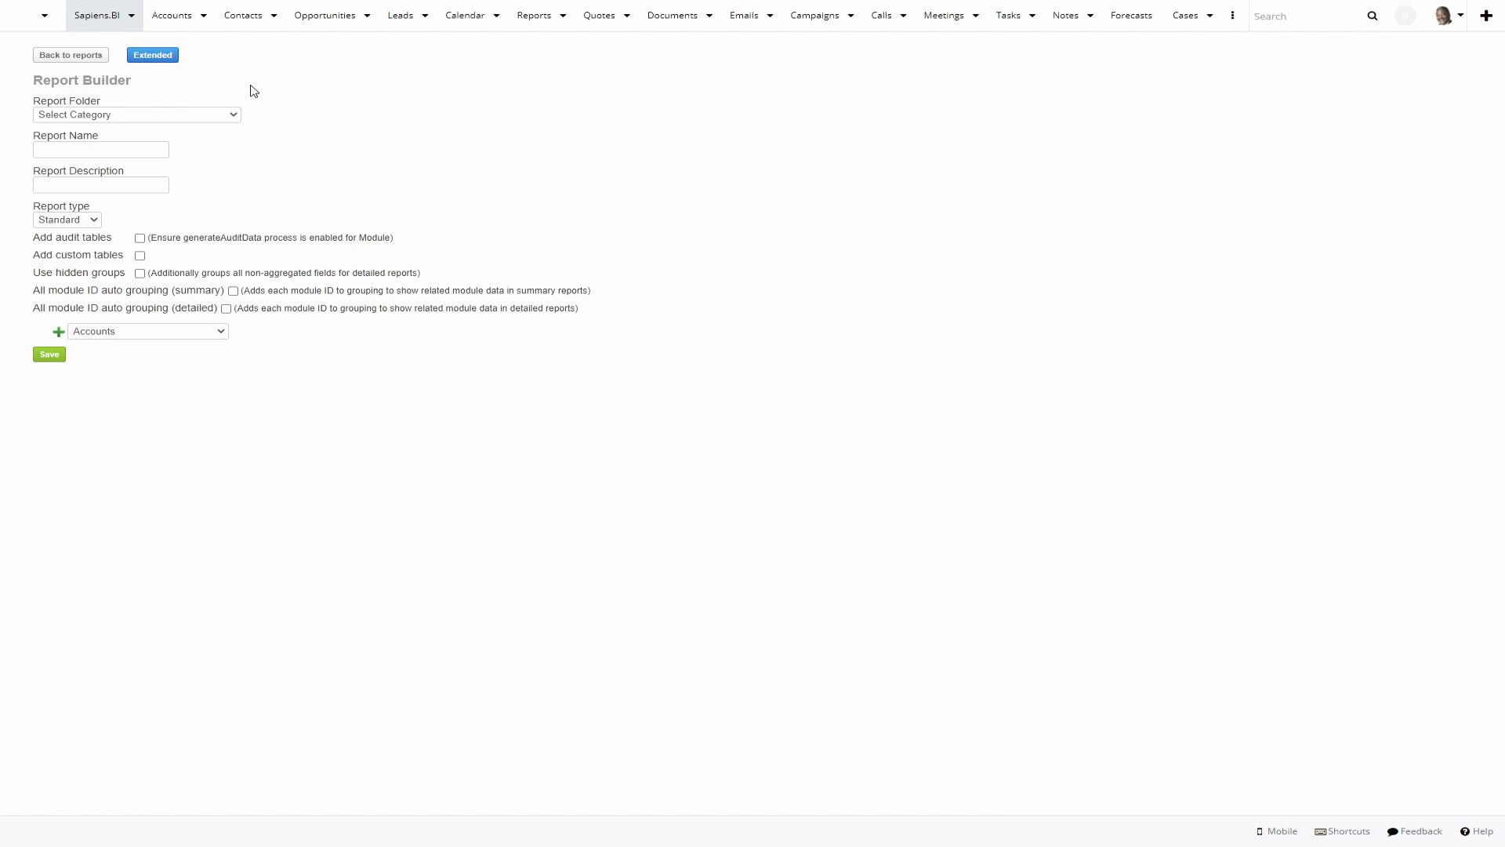
click(154, 61)
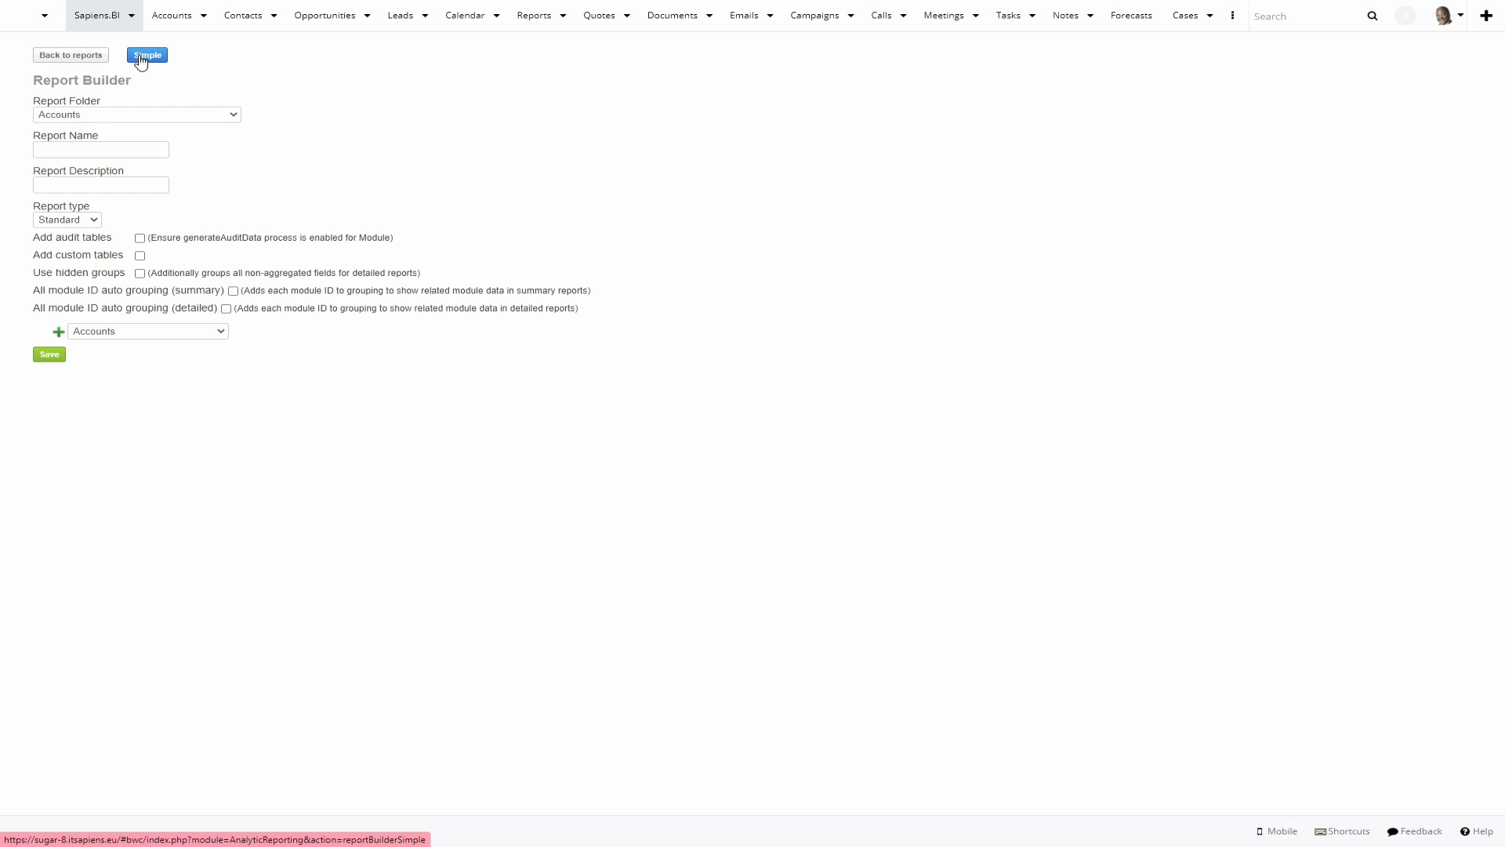
Place the new report in the Accounts folder, name it Test, and enter test as its description.
click(105, 117)
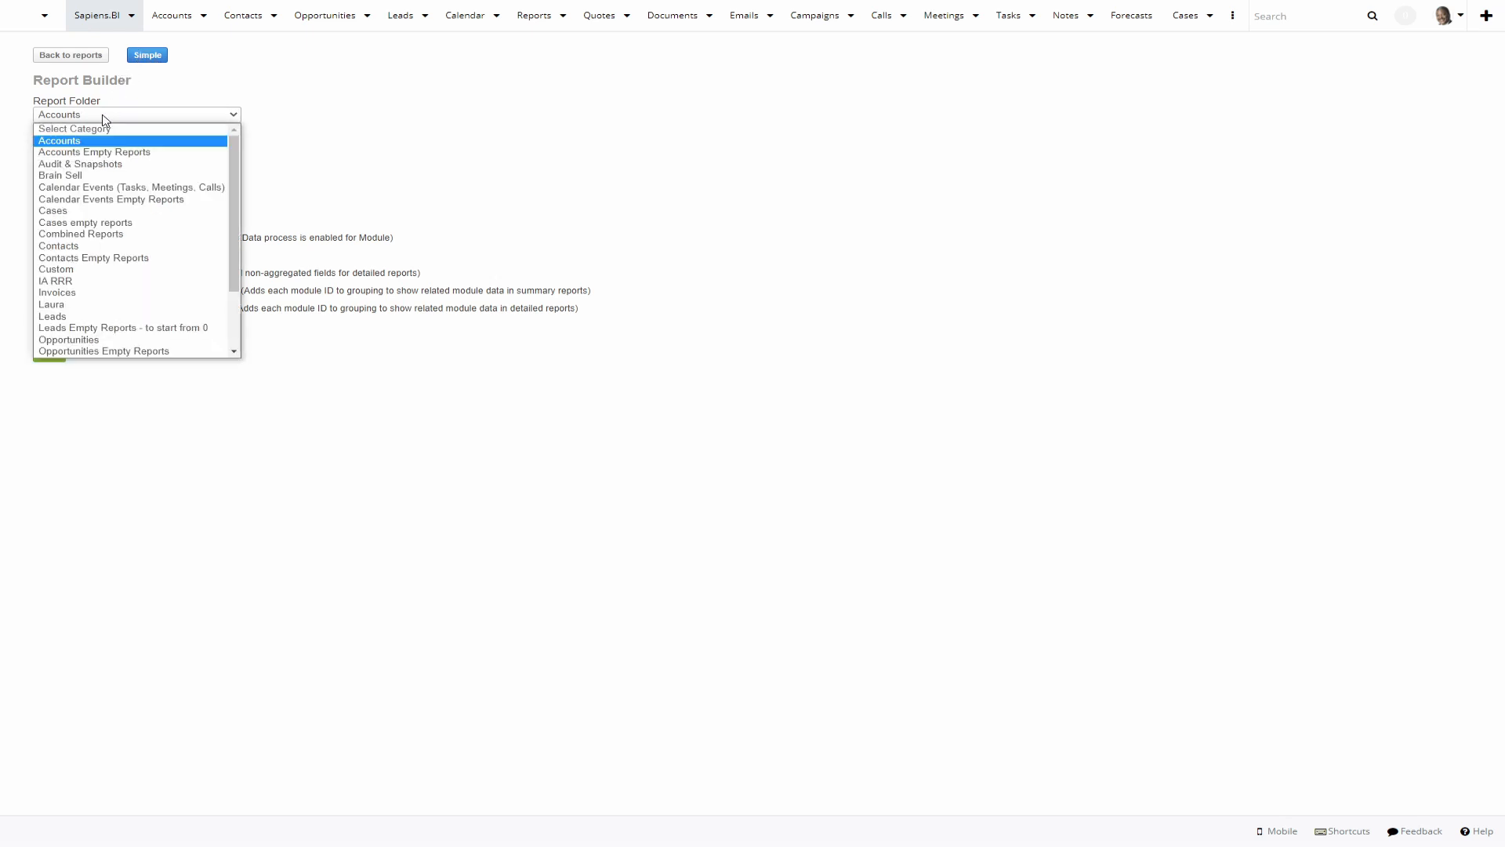
click(84, 142)
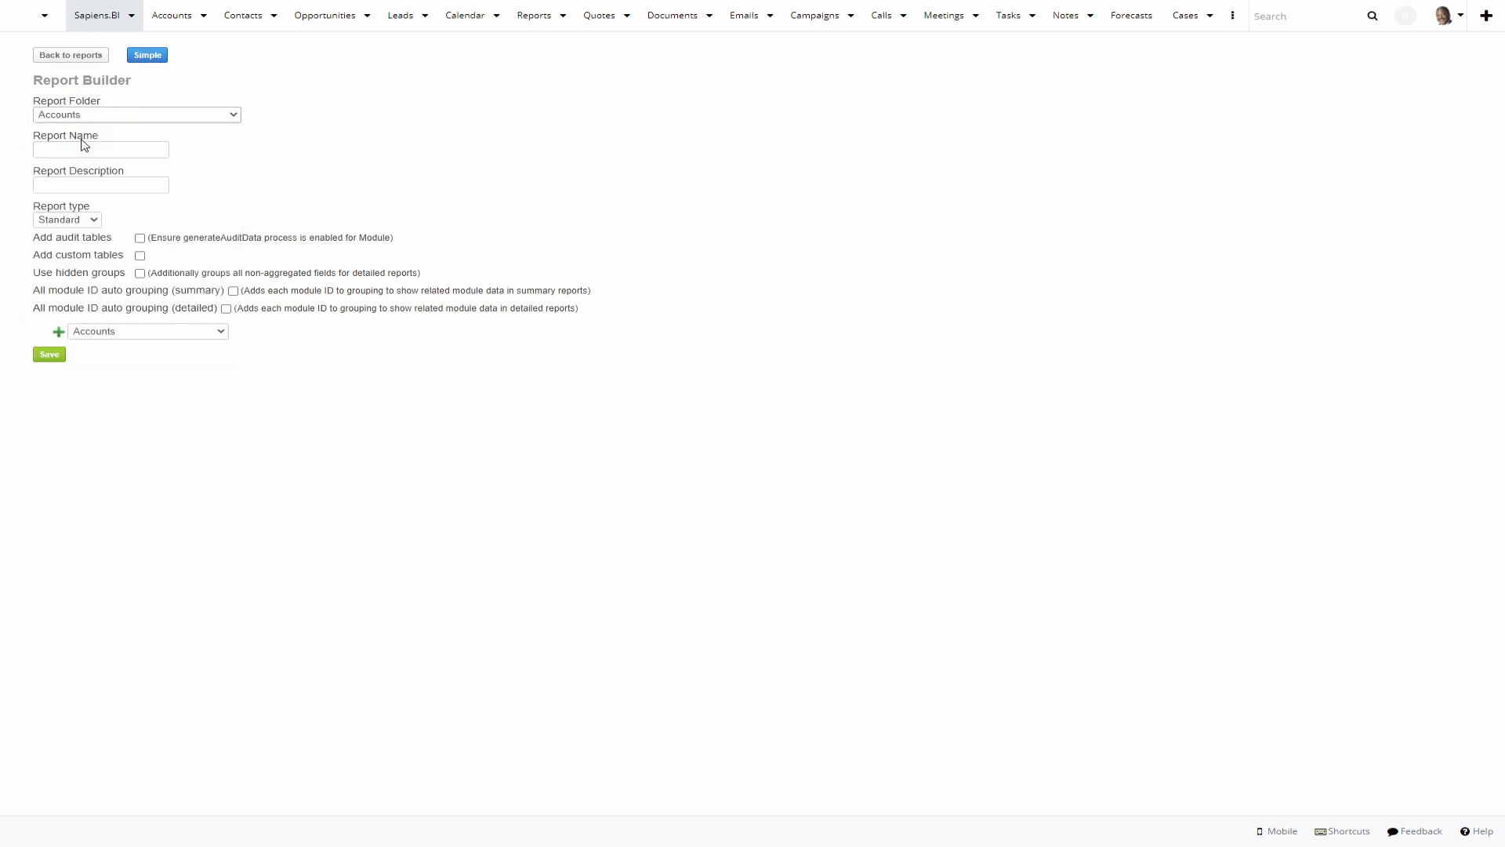
click(77, 147)
text(Test)
click(92, 186)
text(test)
Set Opportunities as the report's main module and join Accounts to it with a Many to many relationship.
click(131, 332)
key(o)
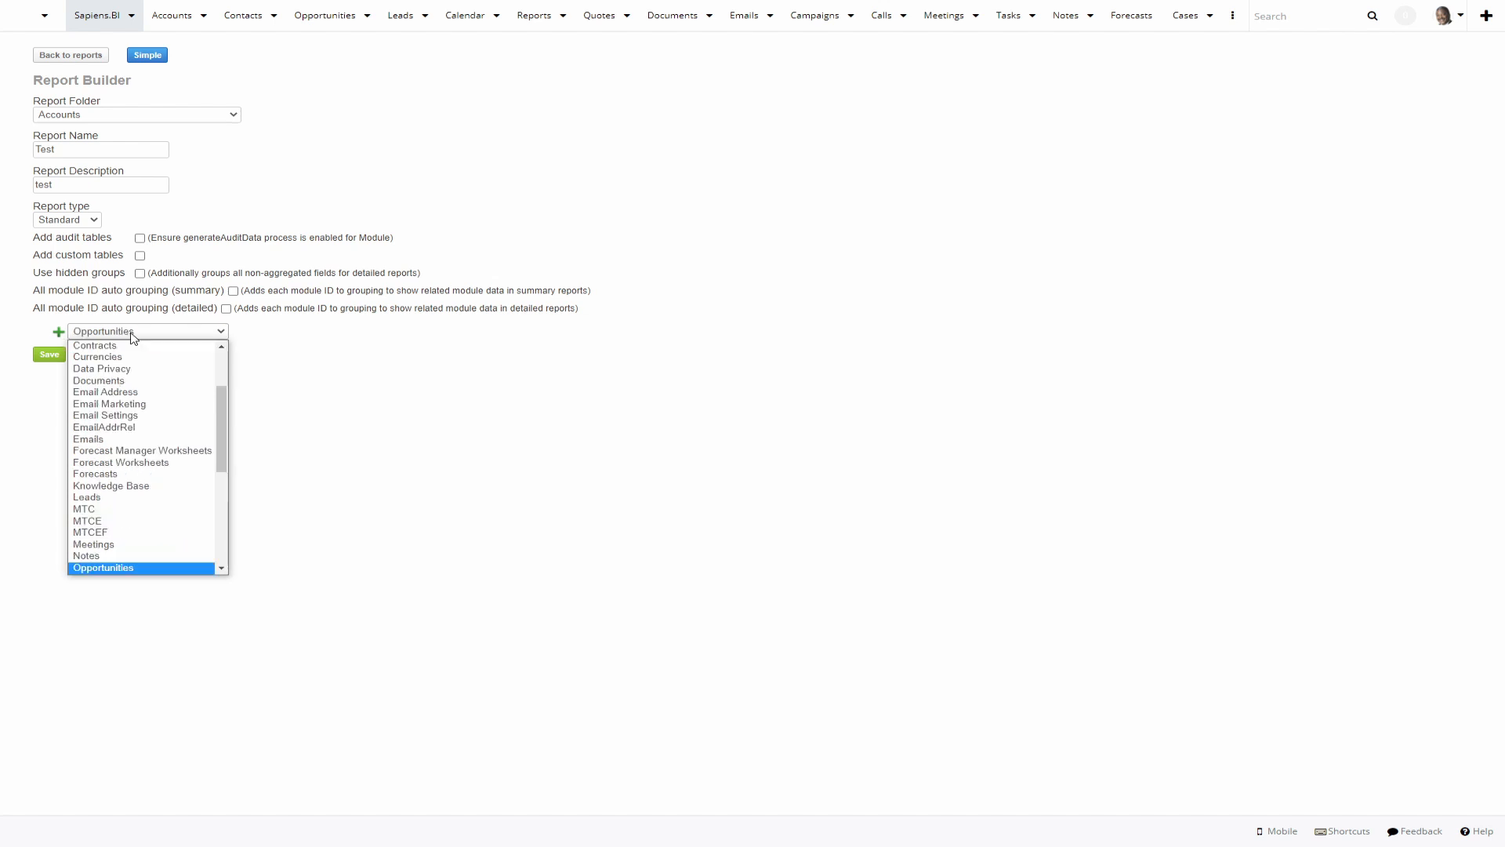
click(152, 570)
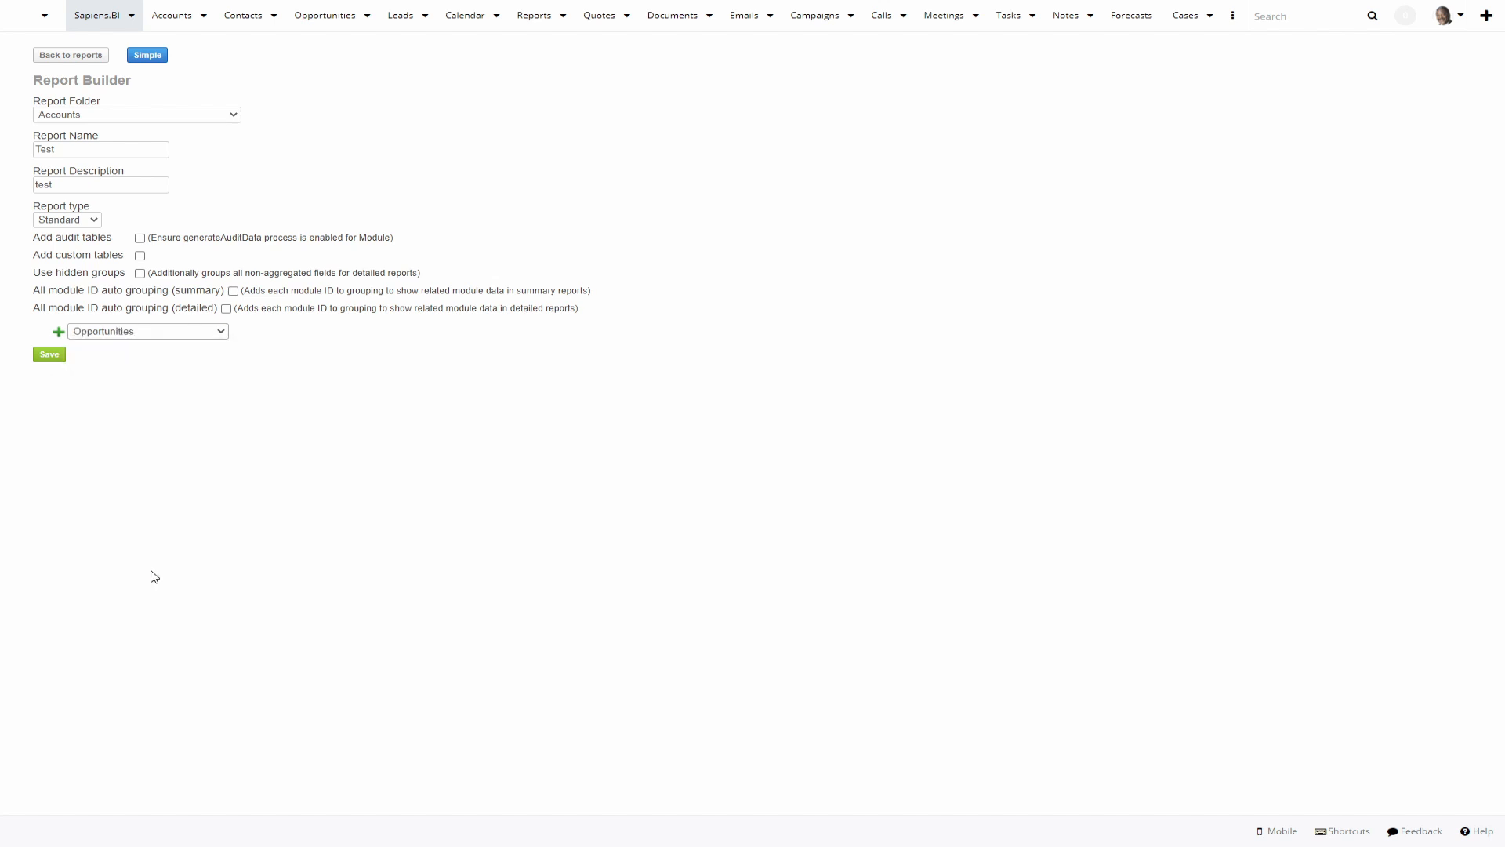
click(59, 332)
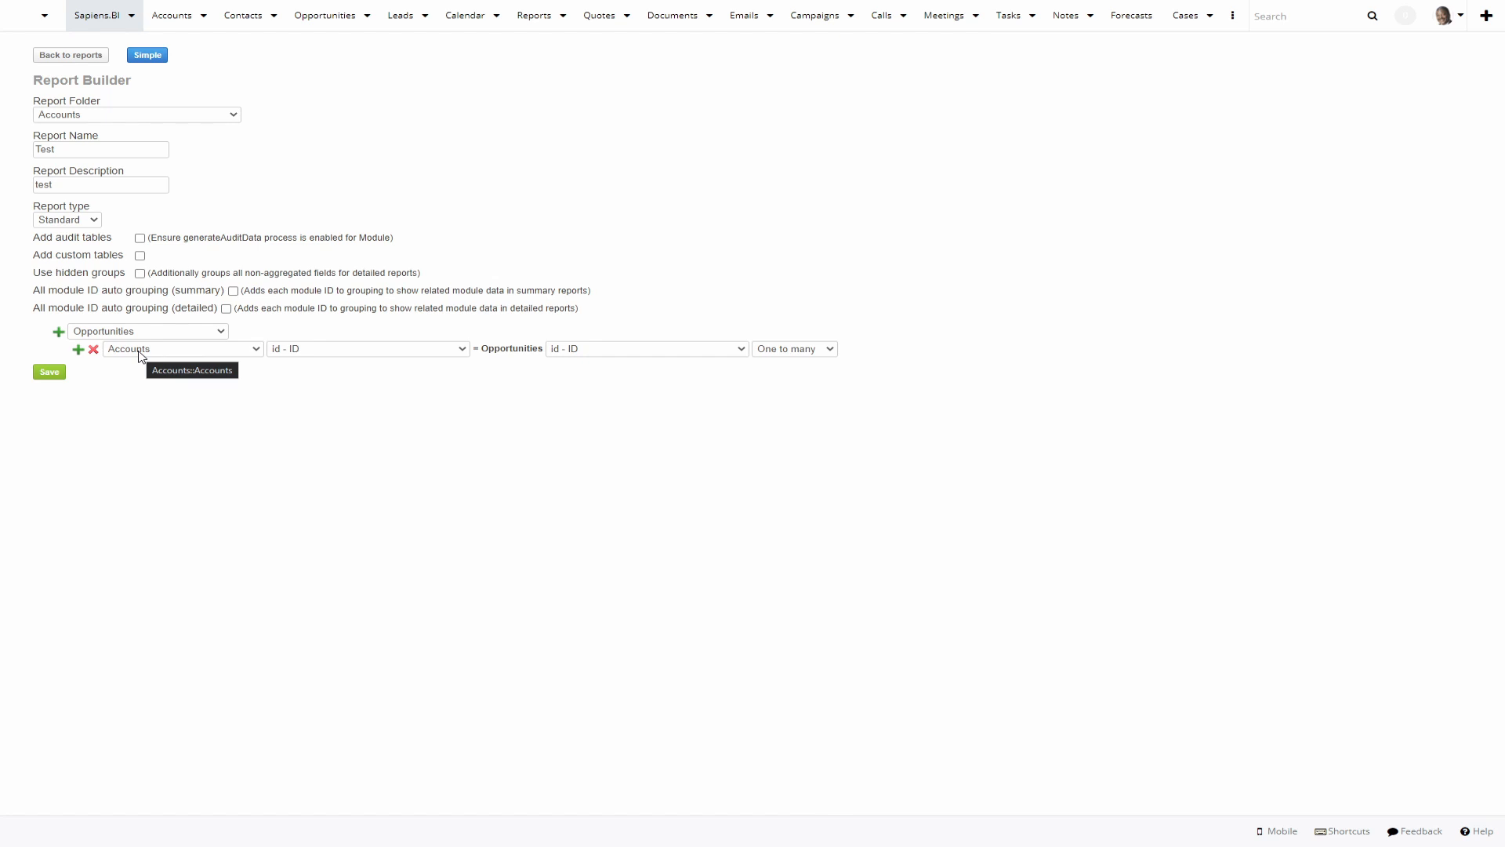
click(807, 352)
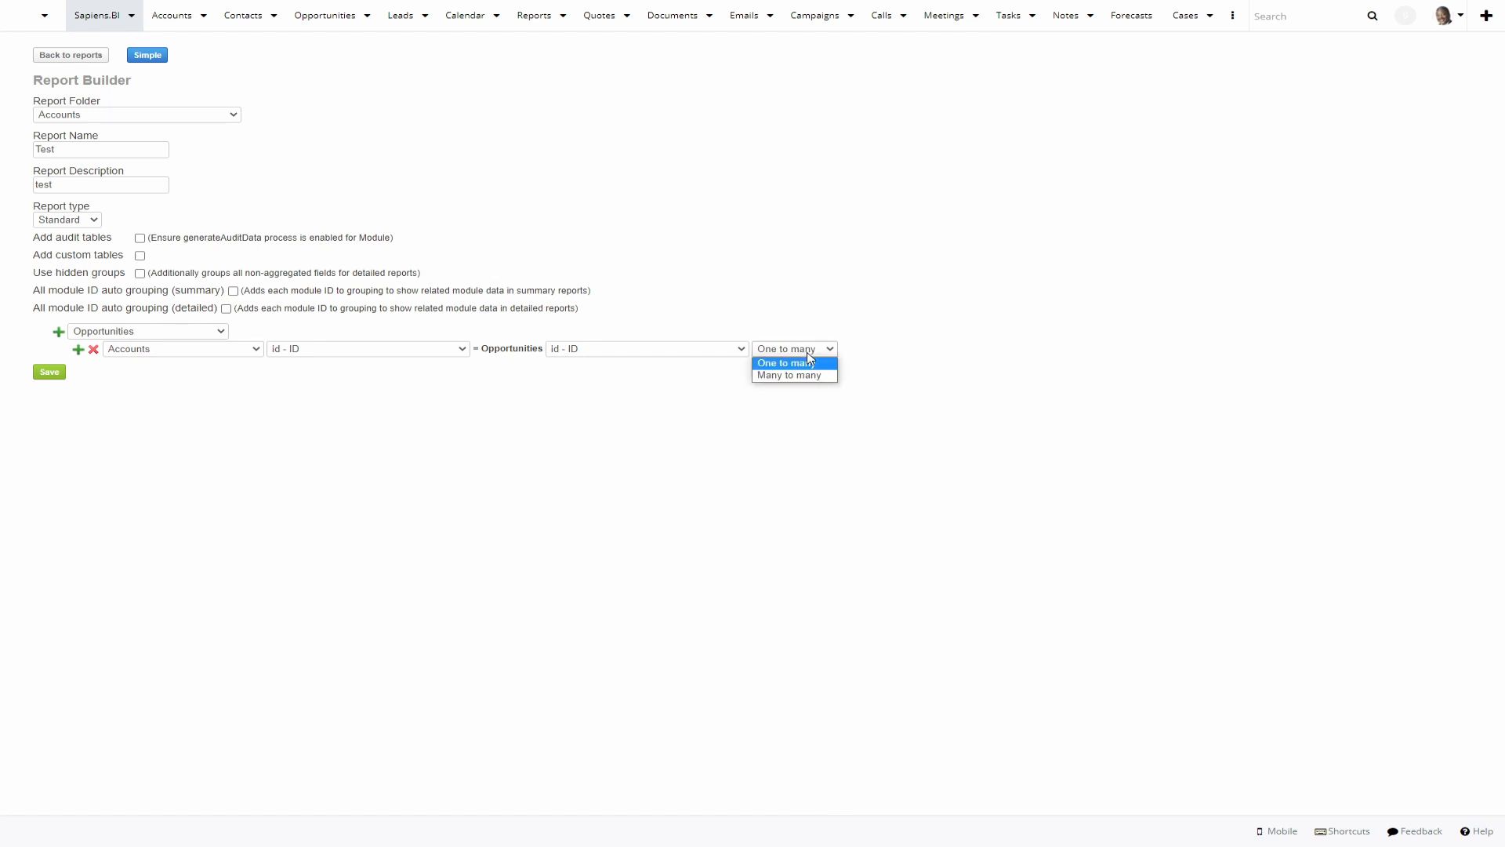
click(808, 375)
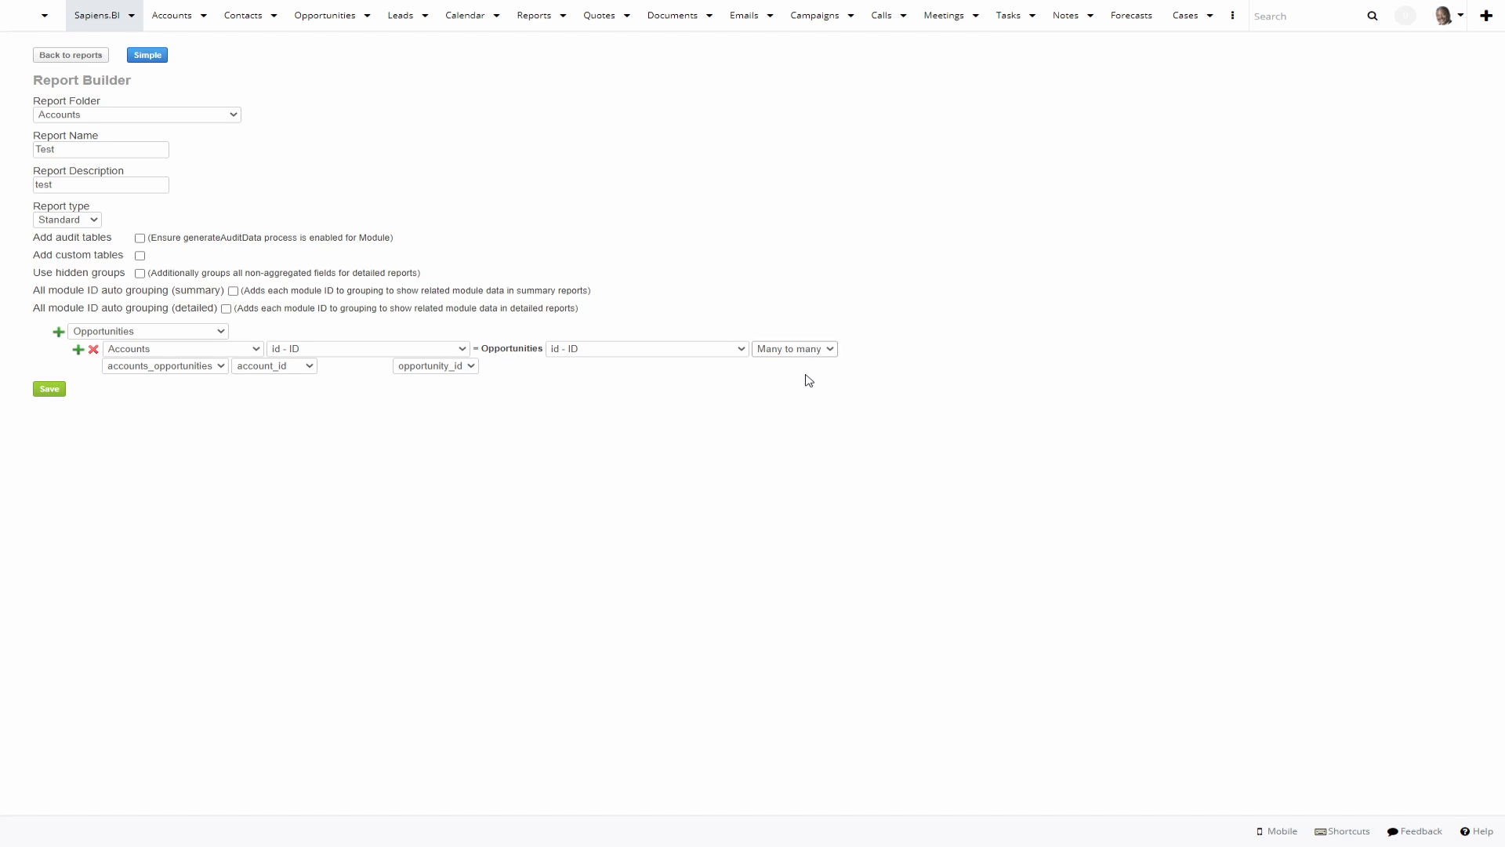
Save the new report definition and open the Test report at its field selection.
click(51, 390)
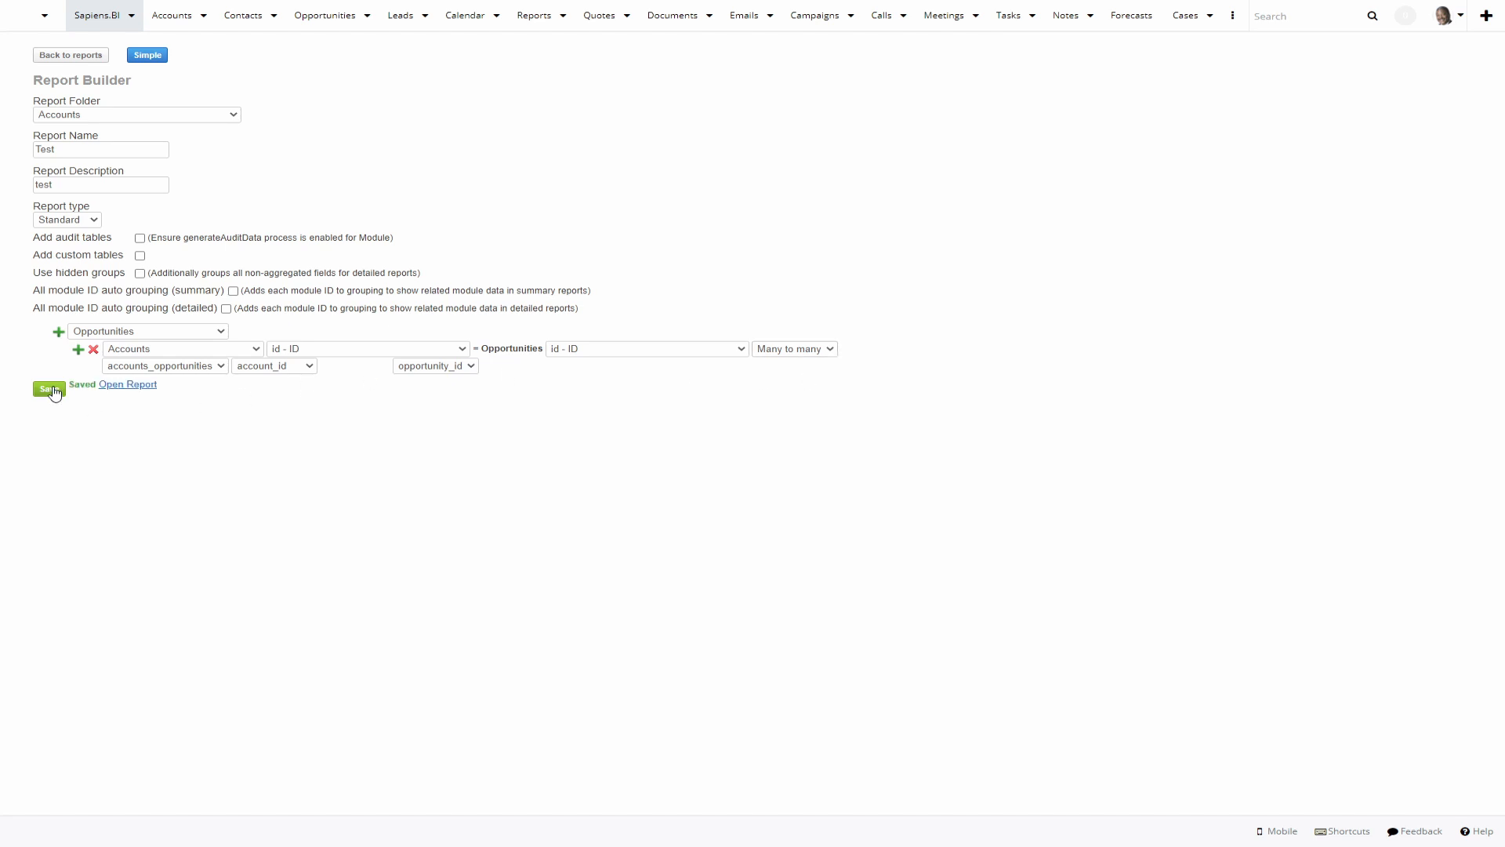
click(123, 385)
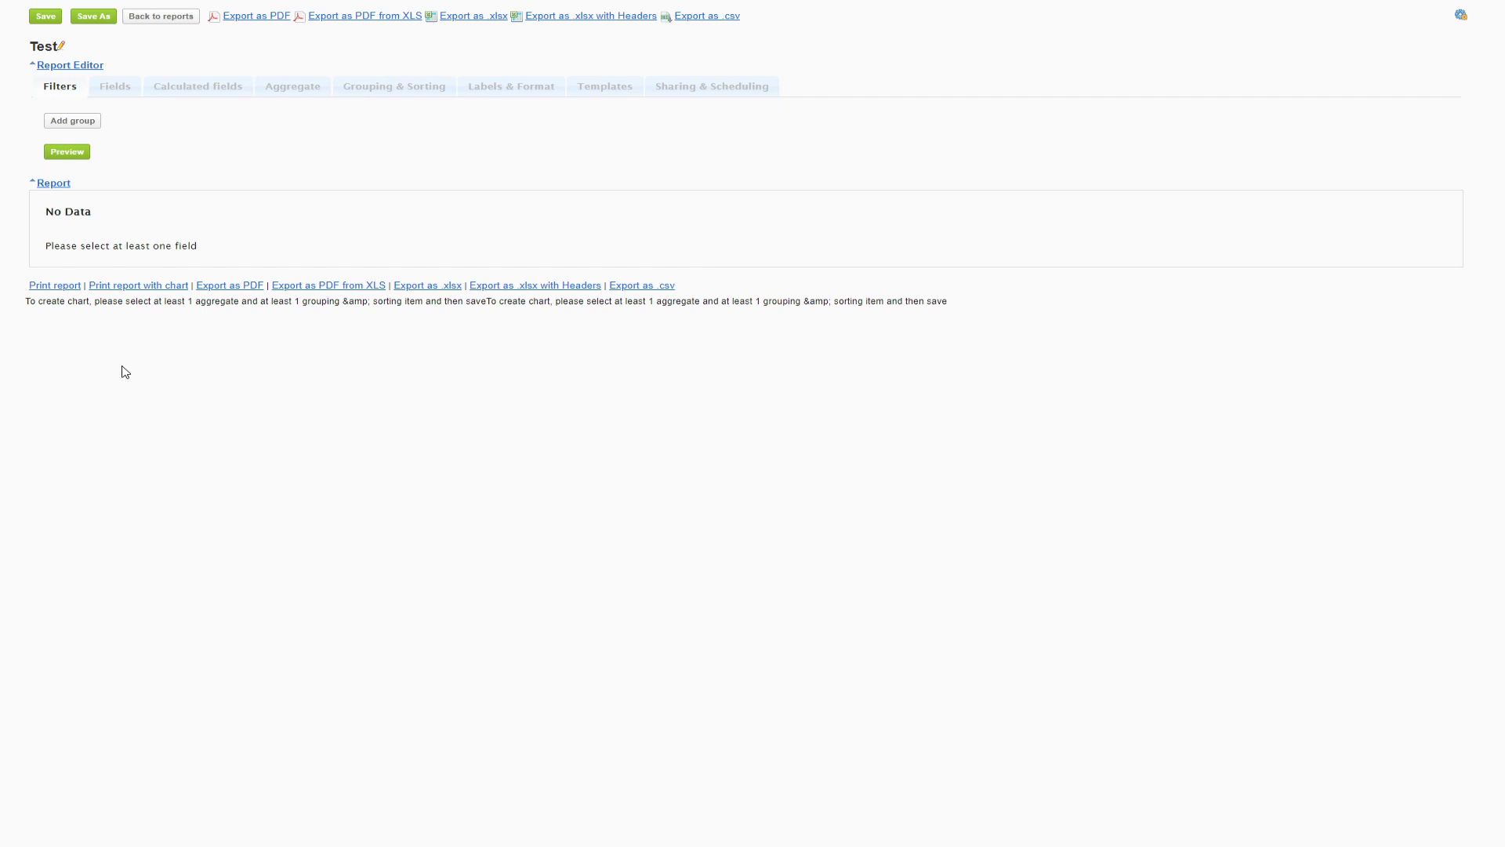
click(114, 93)
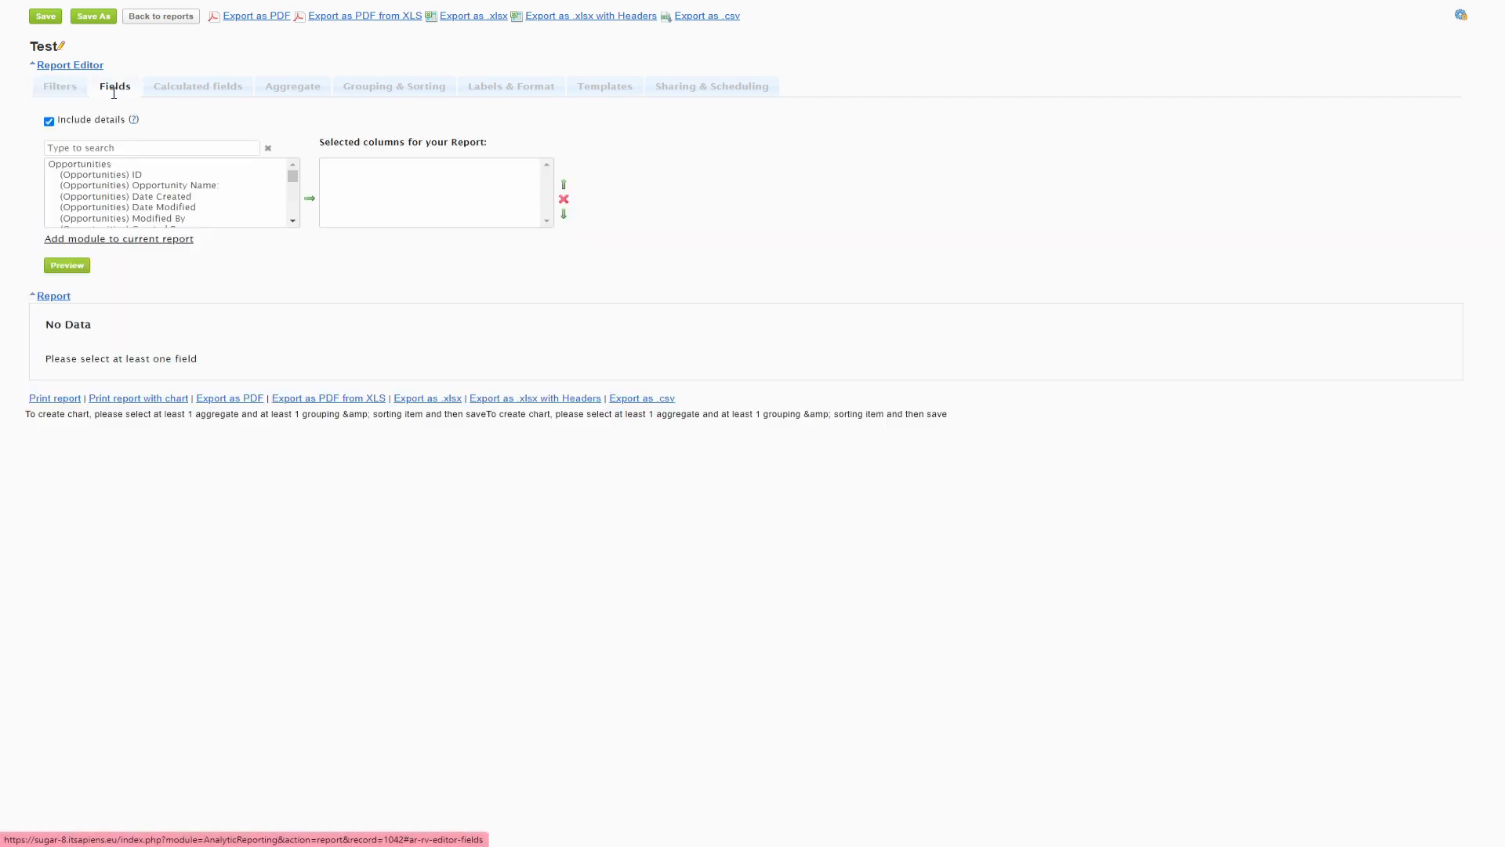